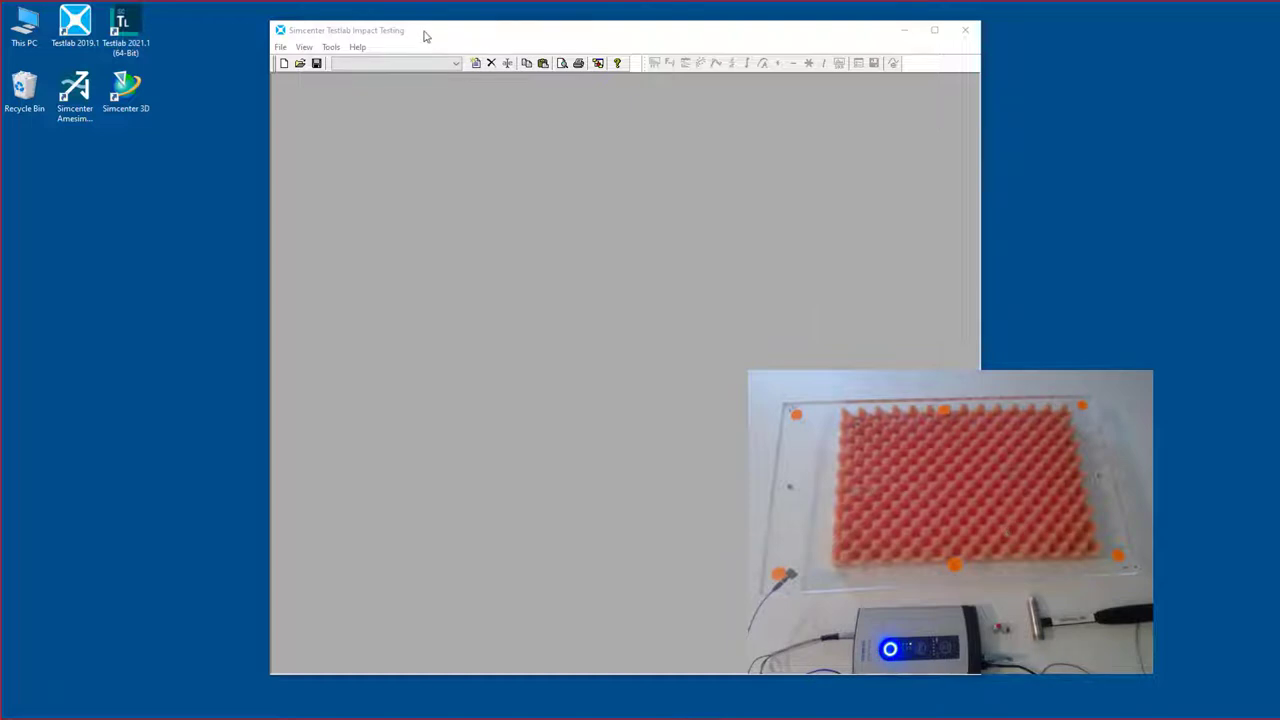
- Maximize the program window, then create a new project and open its channel setup
left_click_drag(426, 34, 466, 1)
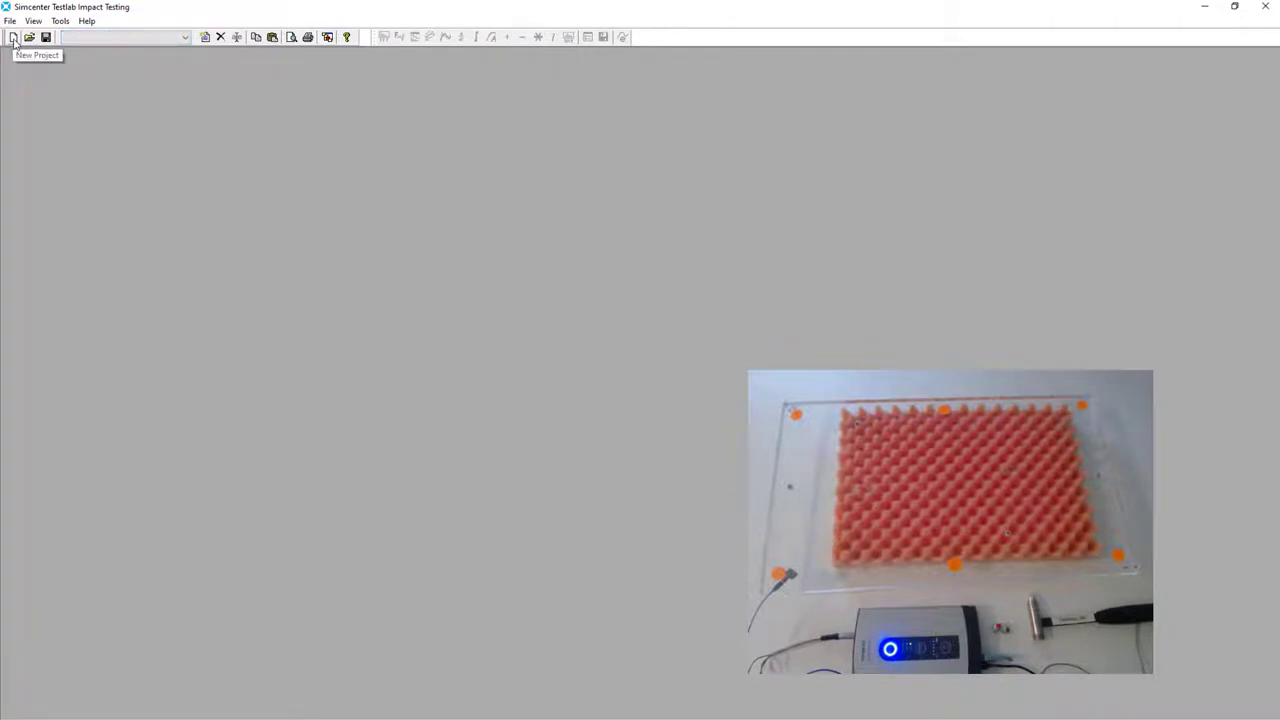
left_click(13, 37)
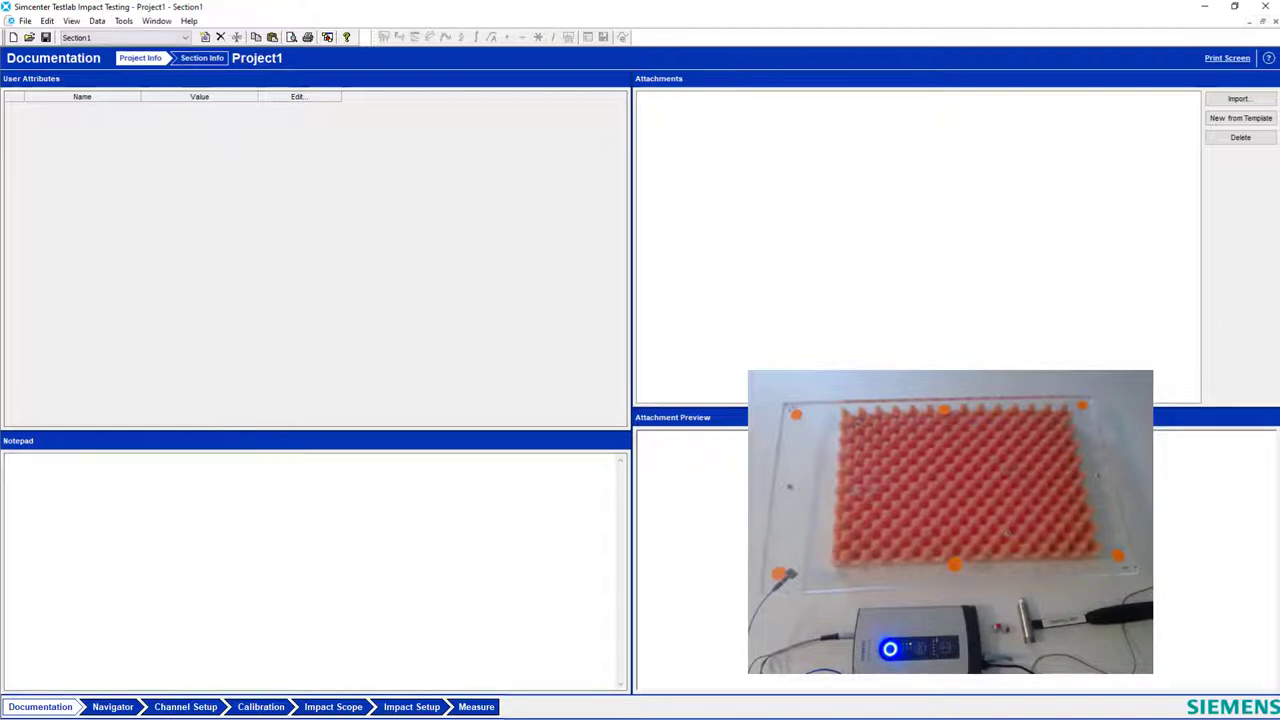
left_click(73, 641)
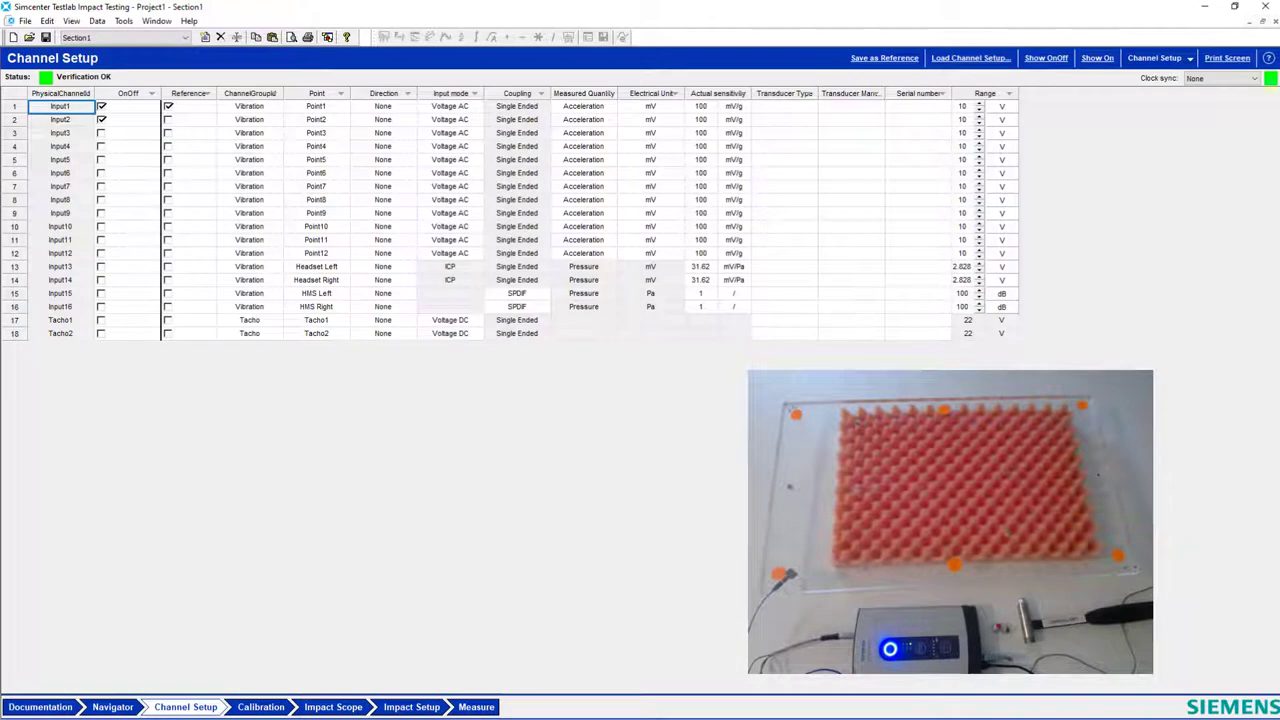
left_click(16, 106)
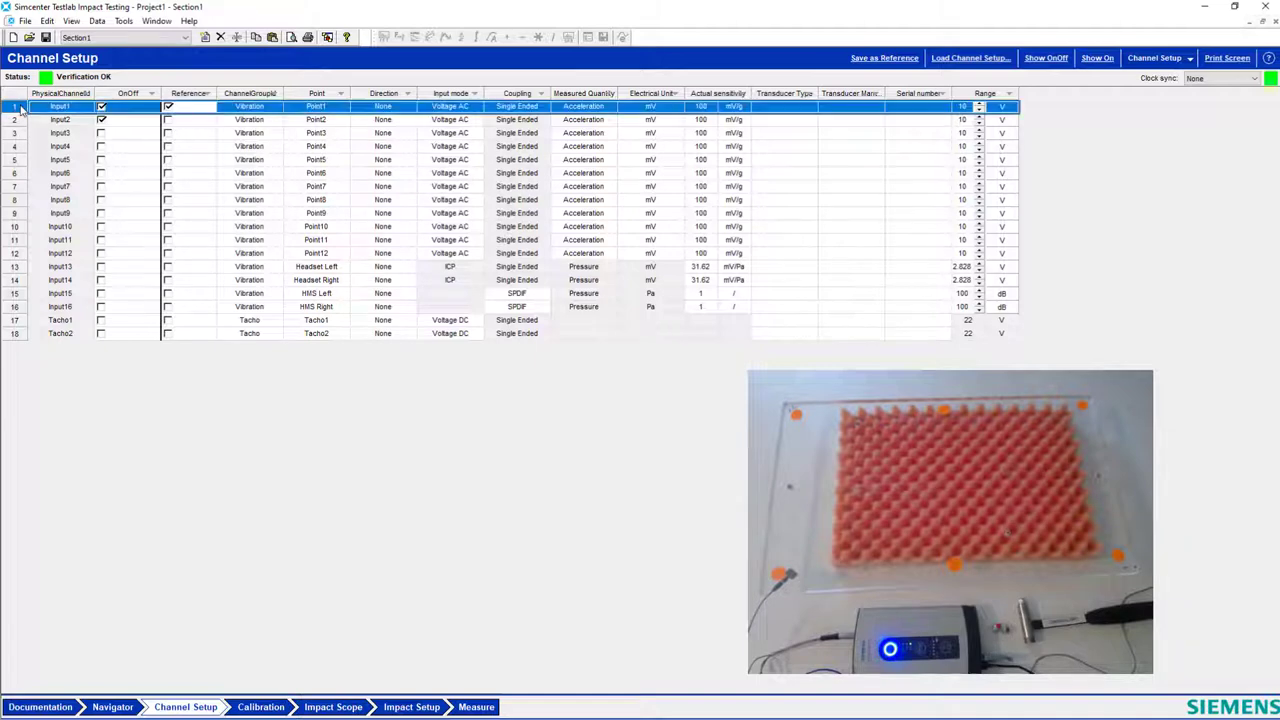
left_click(18, 120)
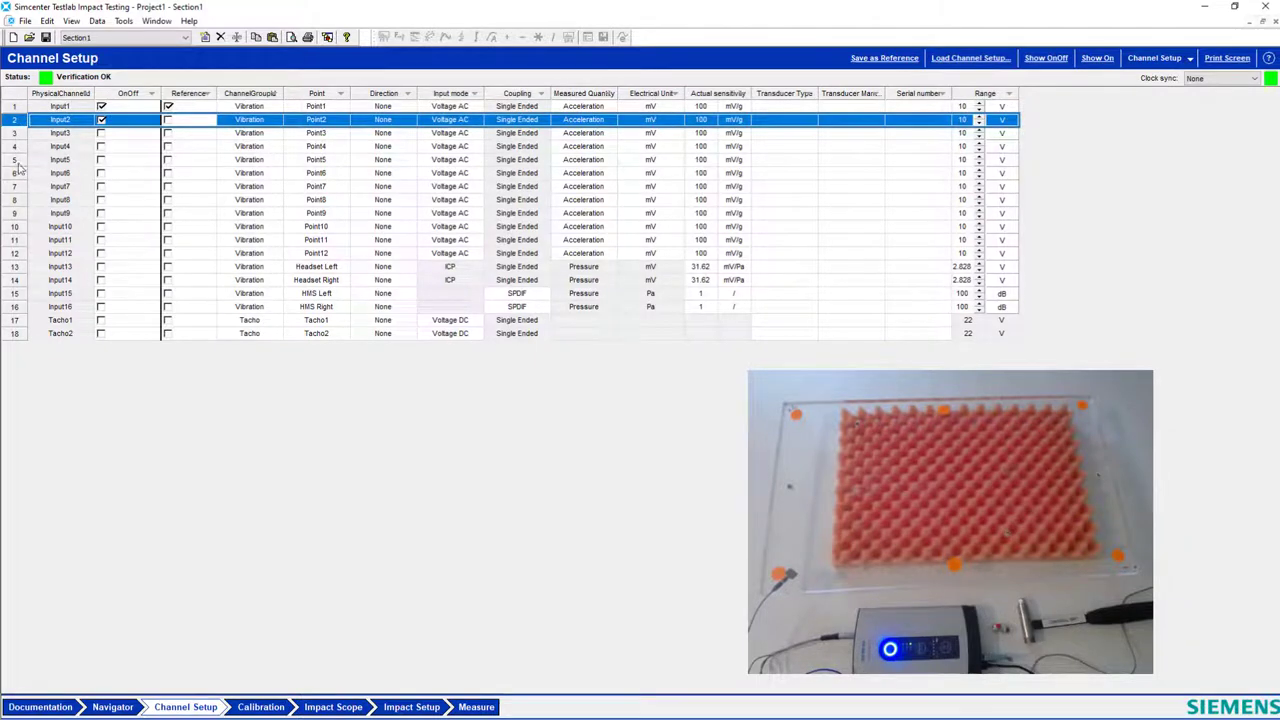
left_click(16, 160)
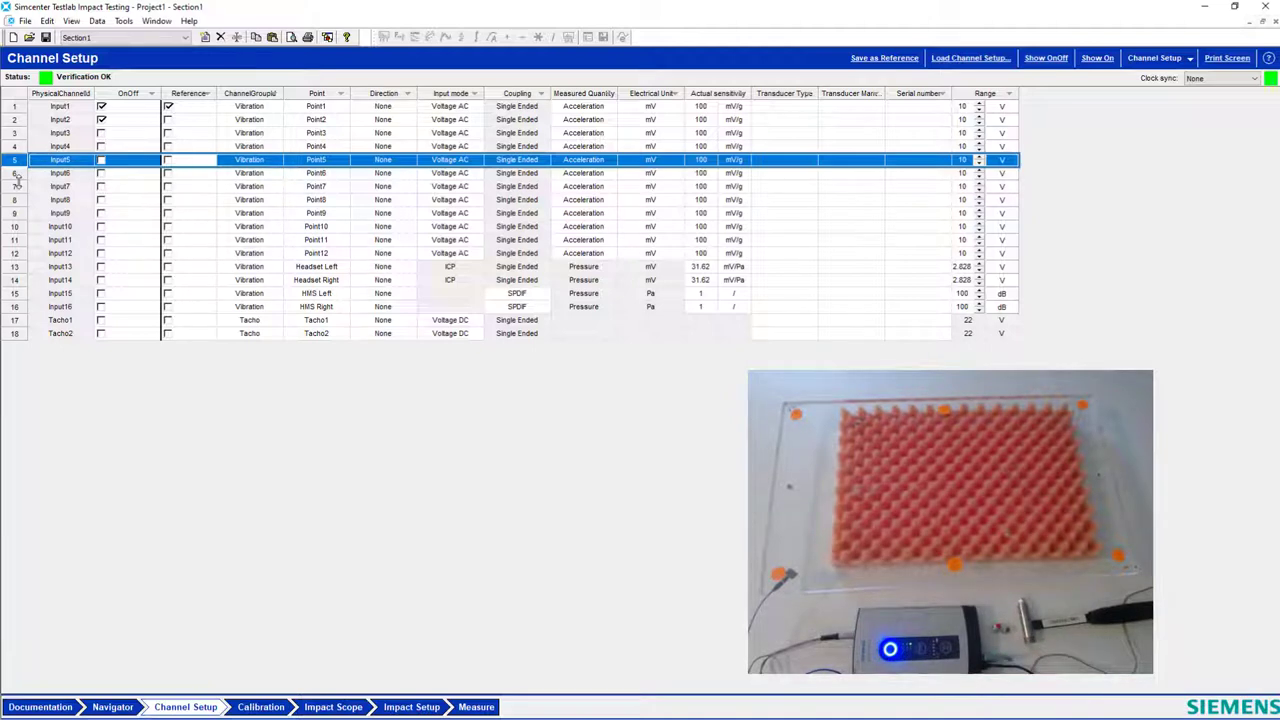
left_click(16, 187)
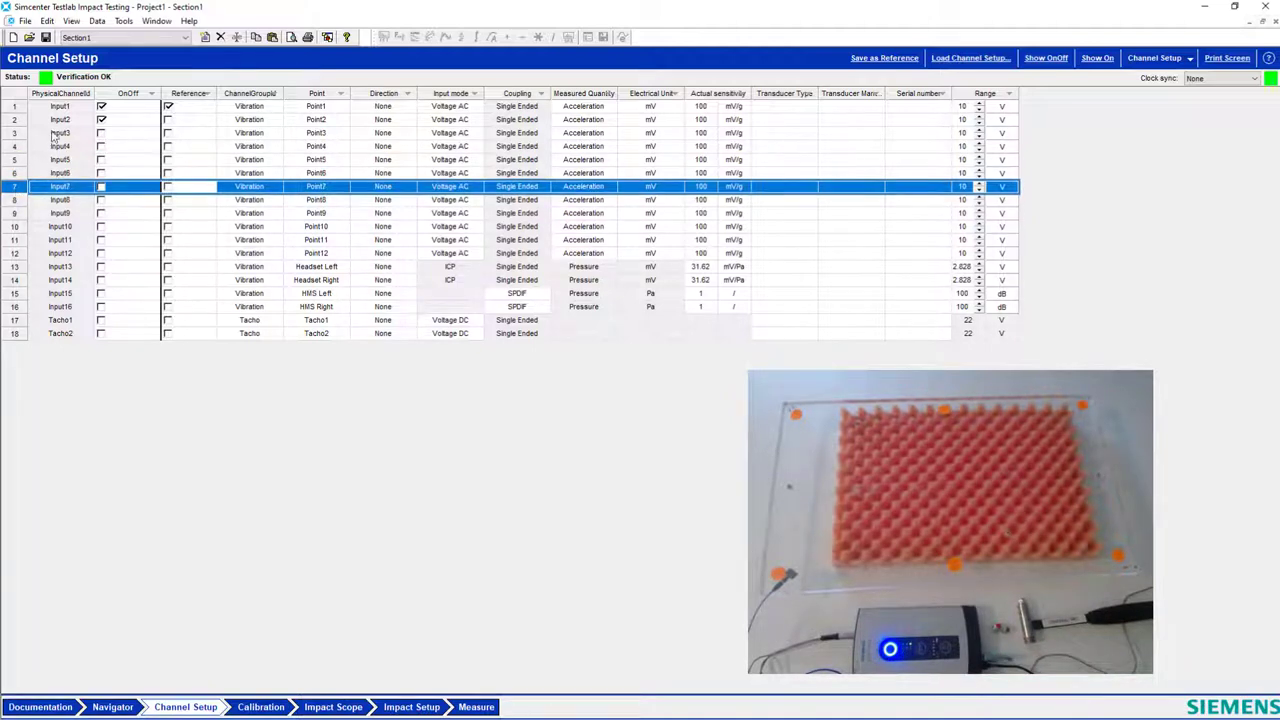
left_click(101, 119)
left_click(14, 108)
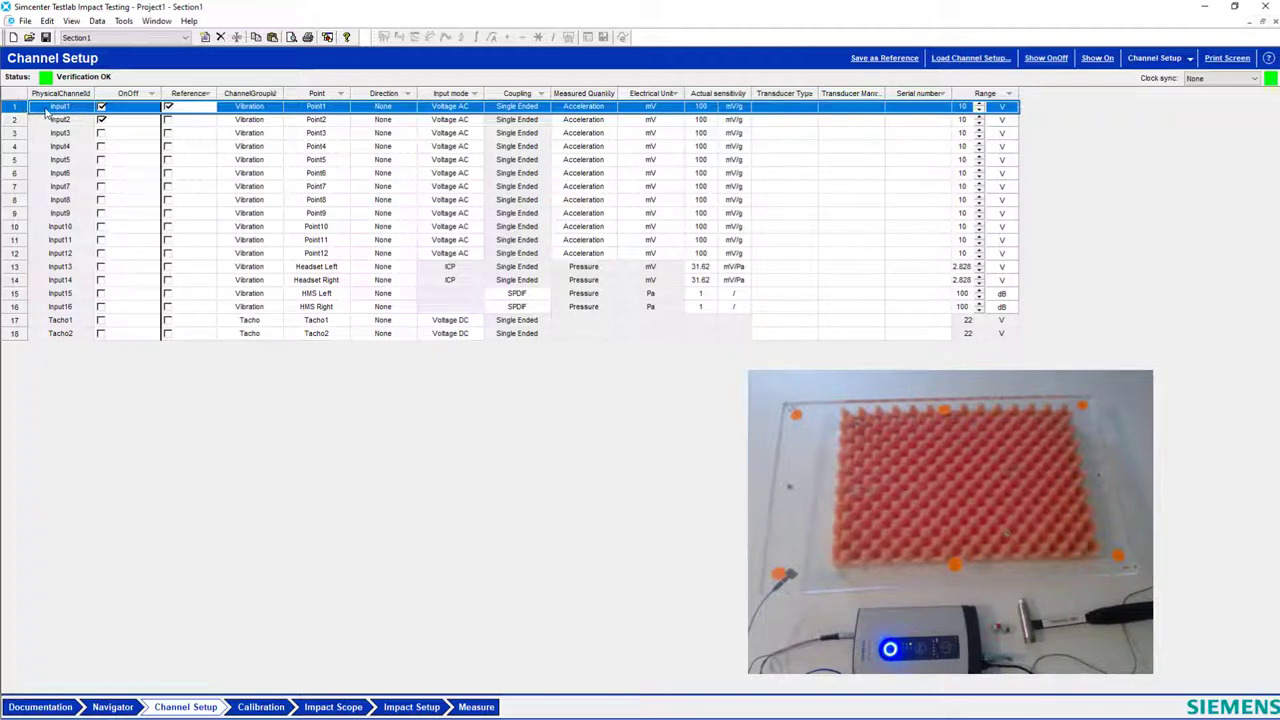
- Set the measured quantity of the reference channel Input1 to Force
left_click(612, 108)
left_click(580, 204)
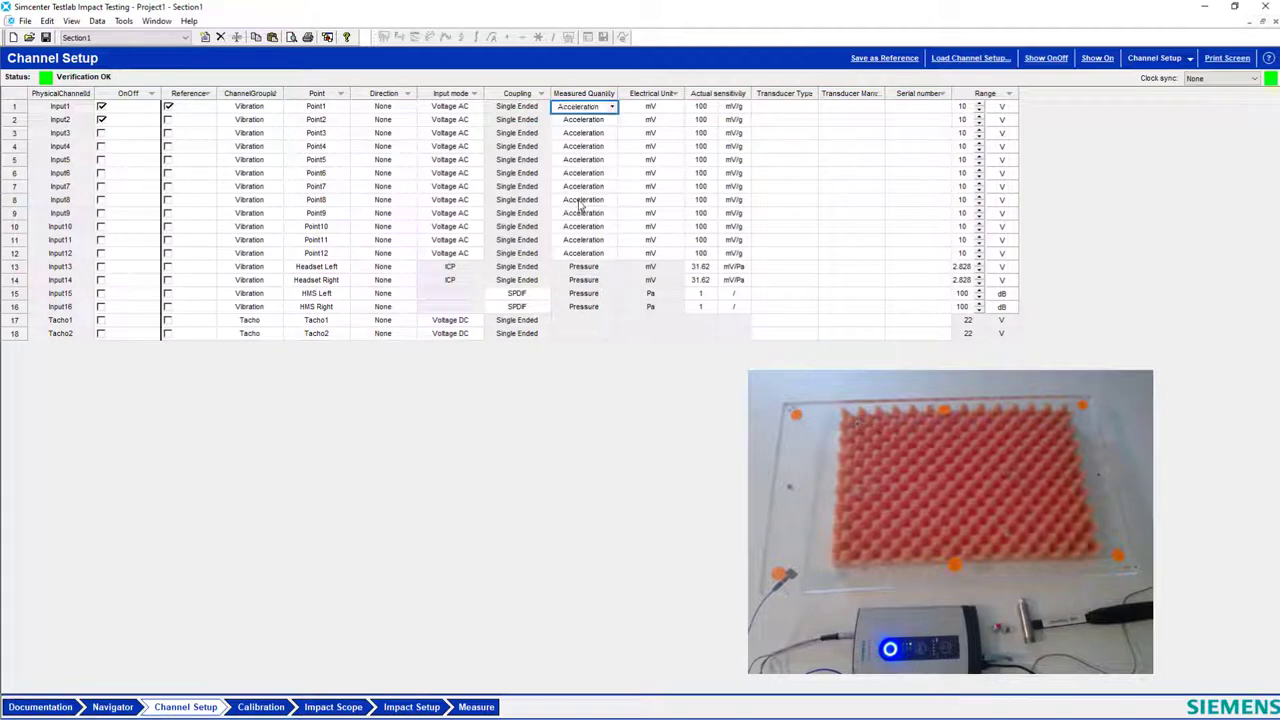
left_click(600, 120)
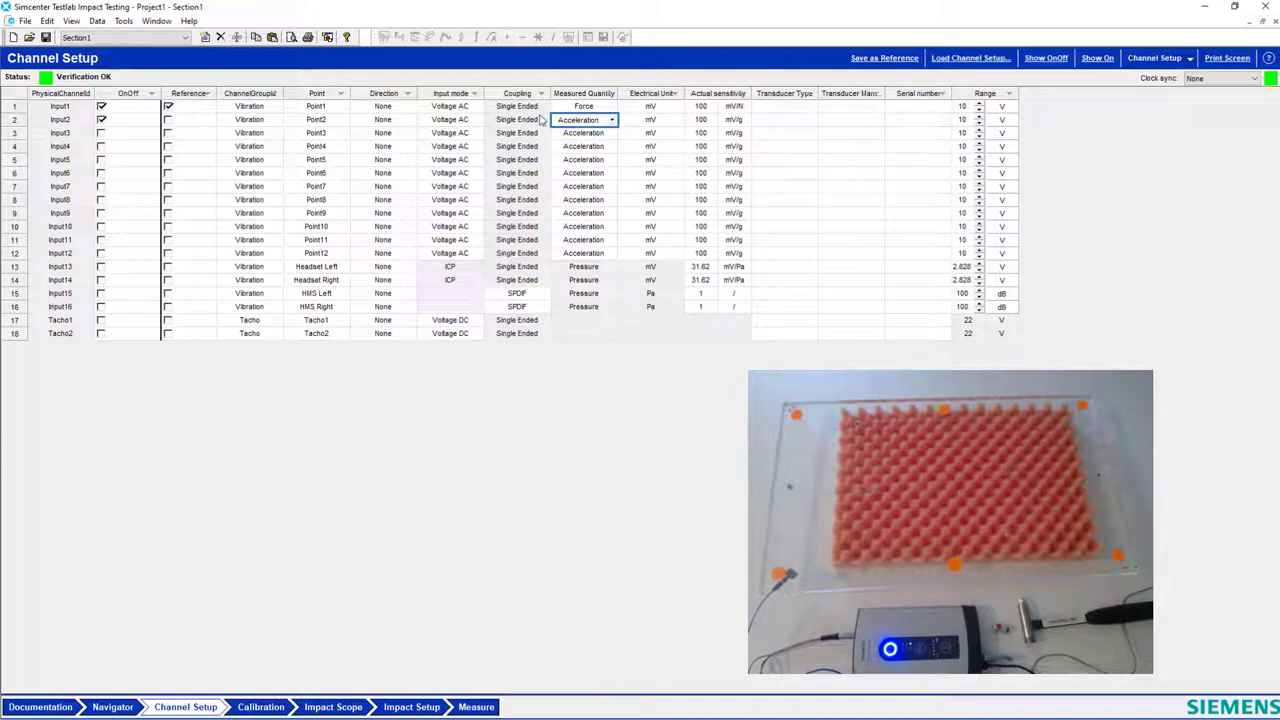
left_click(582, 107)
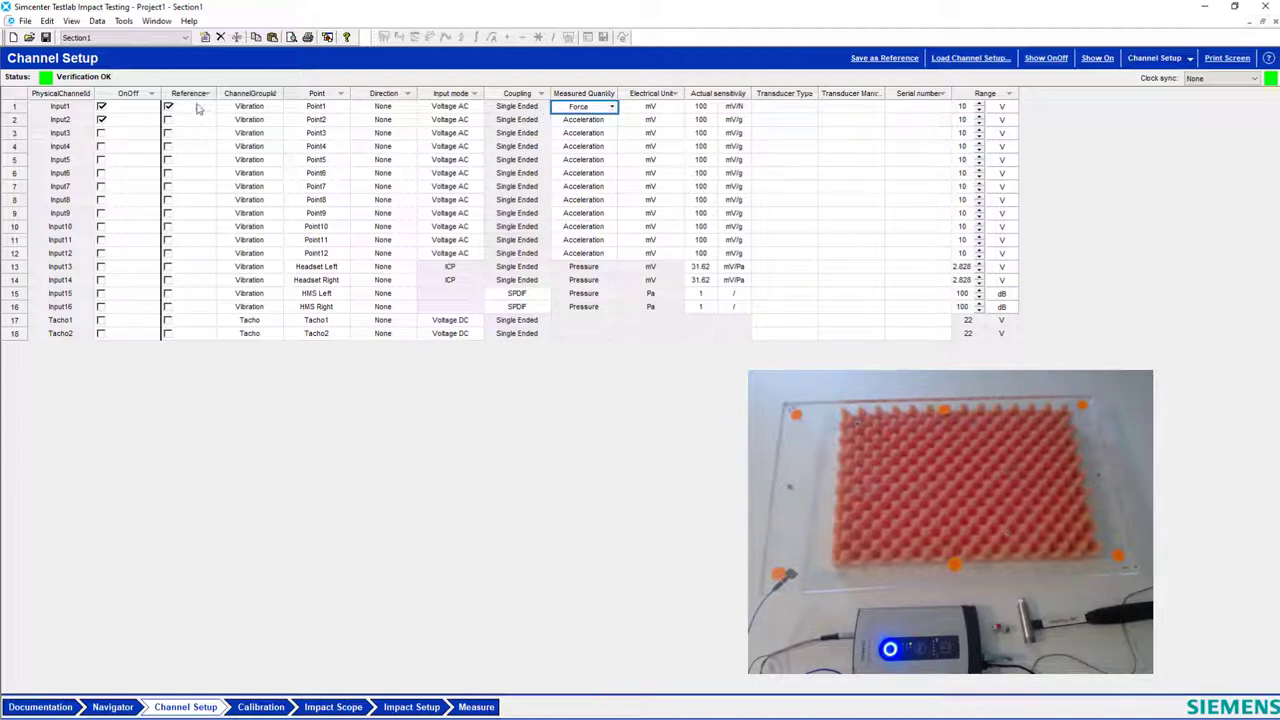
left_click(198, 109)
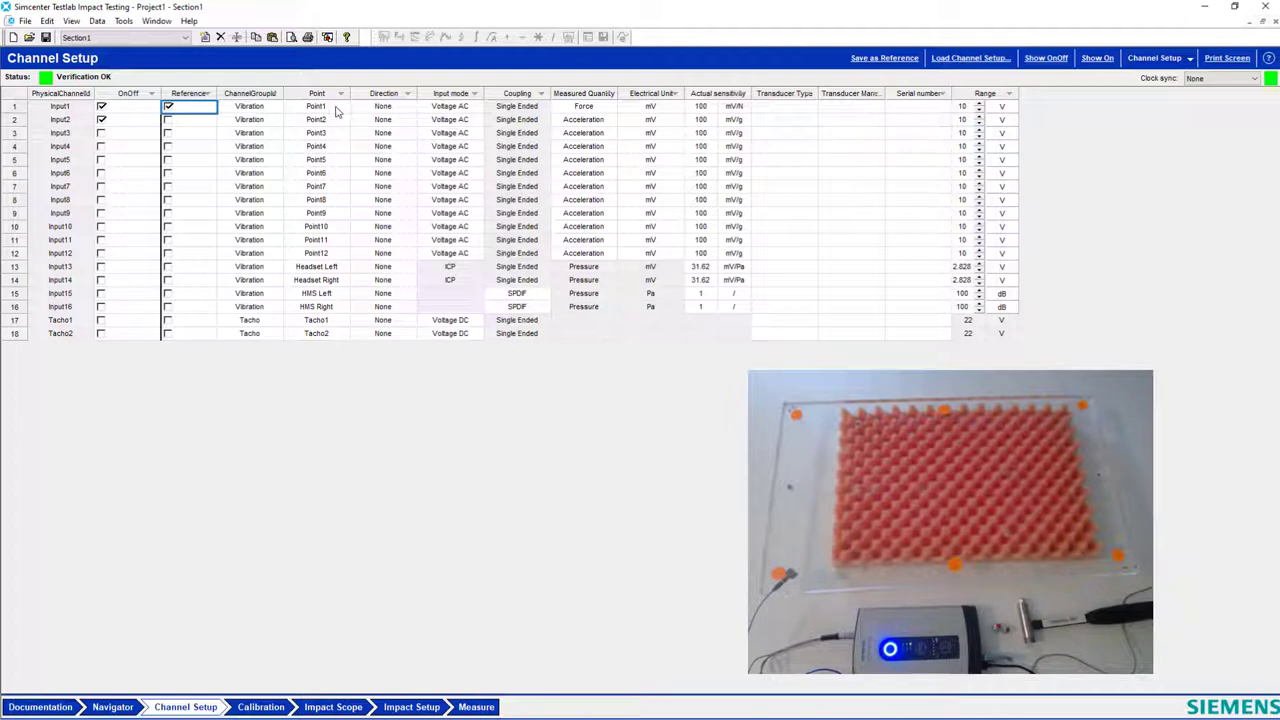
- Set the input mode of channels Input1 and Input2 to ICP
left_click(481, 108)
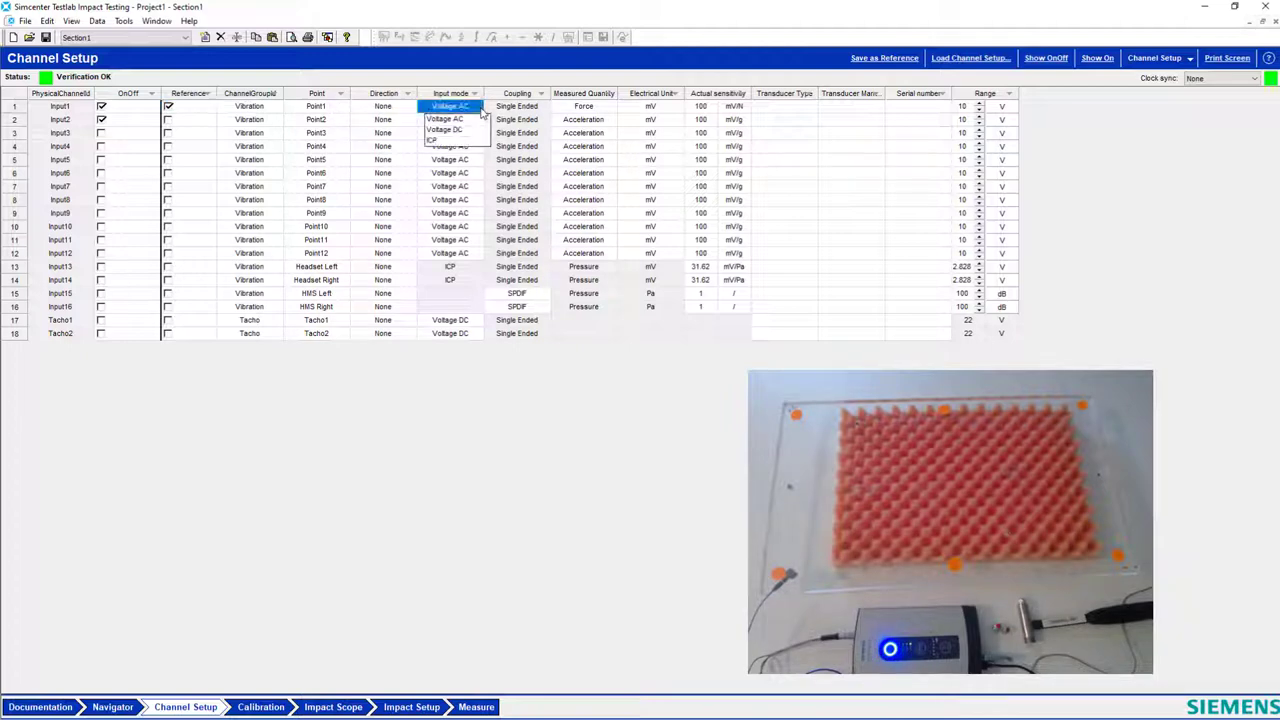
left_click(452, 141)
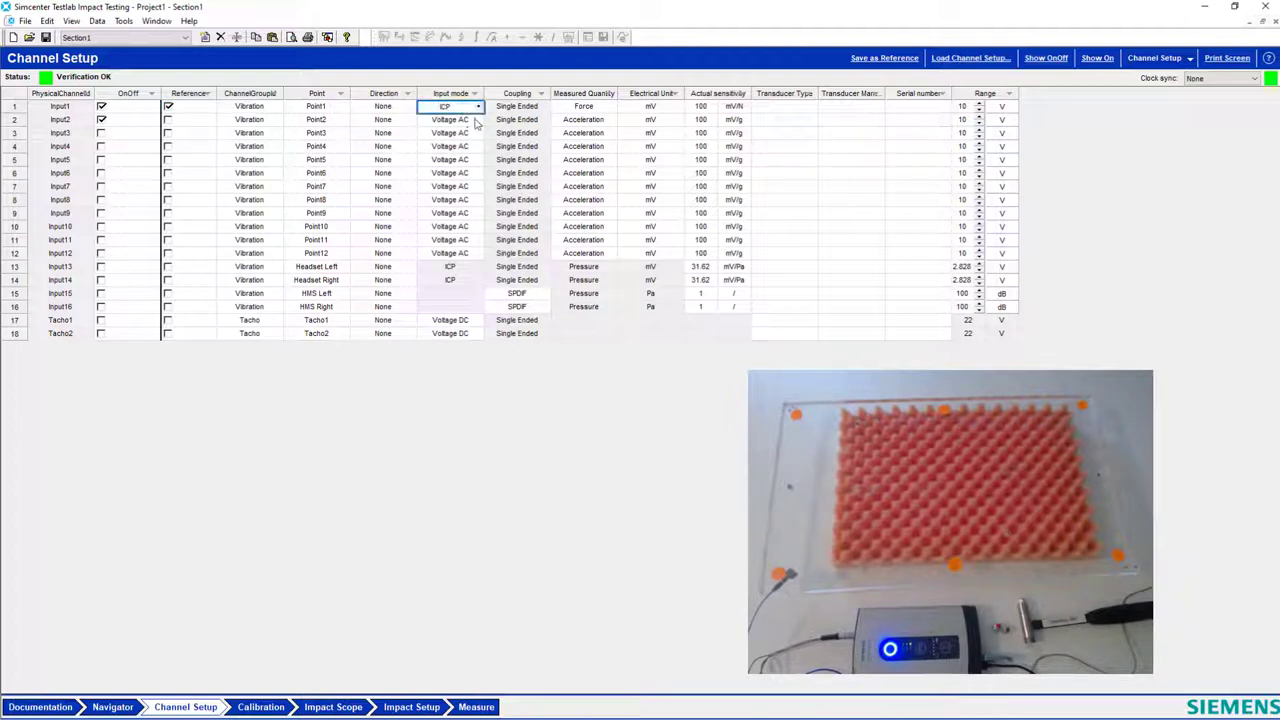
left_click(479, 121)
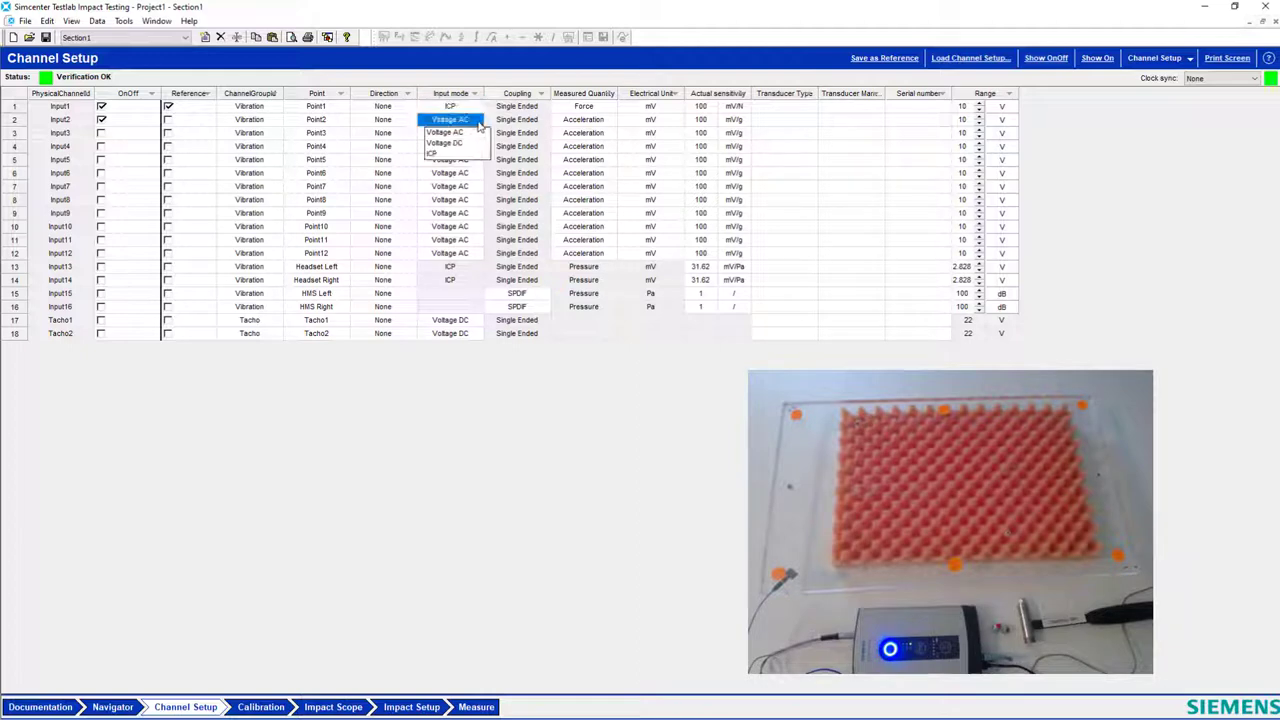
left_click(454, 154)
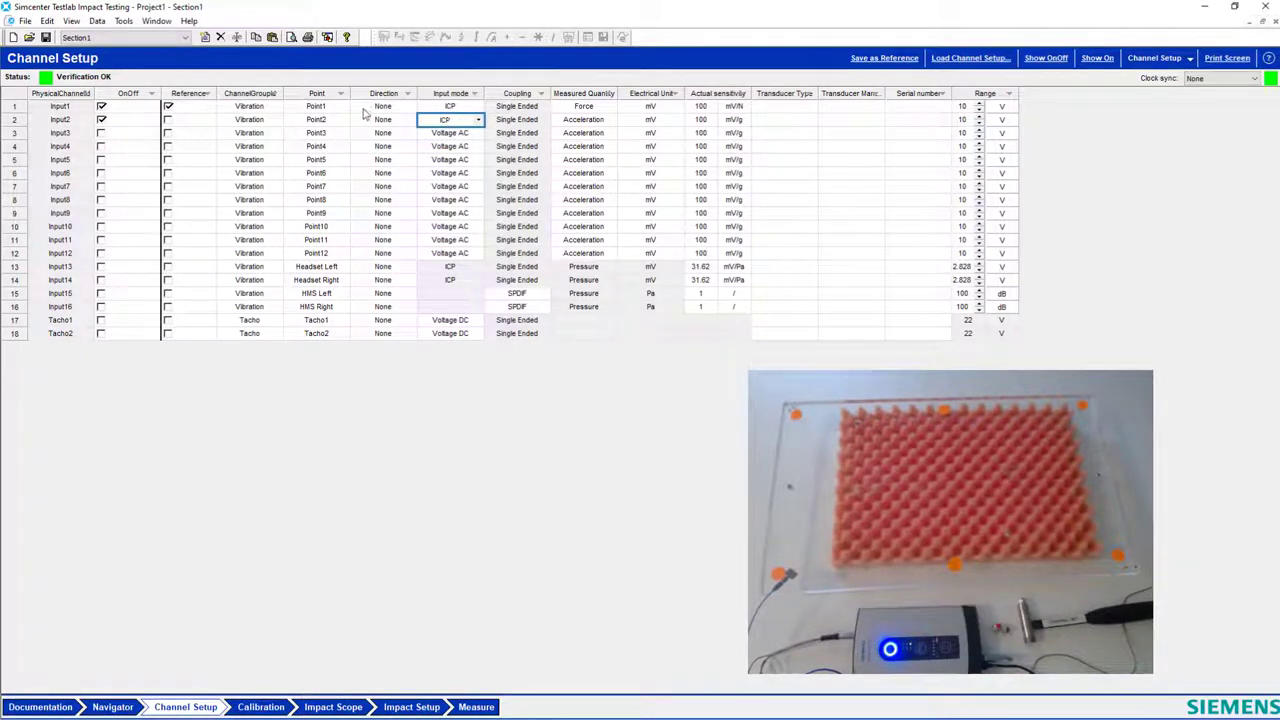
- Name the measurement point of Input1 plate:5 and that of Input2 plate:1
left_click(333, 110)
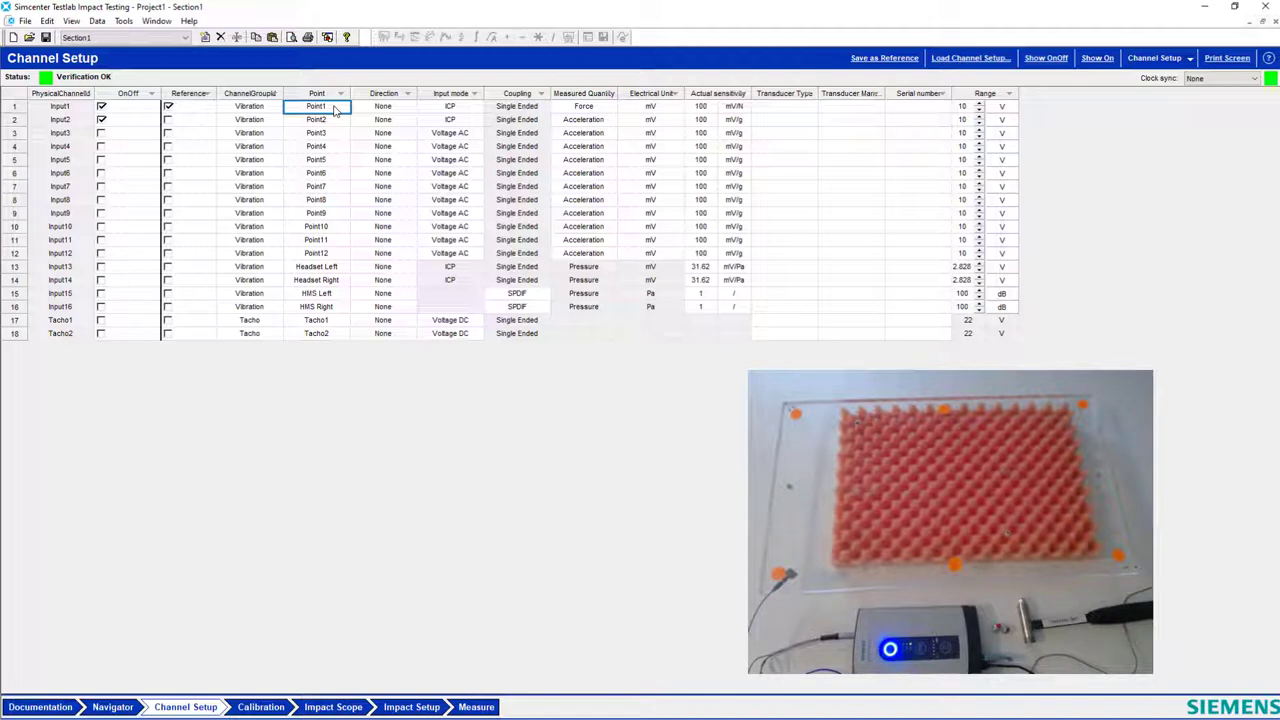
type("ple")
type("te:5")
key("BackSpace")
key("BackSpace")
type(":5")
left_click(333, 121)
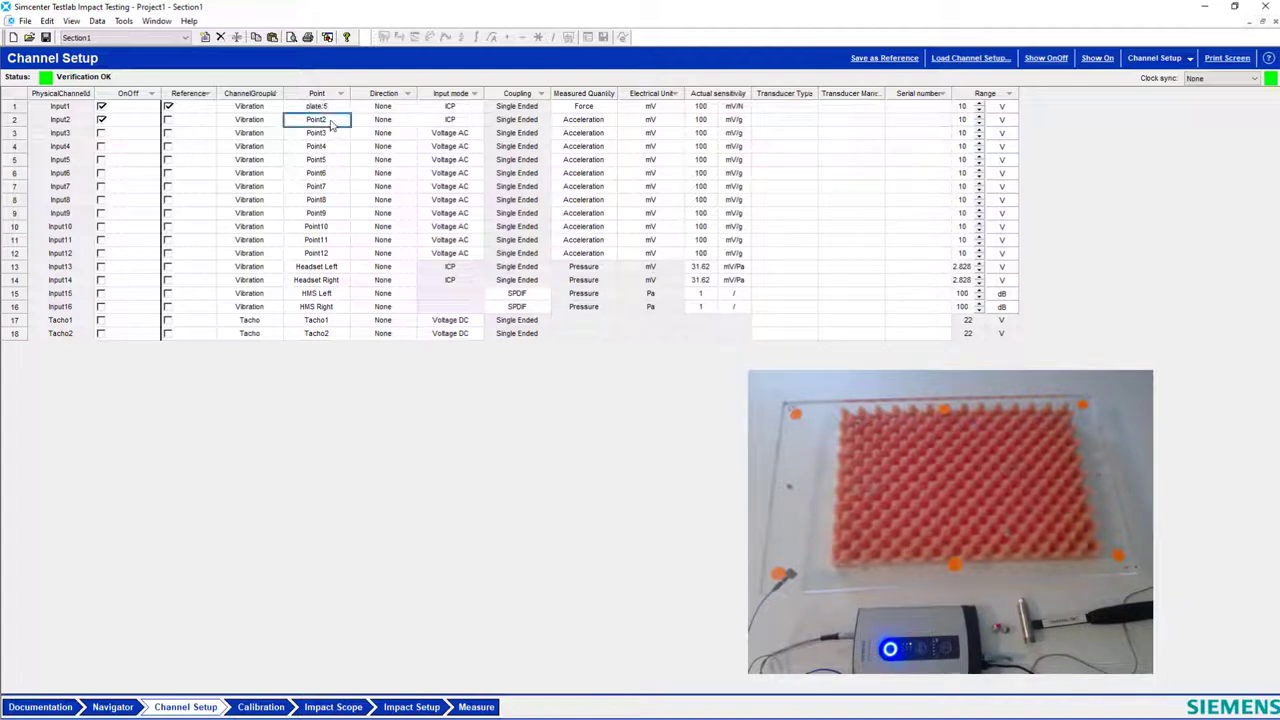
type("plate:1")
- Set the direction of both plate:5 and plate:1 to +Z
left_click(408, 109)
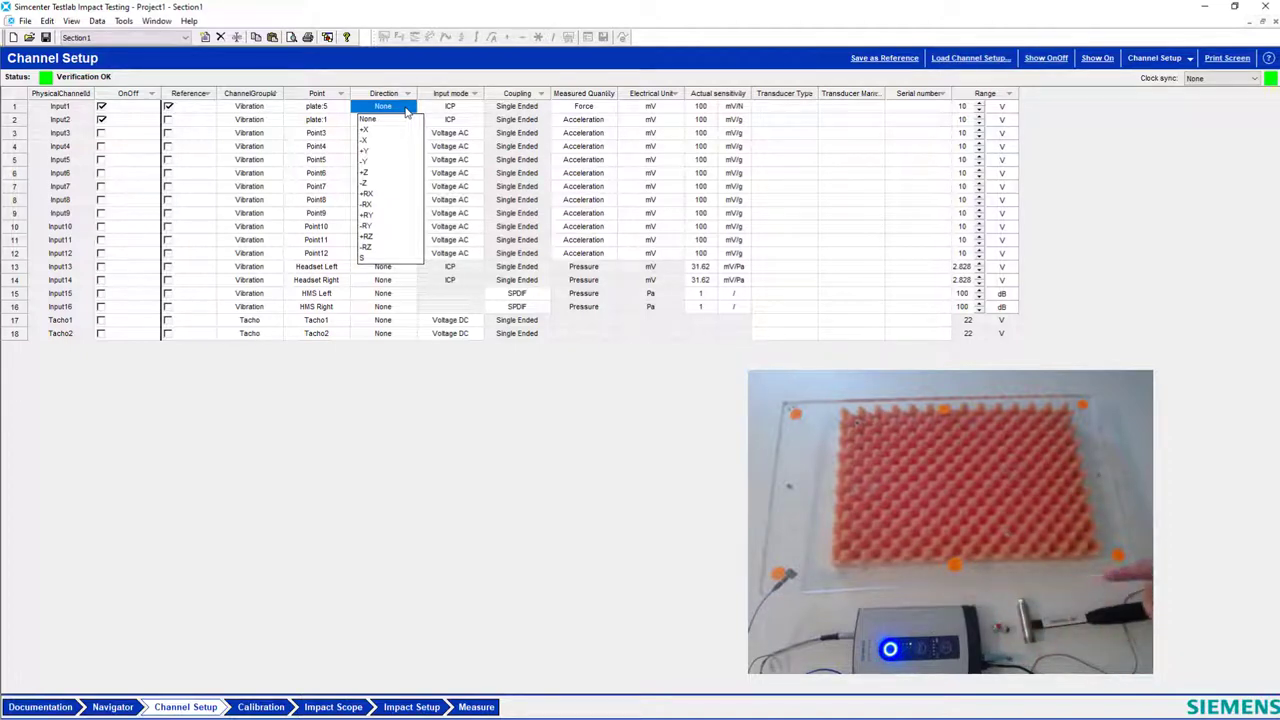
left_click(376, 172)
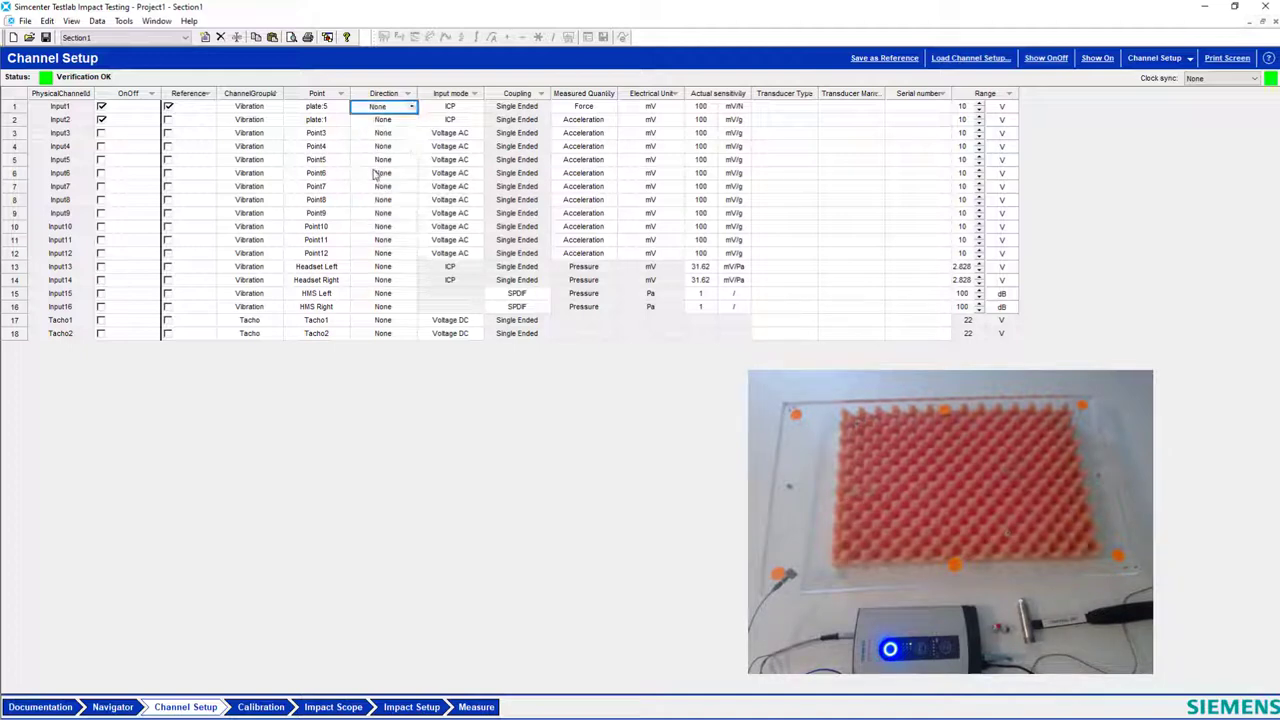
left_click(412, 121)
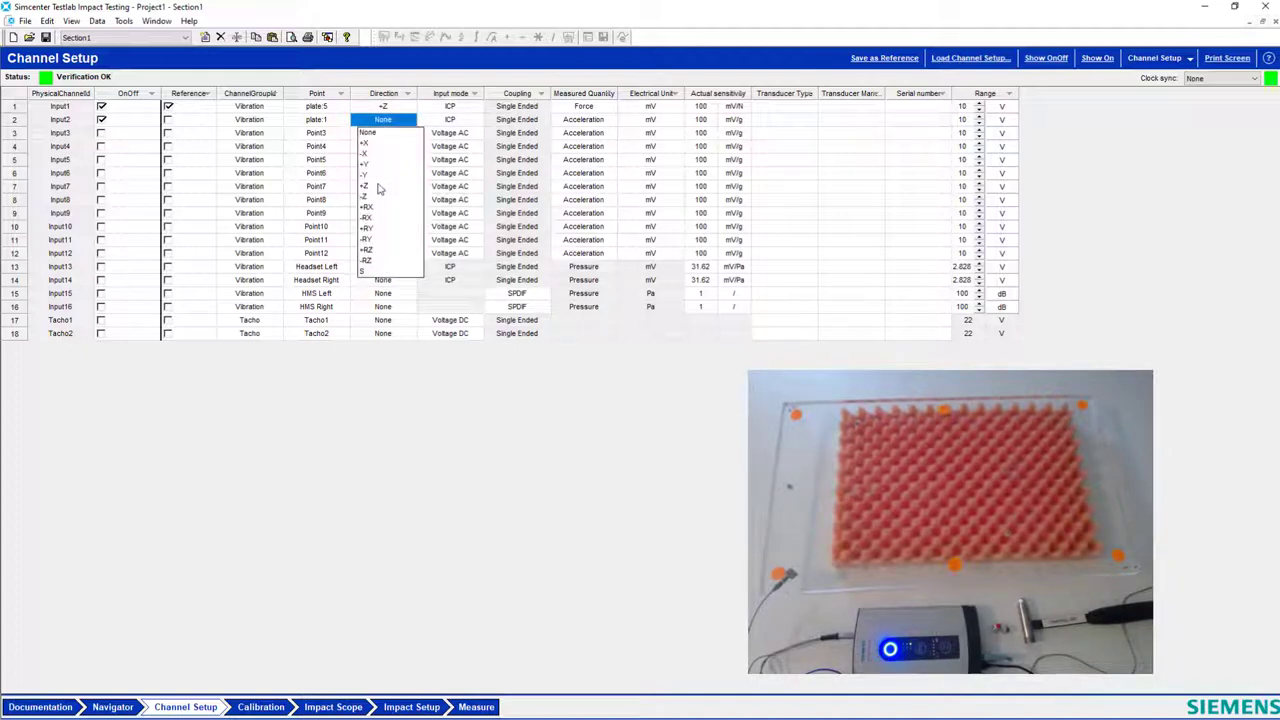
left_click(378, 187)
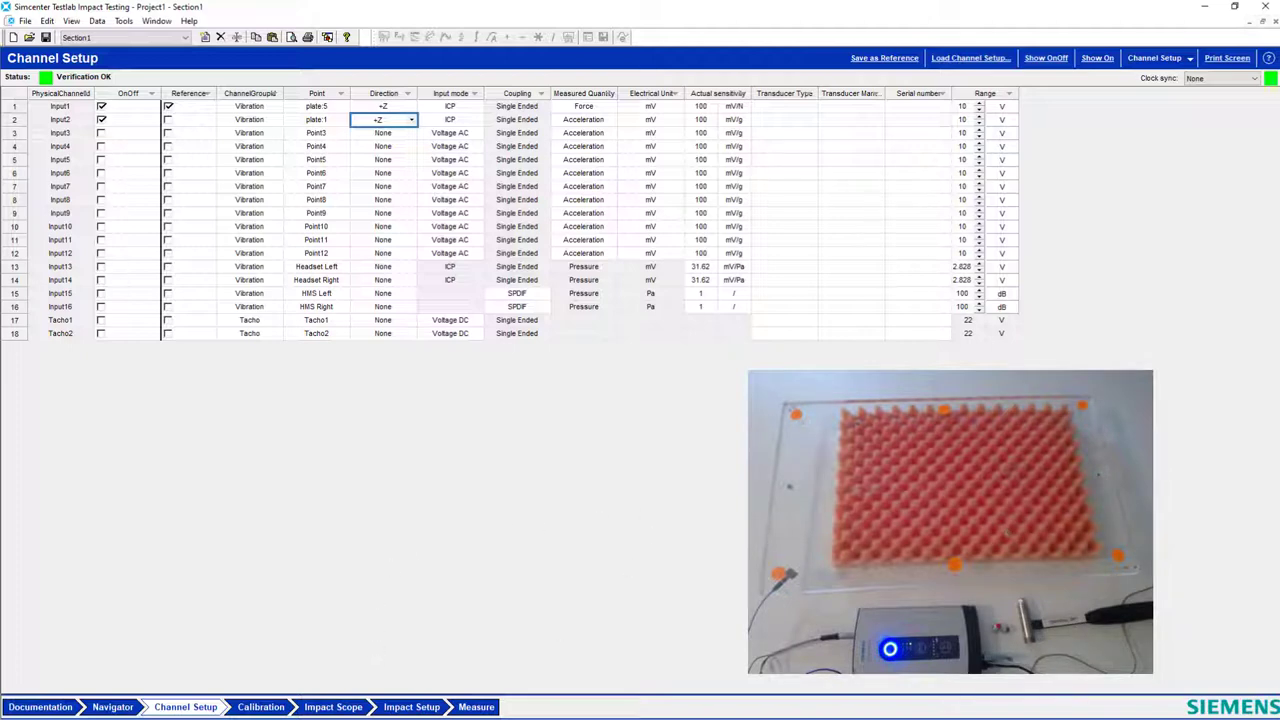
- Record some hammer impacts with the trigger scope in Impact Setup and apply the suggested trigger settings
left_click(411, 707)
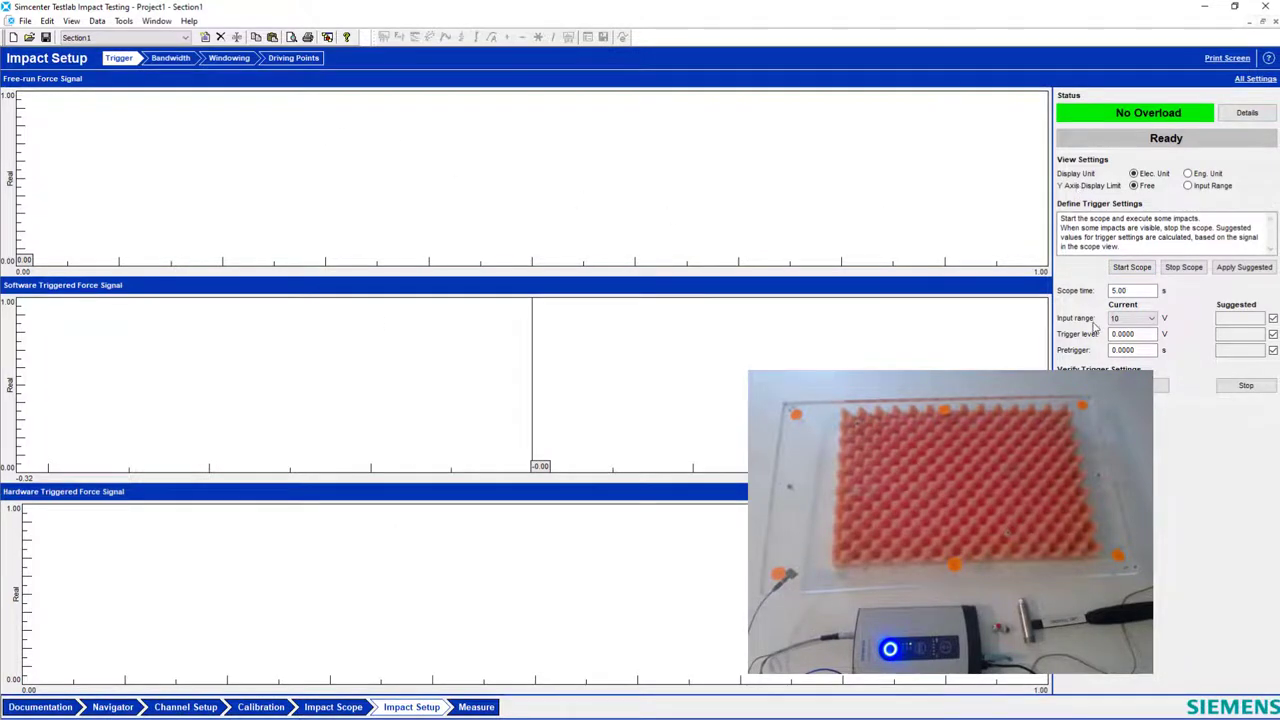
left_click(1133, 269)
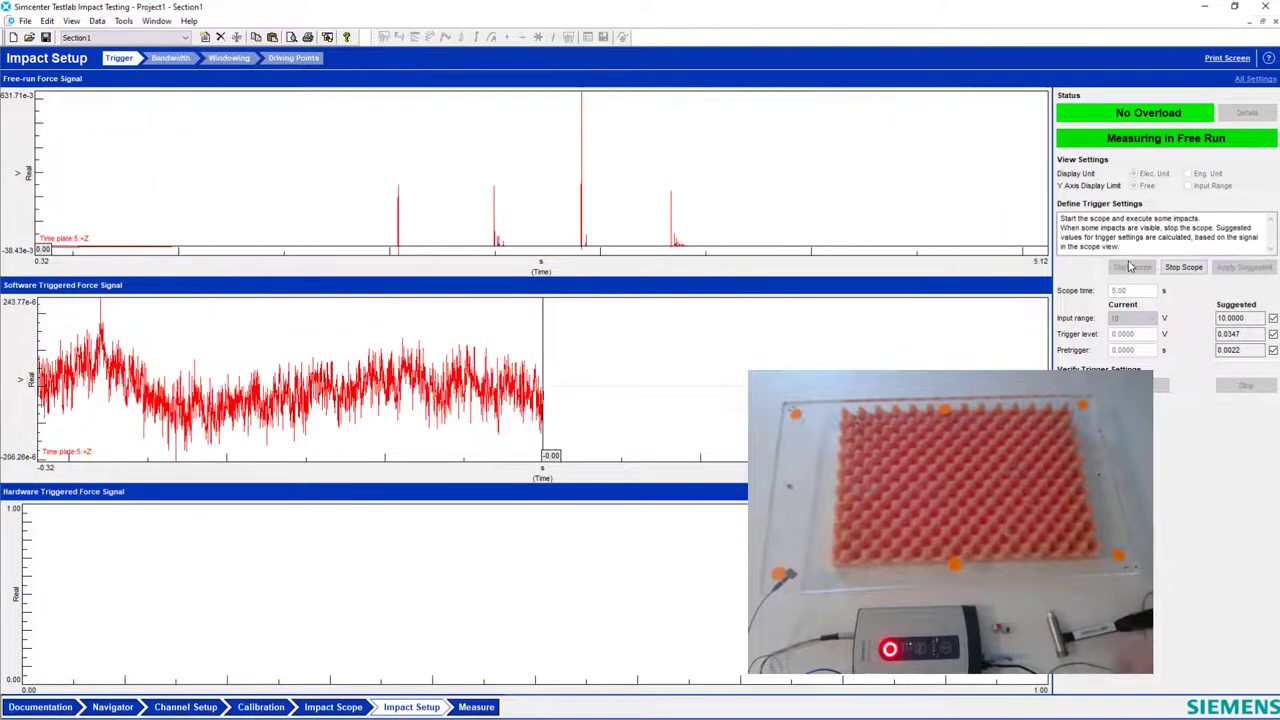
left_click(1183, 269)
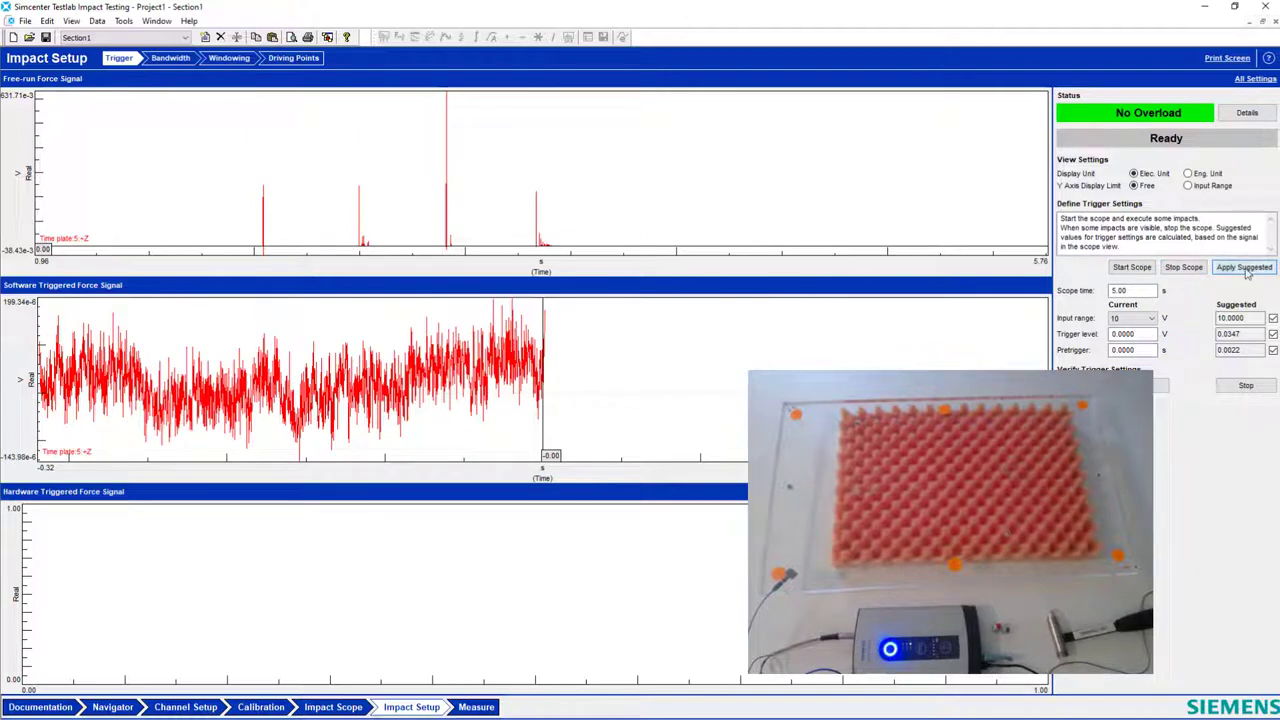
left_click(1246, 270)
- Raise the trigger level on the free-run force signal to about 0.095 V
left_click_drag(562, 240, 511, 230)
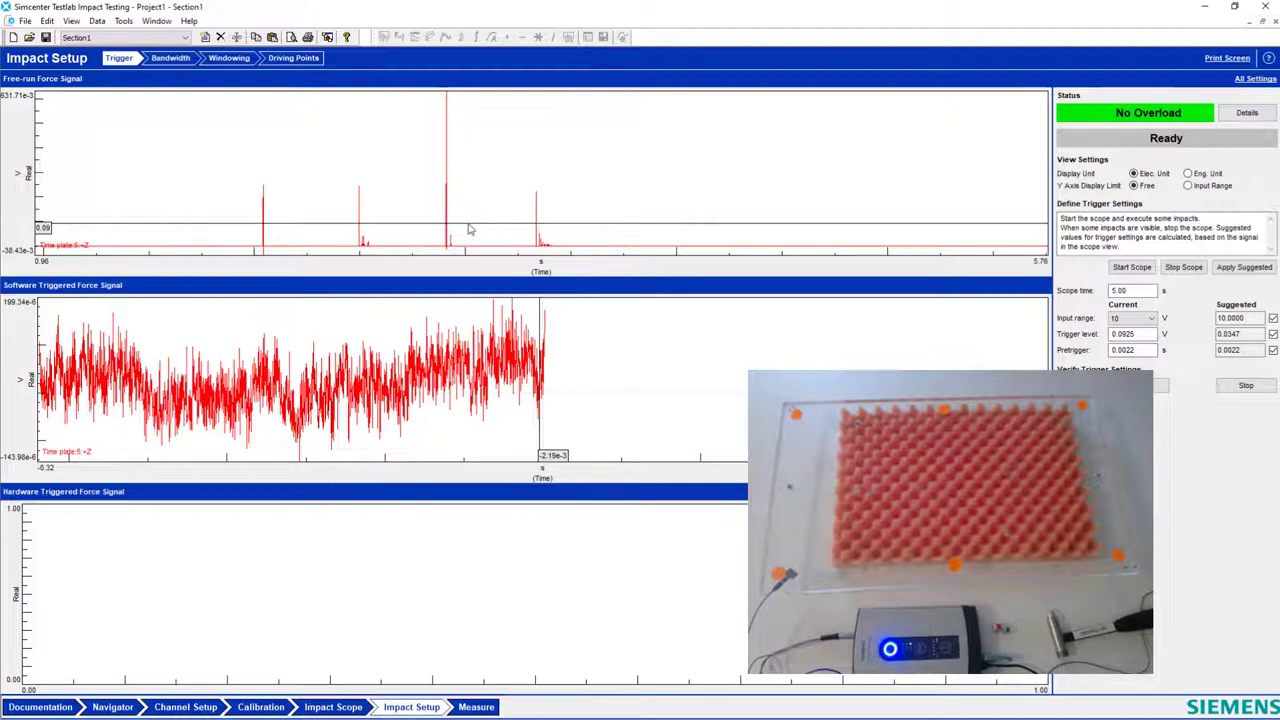
left_click_drag(439, 225, 464, 190)
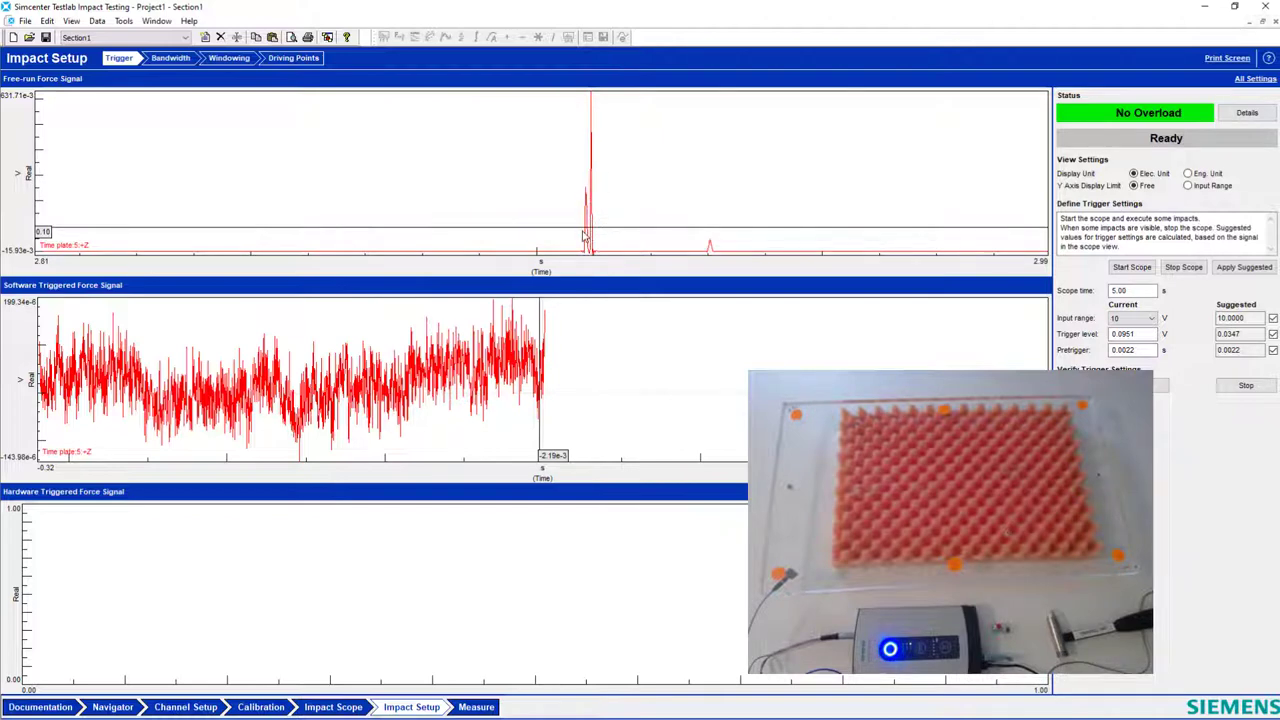
key("BackSpace")
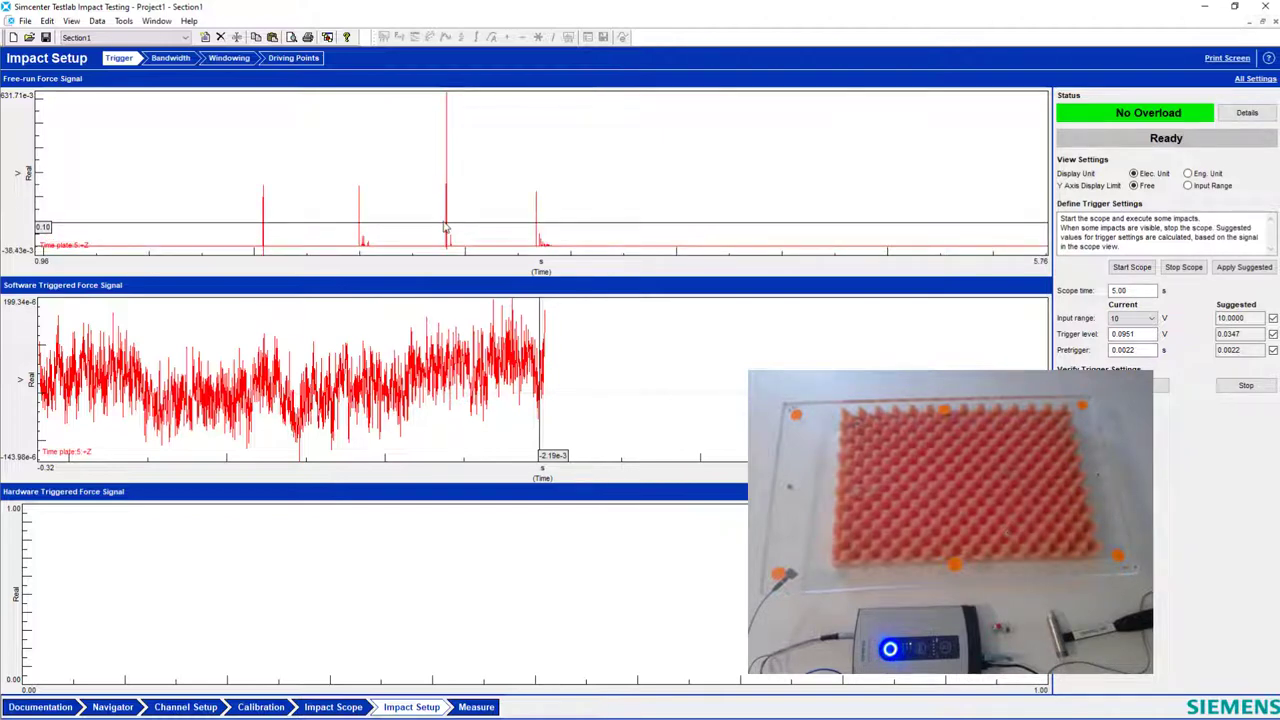
left_click_drag(524, 203, 554, 208)
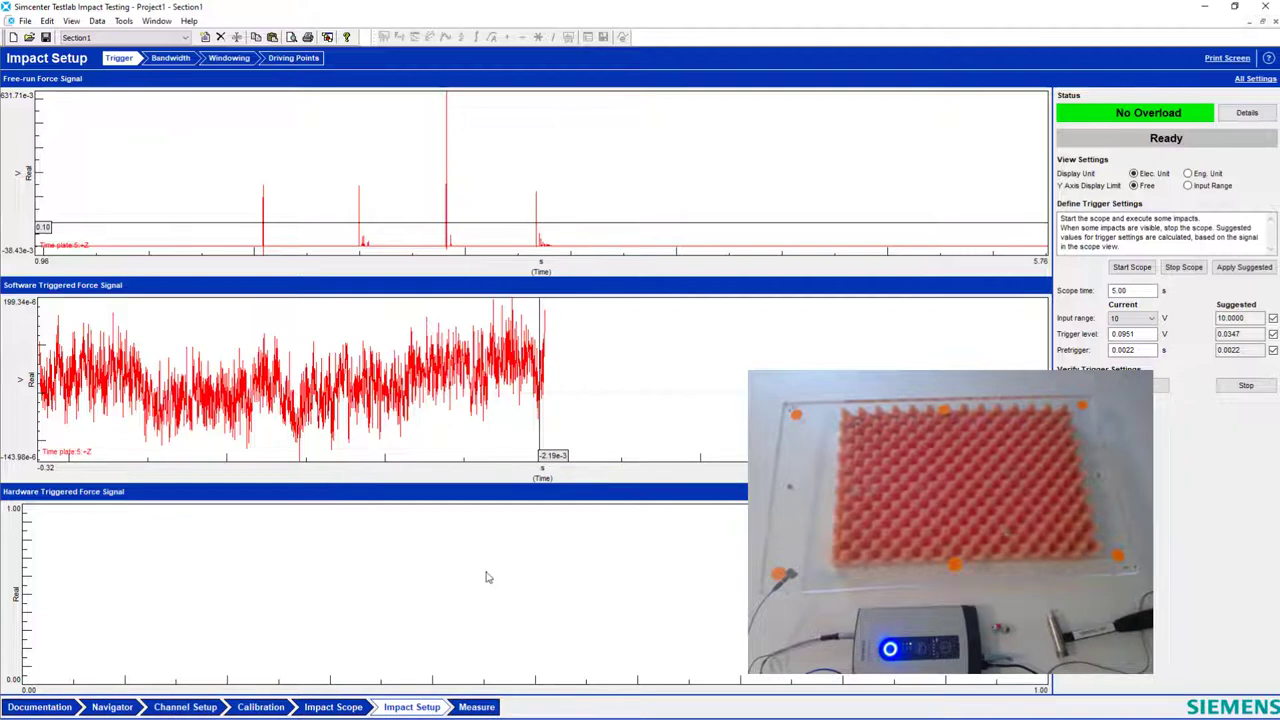
- Run an impact measurement with 3 averages, hammering plate:5 in +Z with the response at plate:1
left_click(478, 707)
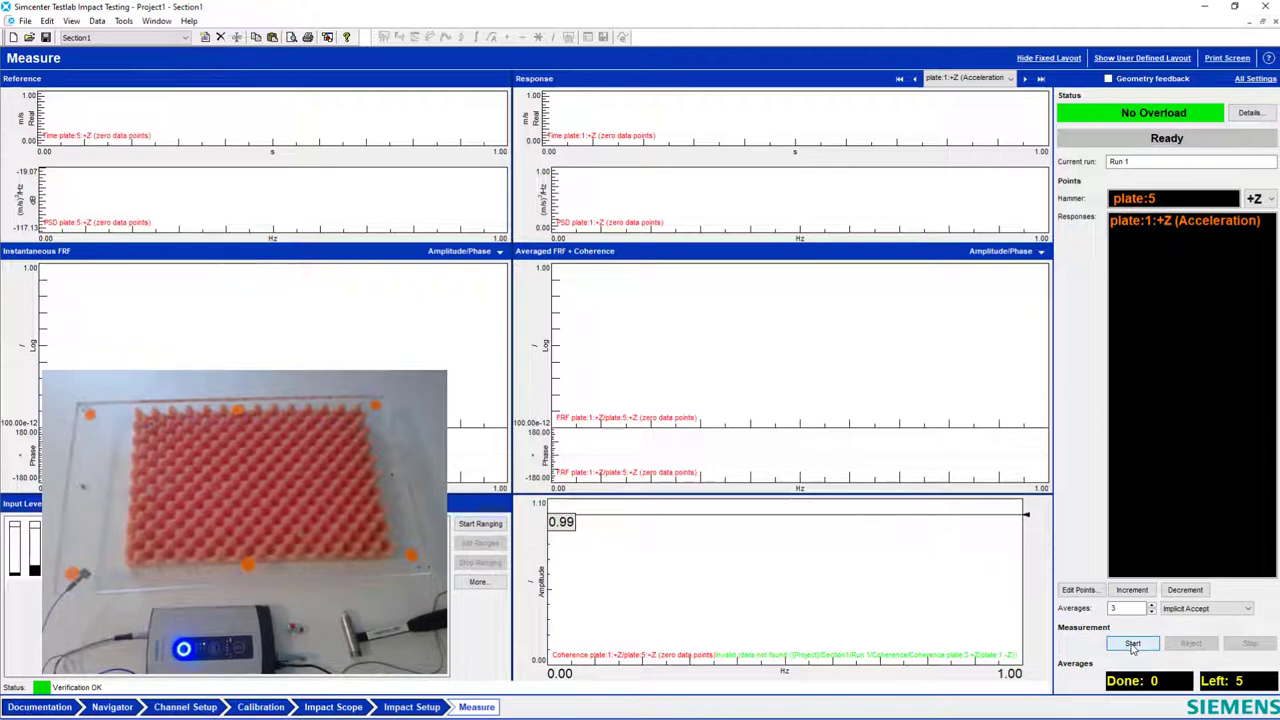
left_click(1133, 645)
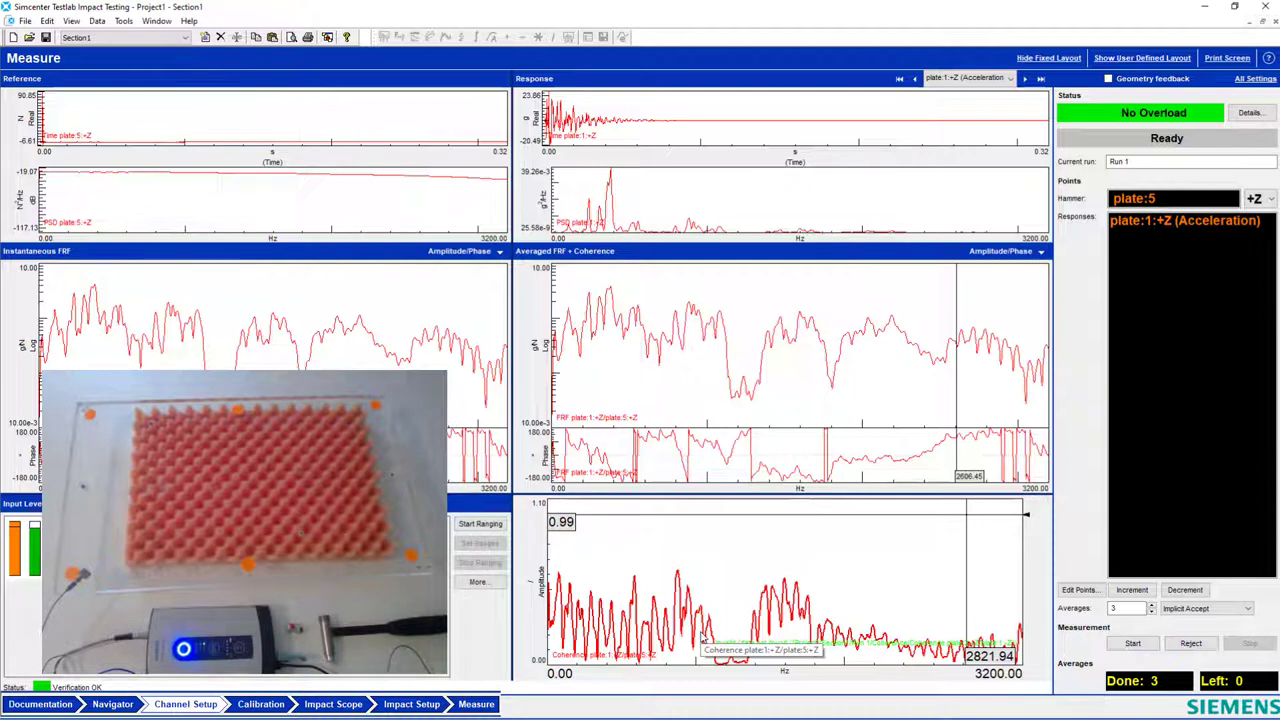
- Move the horizontal cursor in the coherence graph to exactly 1
left_click_drag(655, 519, 653, 518)
double_click(653, 518)
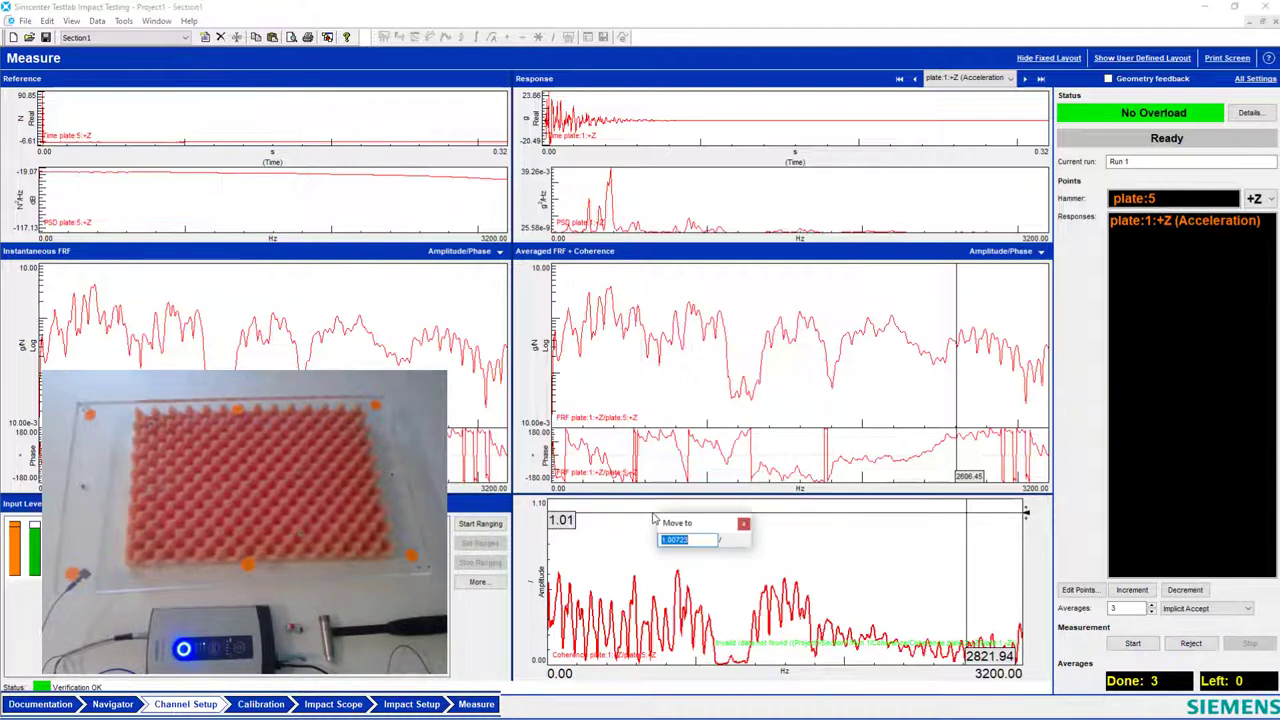
type("1")
key("Return")
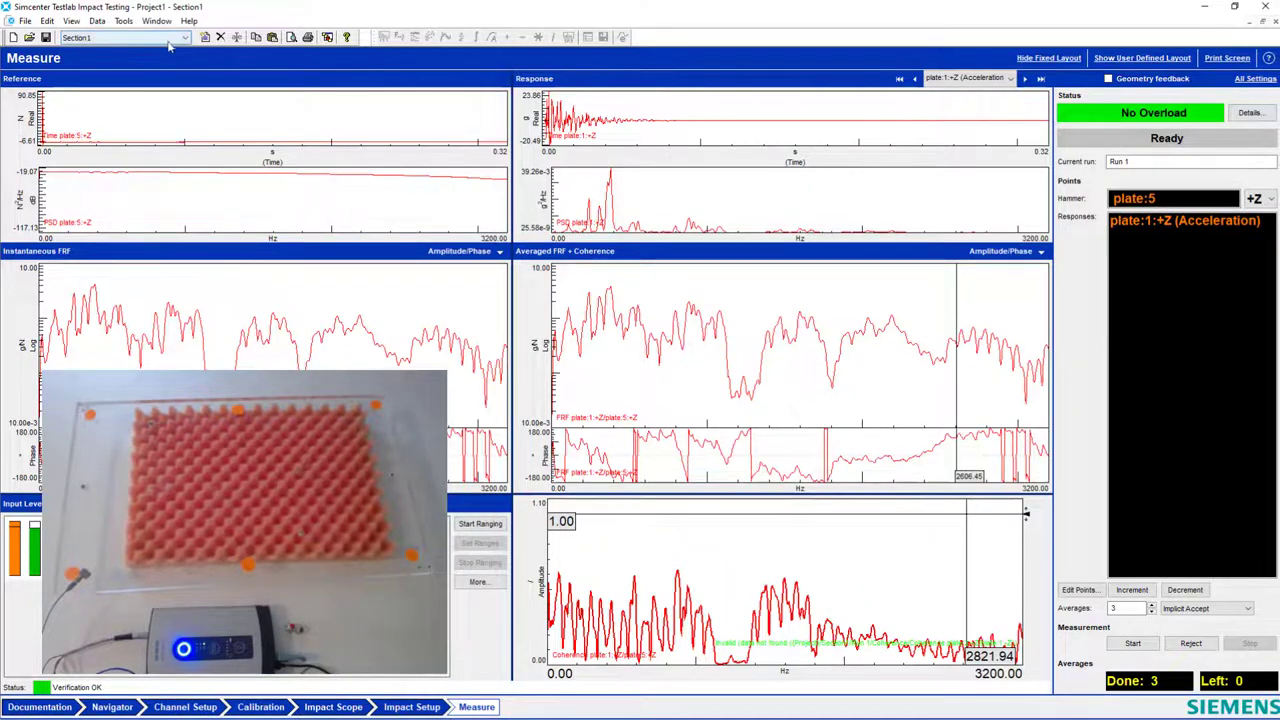
- Add the Run 1 coherence function plate:1:+Z/plate:5:+Z from the saved project data to the coherence graph
left_click(99, 21)
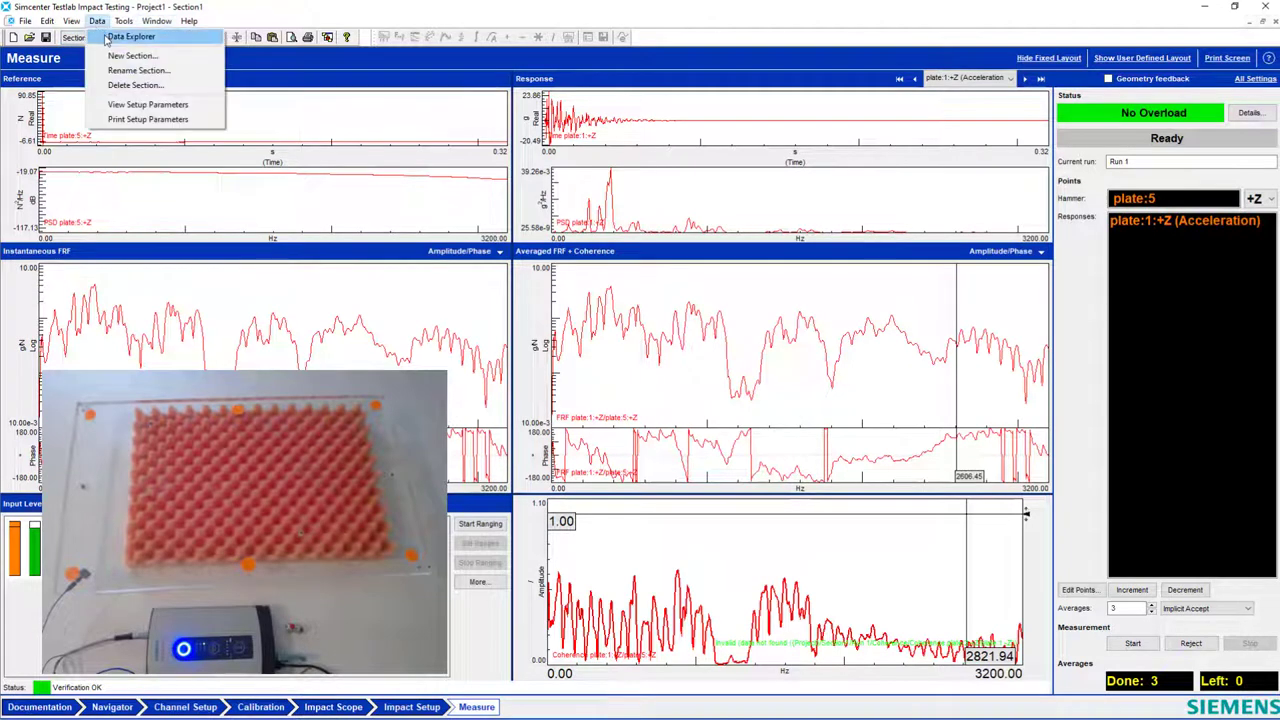
left_click(126, 34)
left_click(455, 320)
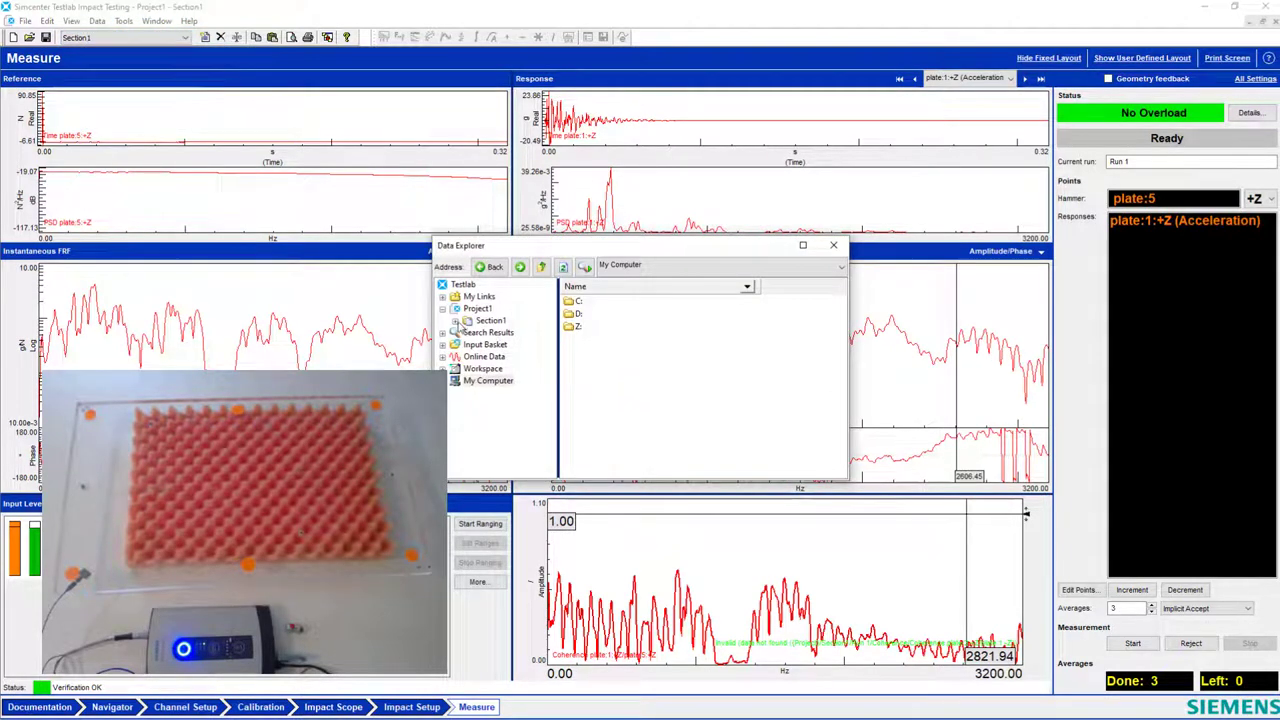
left_click(498, 332)
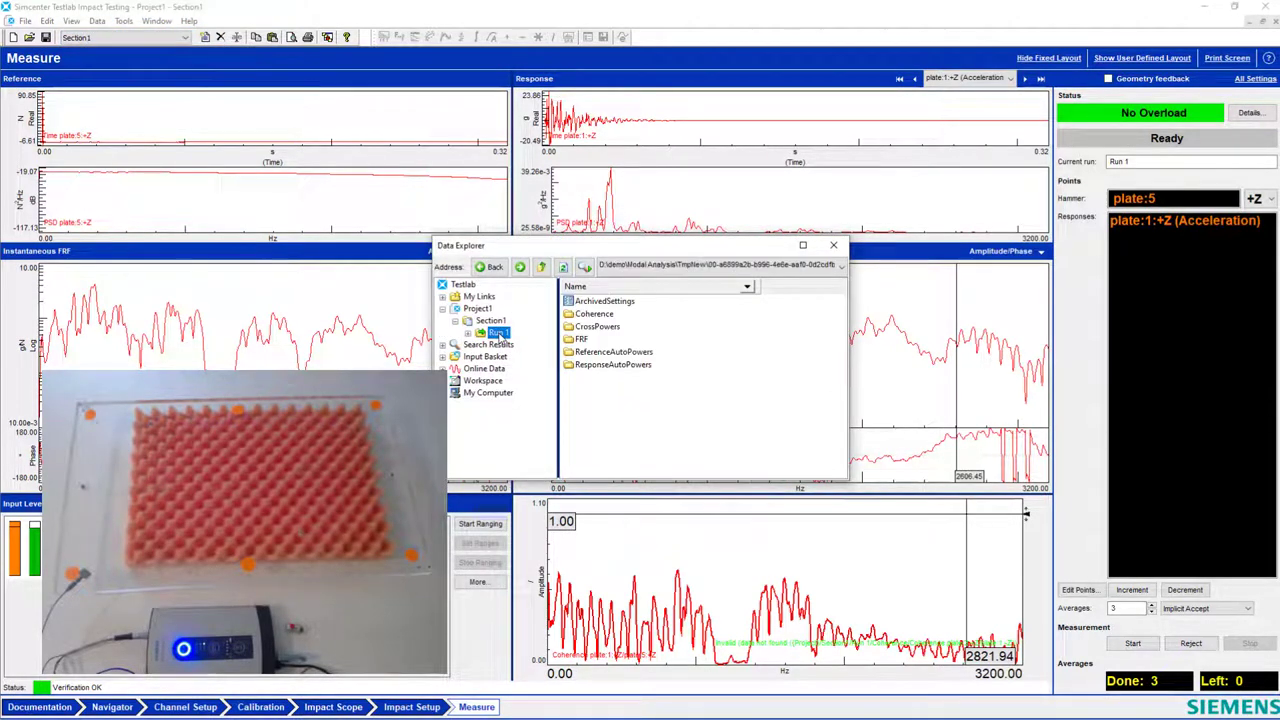
double_click(598, 314)
mouse_move(620, 301)
left_mouse_down()
mouse_move(1000, 585)
mouse_move(922, 562)
left_mouse_up()
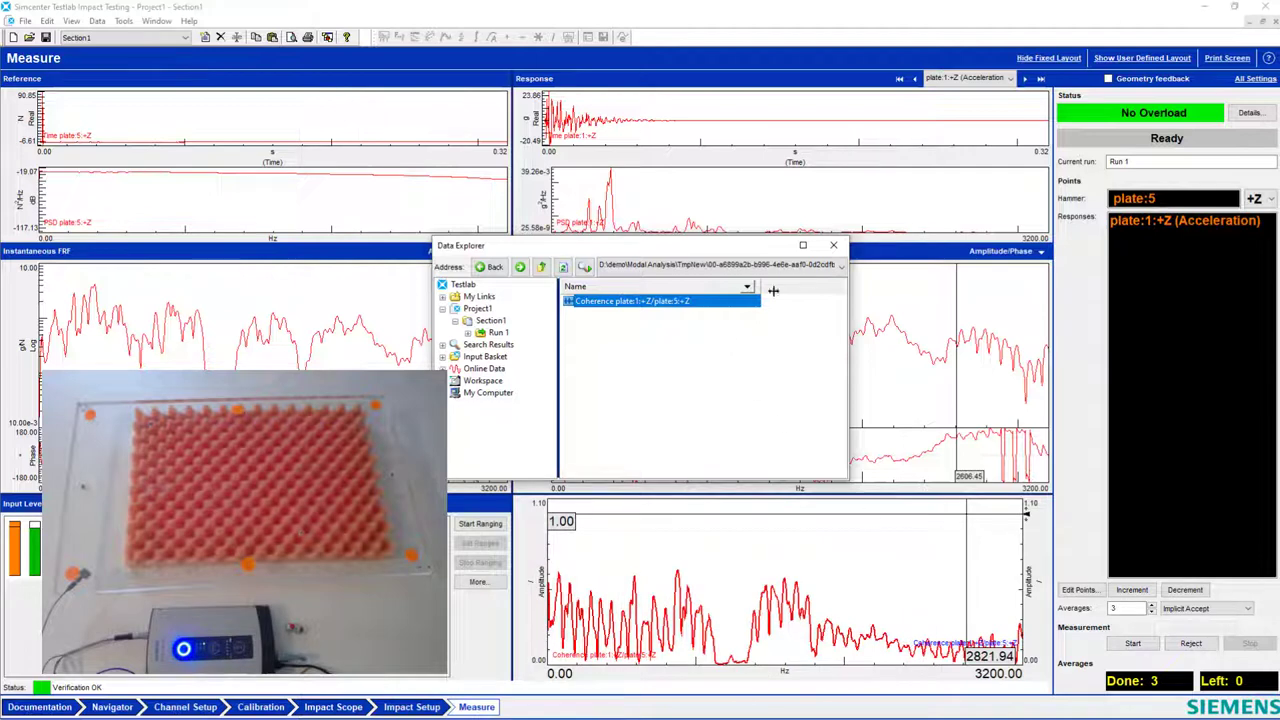
left_click(833, 245)
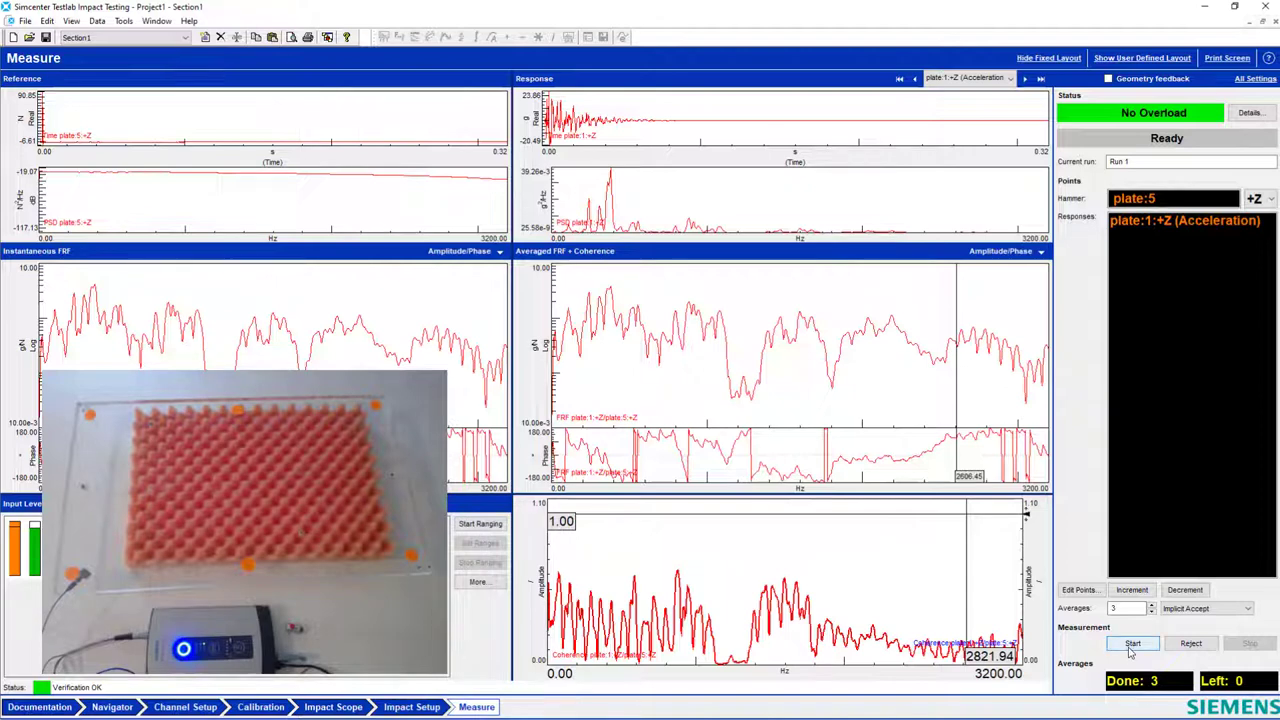
- Run another 3-average impact measurement at plate:5 and place the FRF and coherence cursors on the dip near 1810 Hz
left_click(1130, 645)
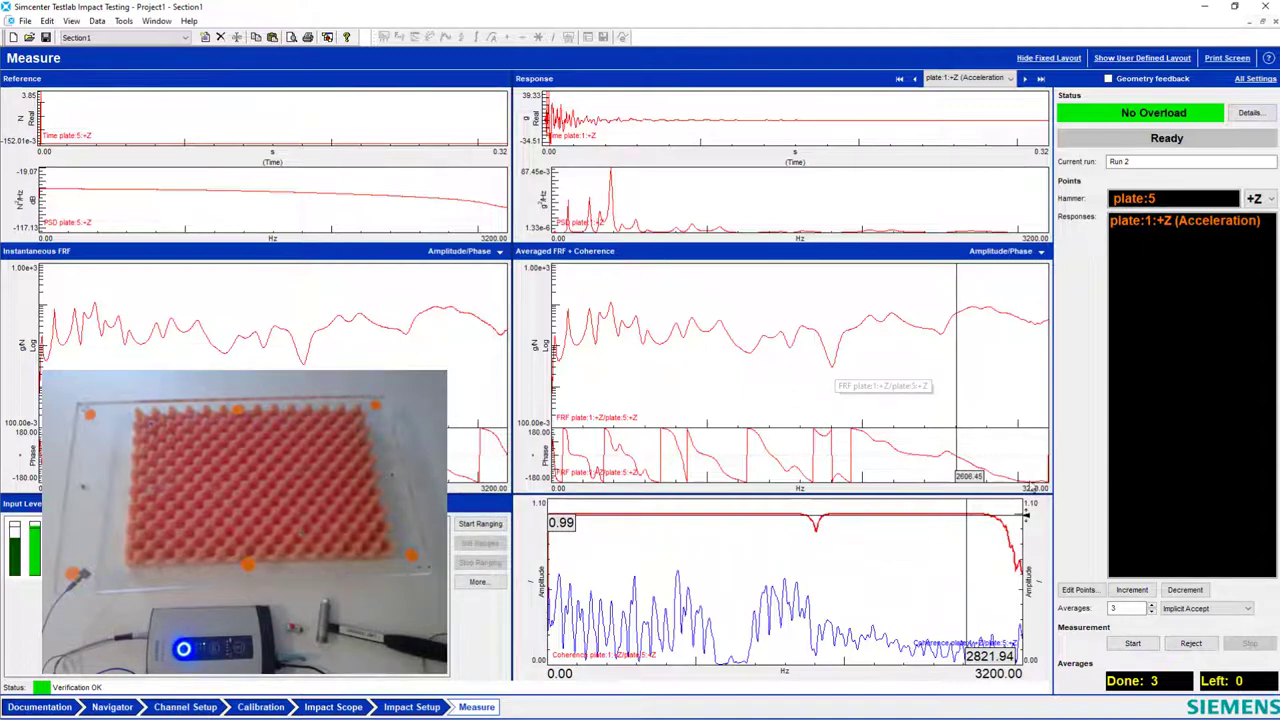
left_click_drag(960, 400, 835, 393)
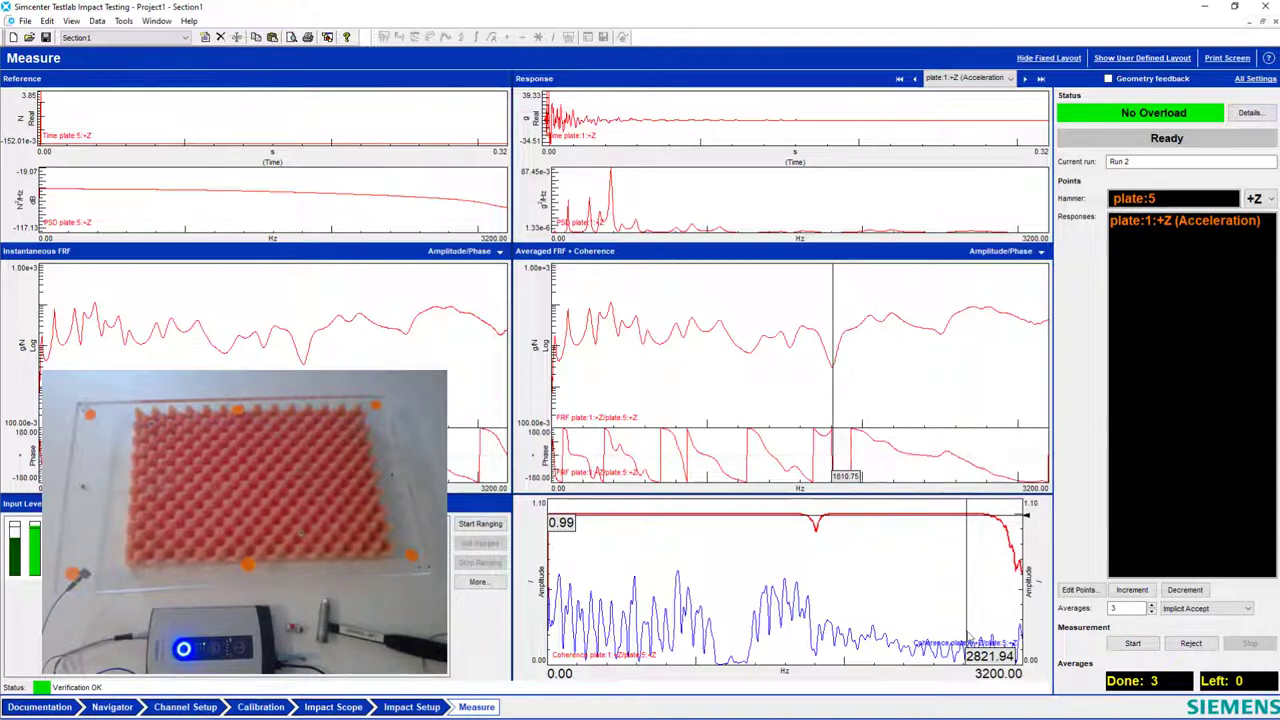
left_click_drag(969, 612, 818, 594)
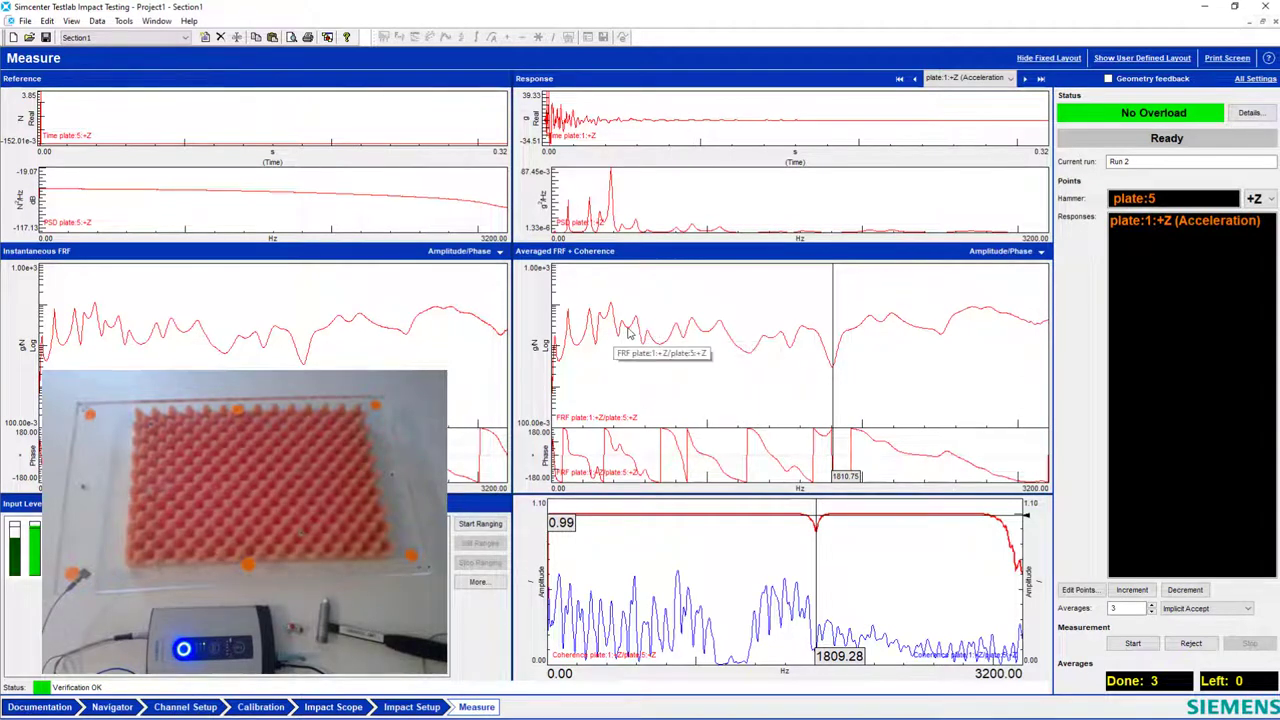
- Start another impact run, stop and save it after one average, and set the horizontal coherence cursor to 1.00
left_click(1133, 645)
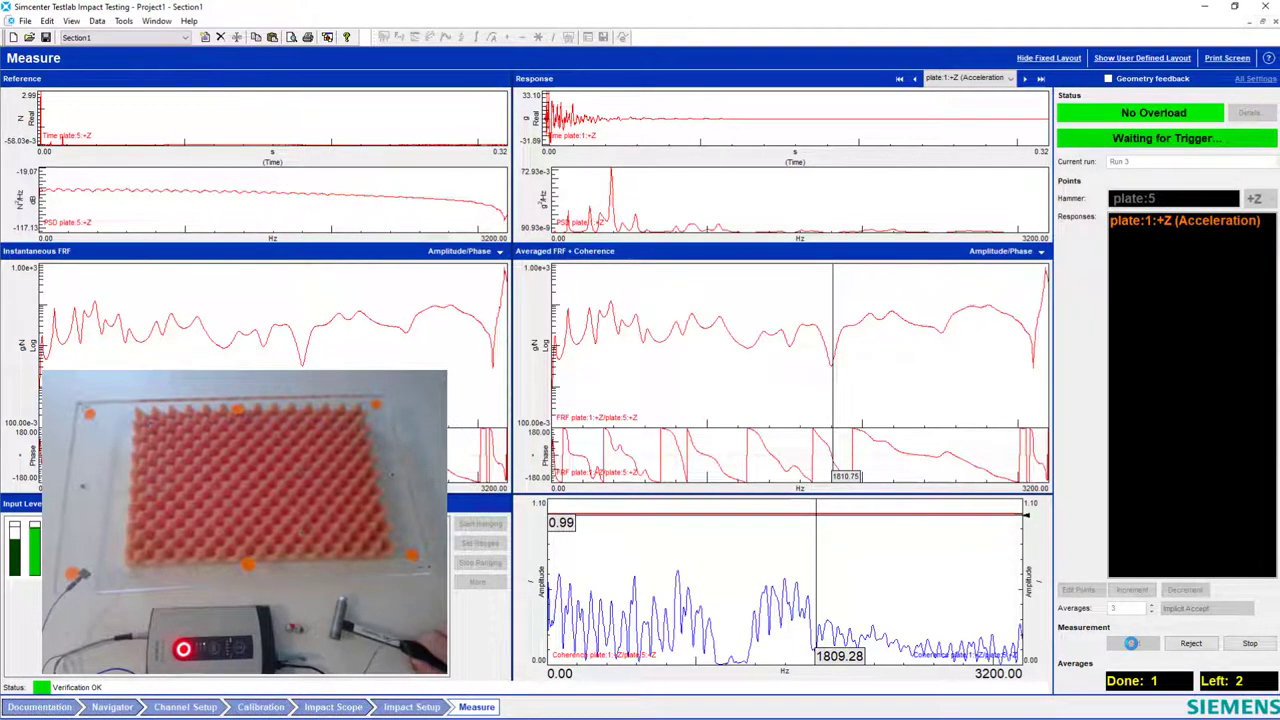
left_click(1250, 643)
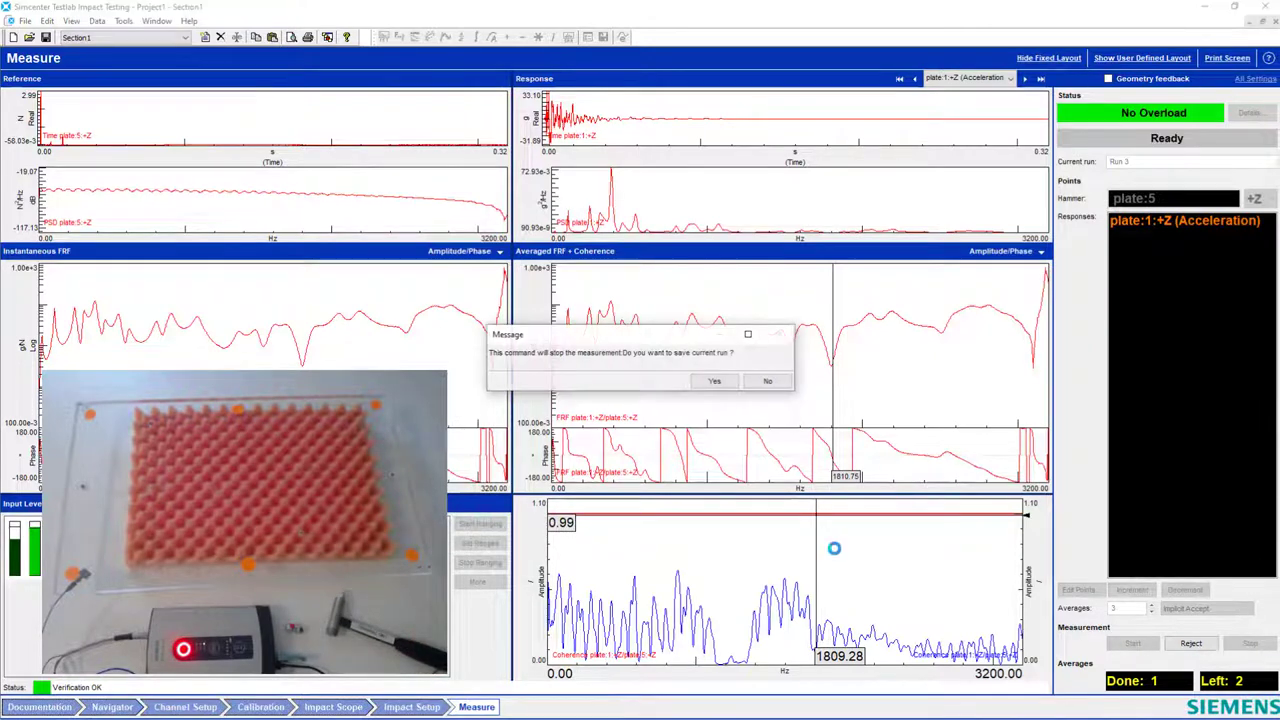
left_click(715, 382)
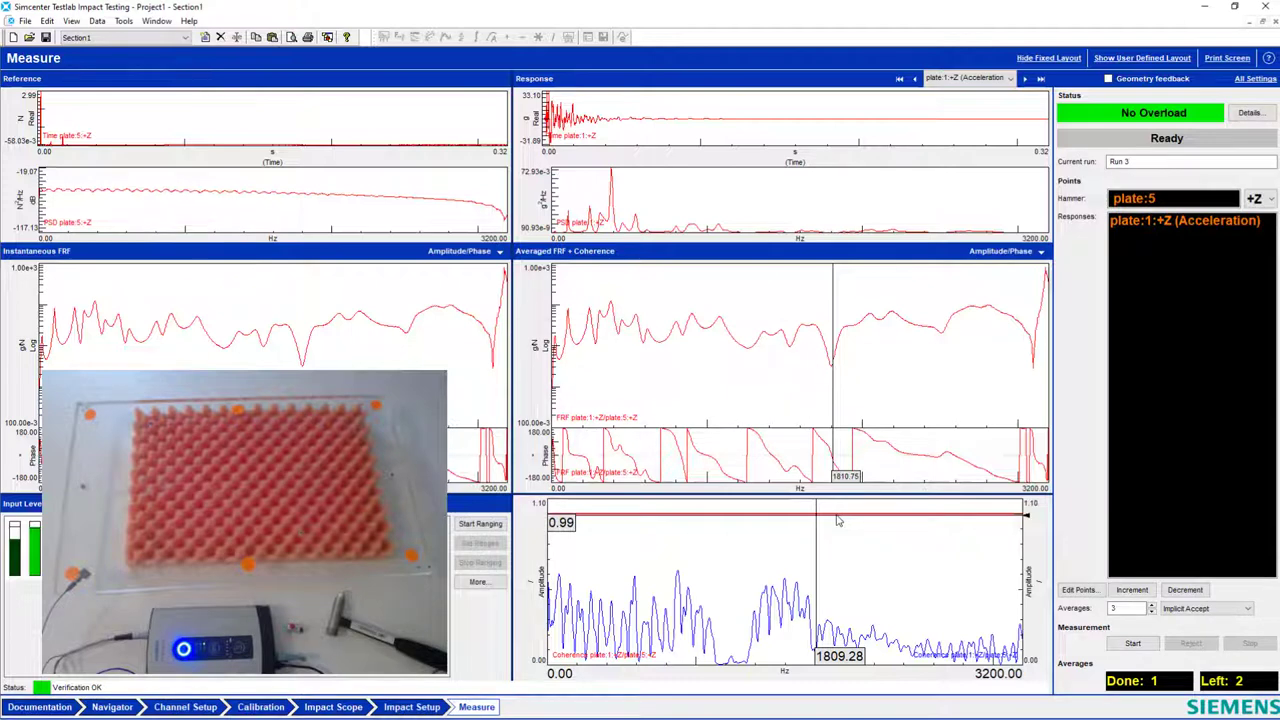
left_click_drag(835, 520, 838, 520)
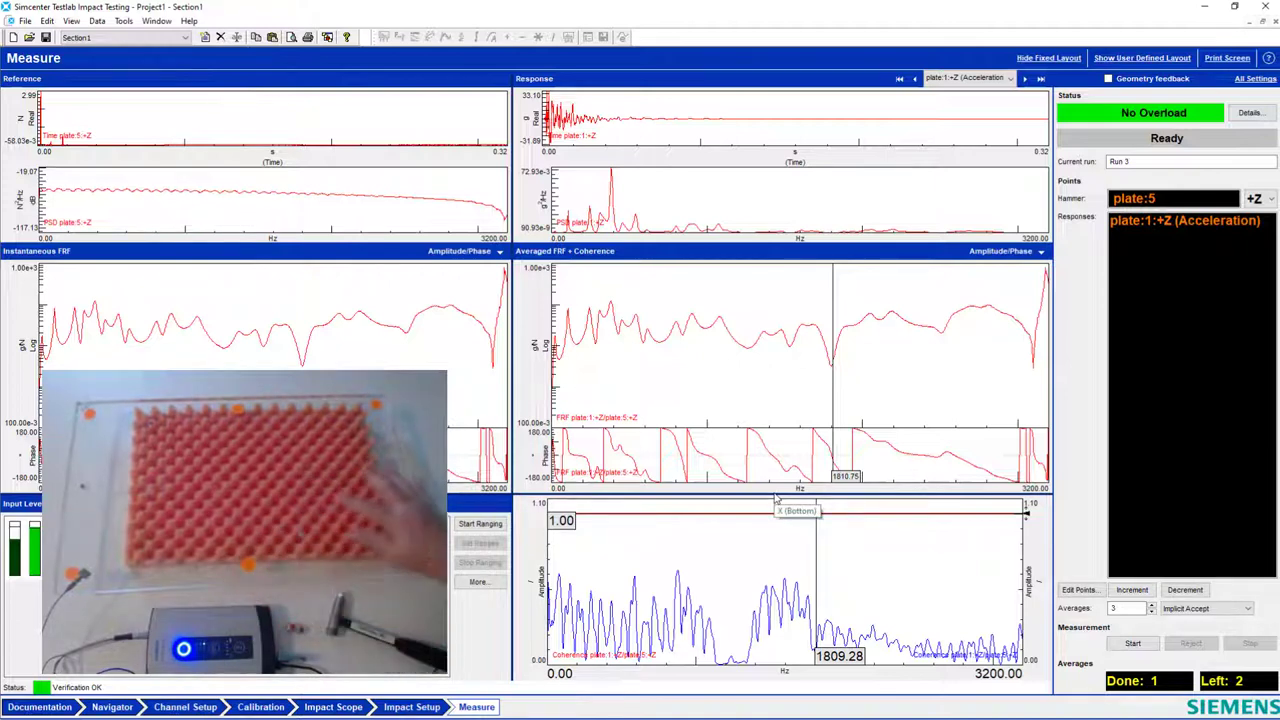
- Enable the Geometry add-in and open the Geometry worksheet
left_click(121, 21)
left_click(132, 35)
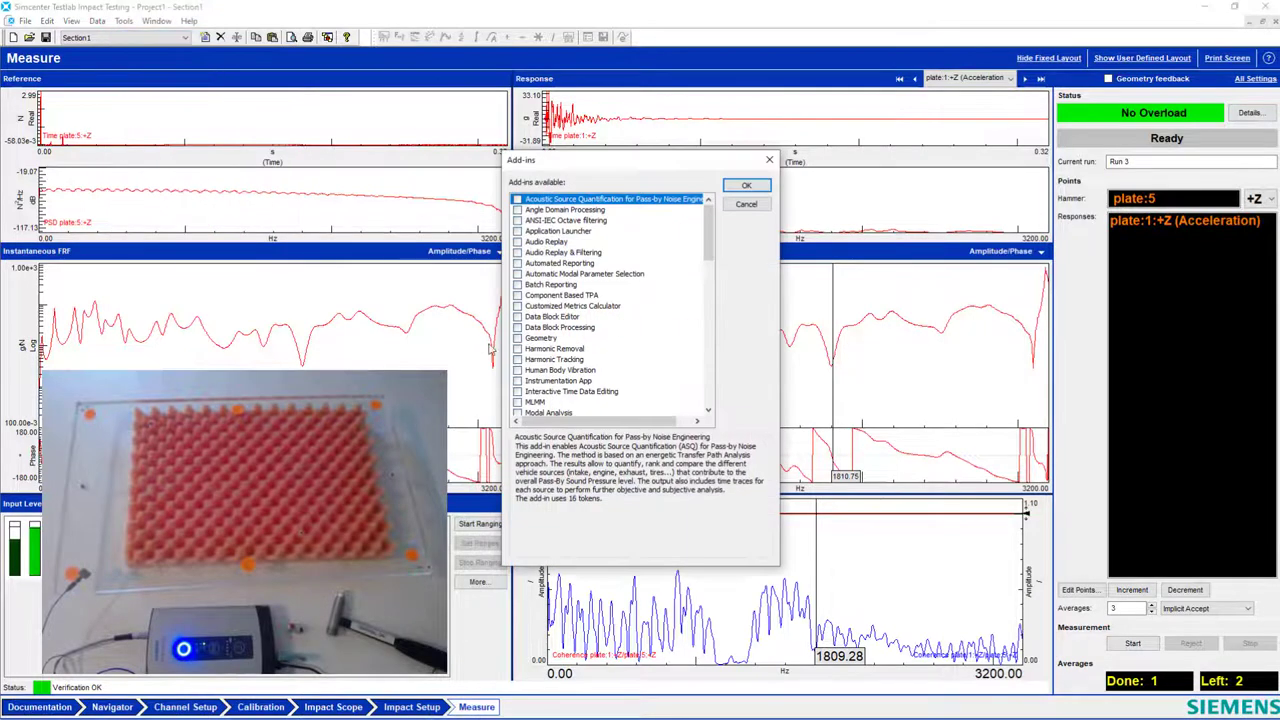
left_click(518, 338)
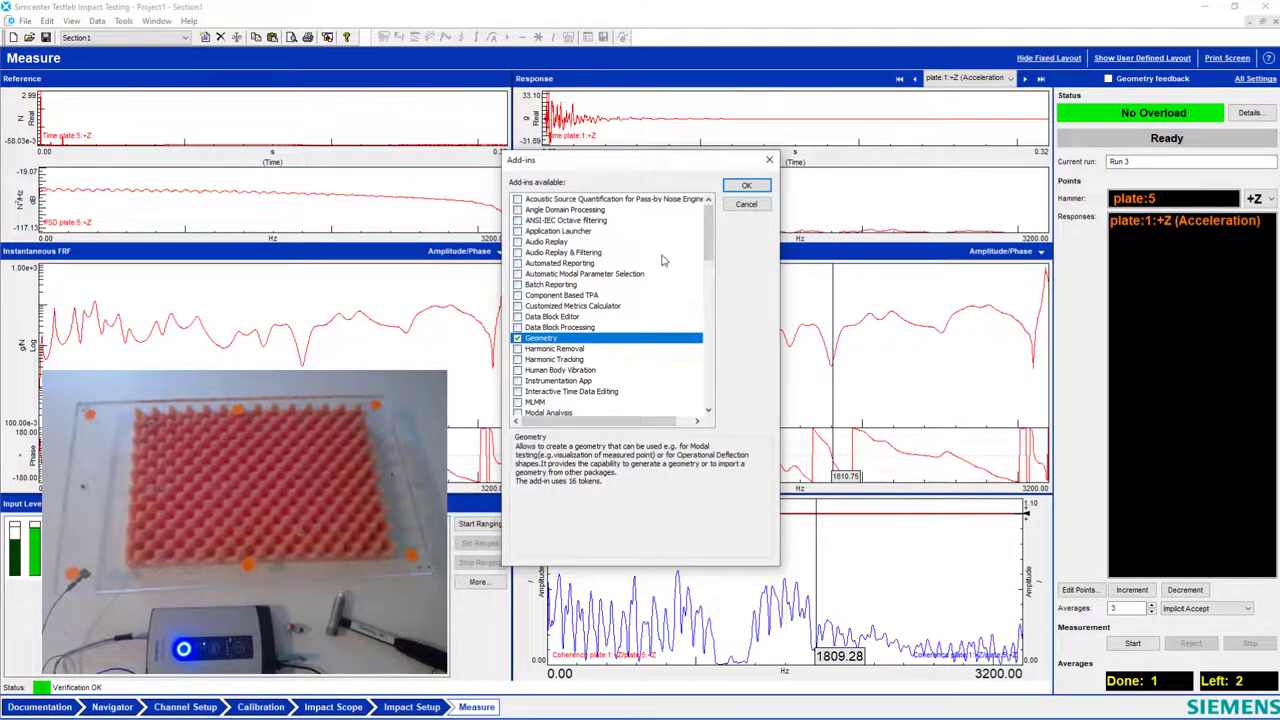
left_click(746, 186)
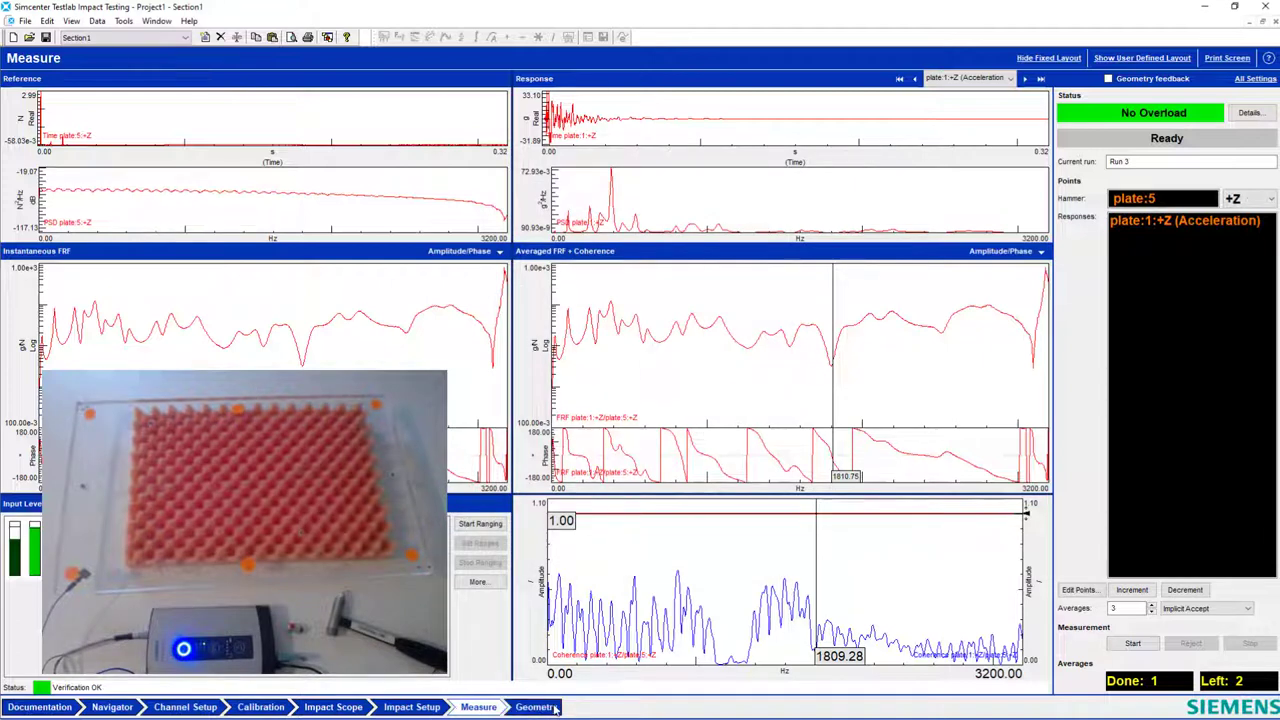
left_click(536, 707)
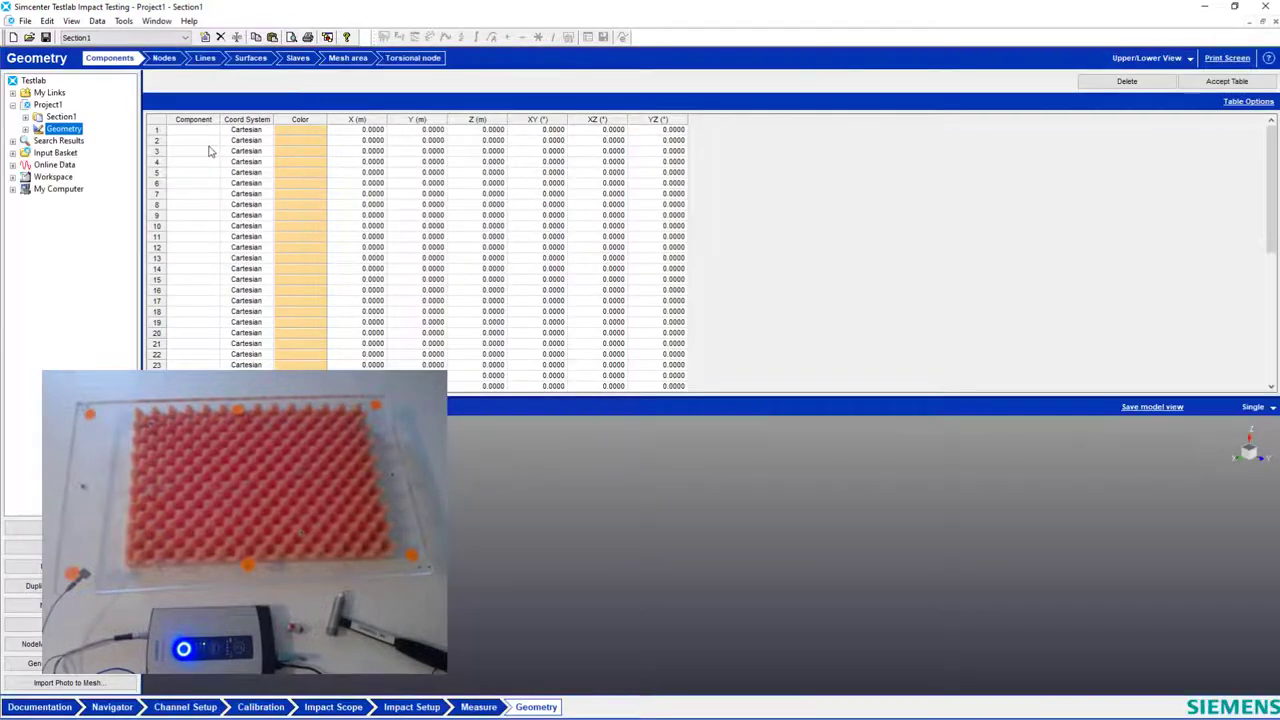
- Add a component named plate in the first row of the geometry components table
left_click(205, 131)
type("plate")
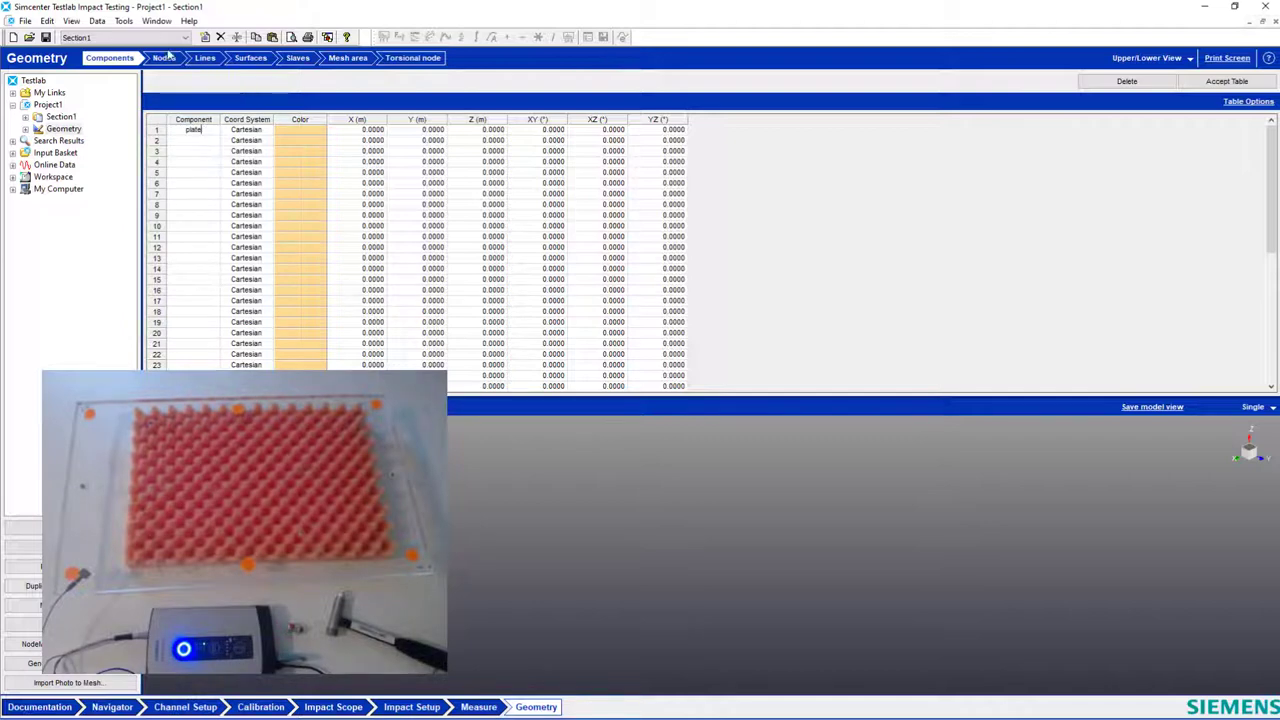
left_click(165, 58)
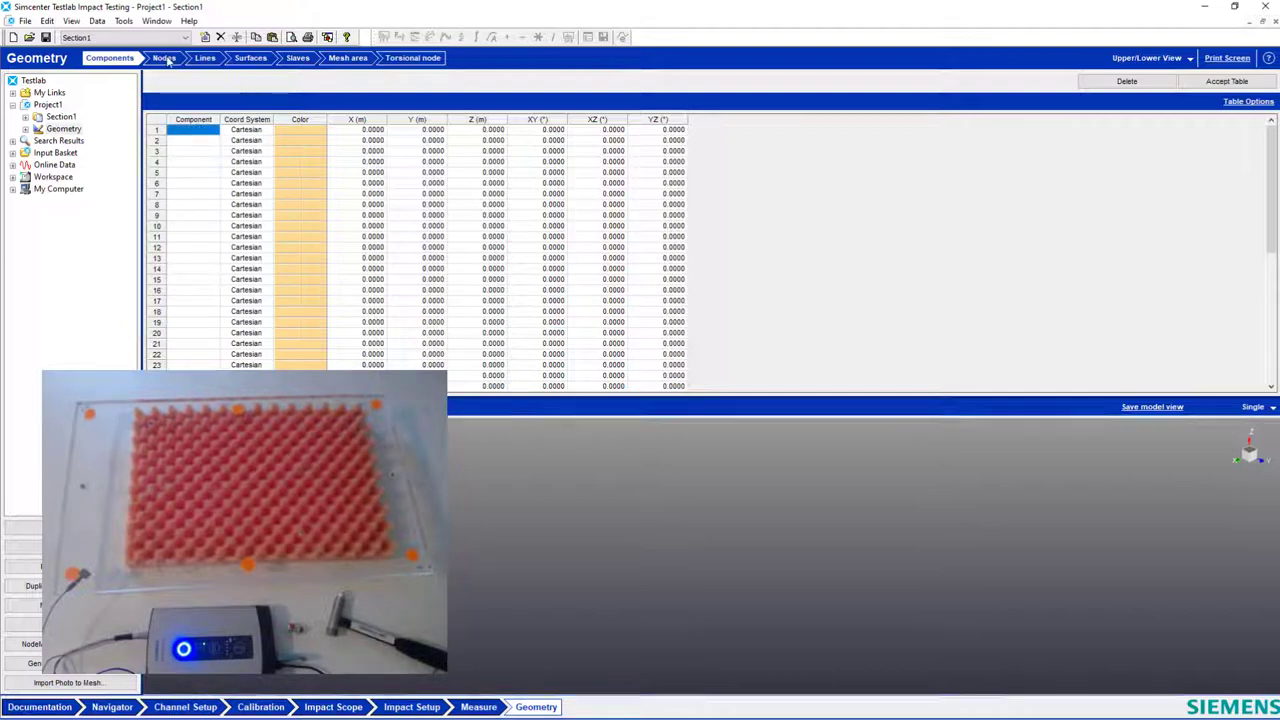
left_click(122, 57)
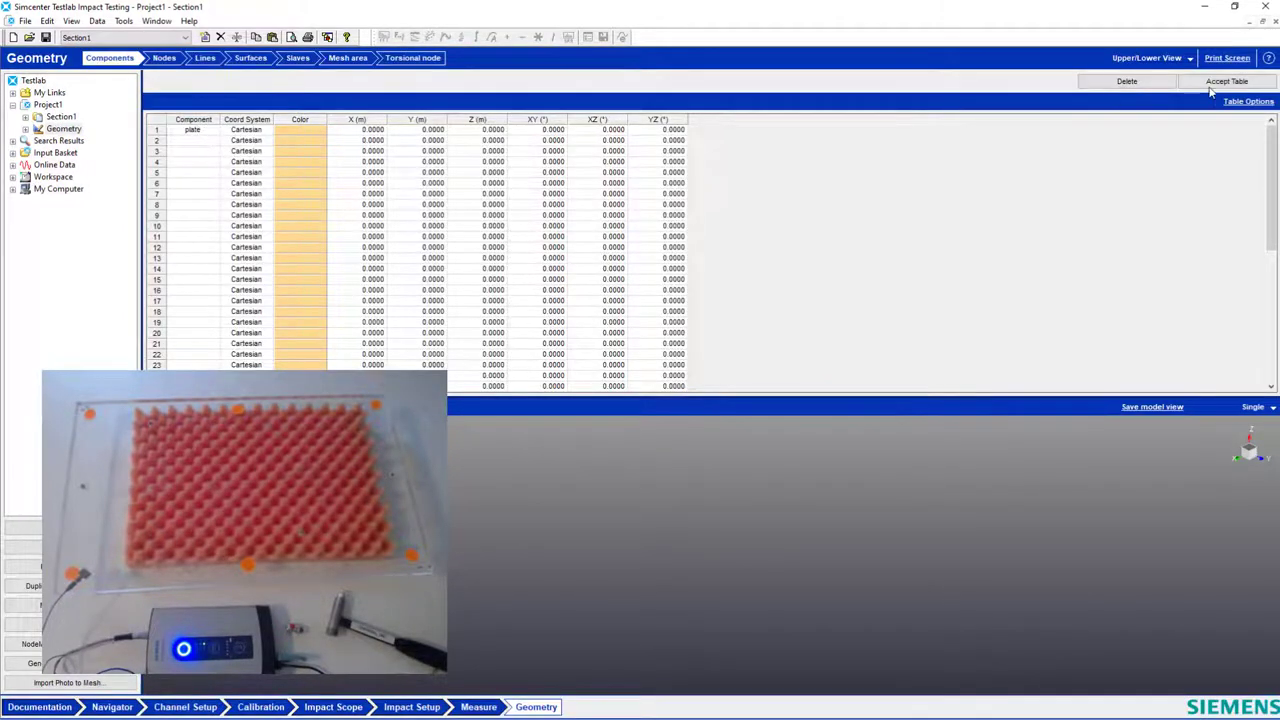
- Name the first six nodes of the plate component 1 to 6
left_click(166, 58)
left_click(262, 136)
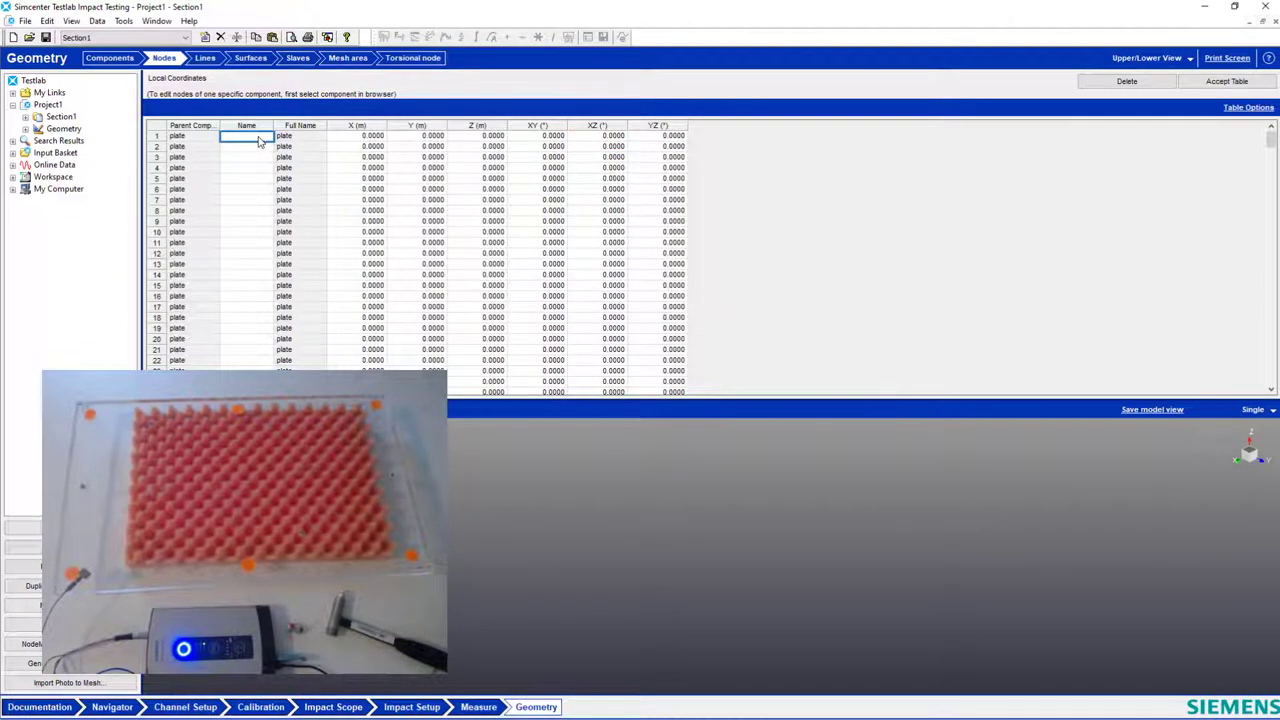
type("1")
left_click(247, 147)
type("2")
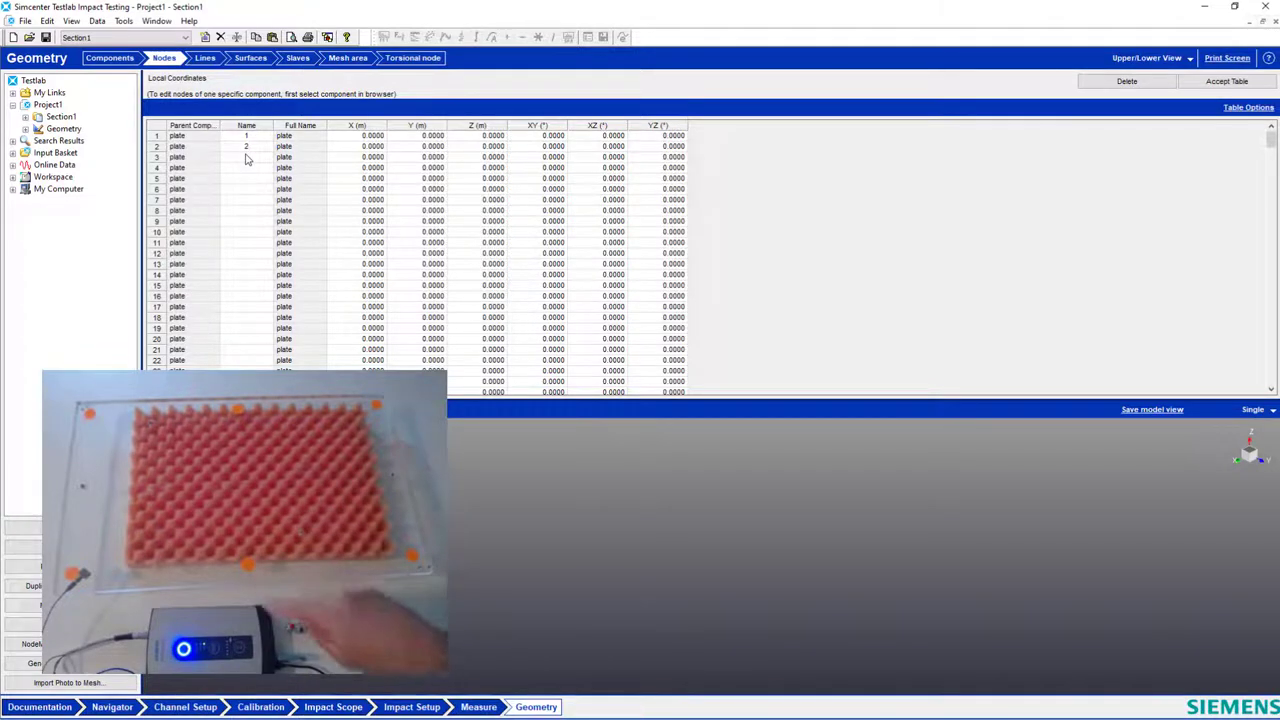
left_click(247, 157)
type("3")
left_click(247, 168)
type("4")
left_click(246, 178)
type("5")
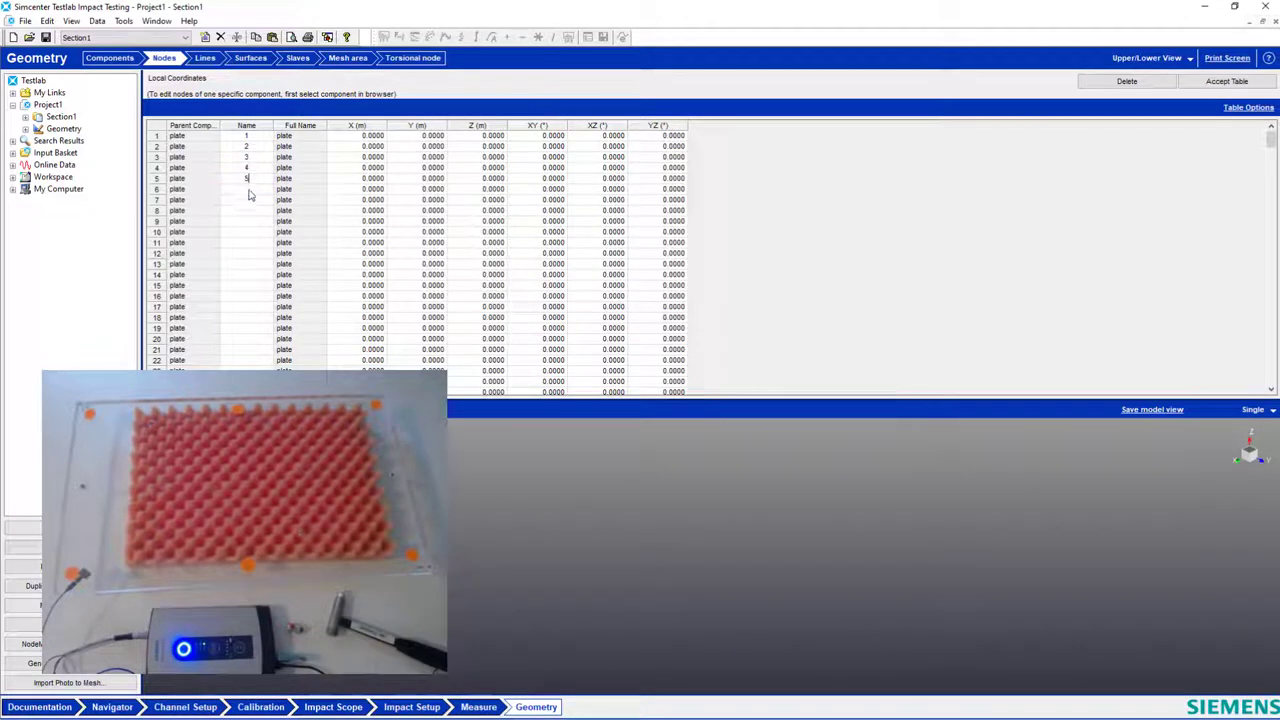
left_click(248, 190)
type("6")
- Set the X coordinates to 1 m for nodes 3 and 4 and 2 m for nodes 5 and 6
left_click(373, 137)
left_click(372, 157)
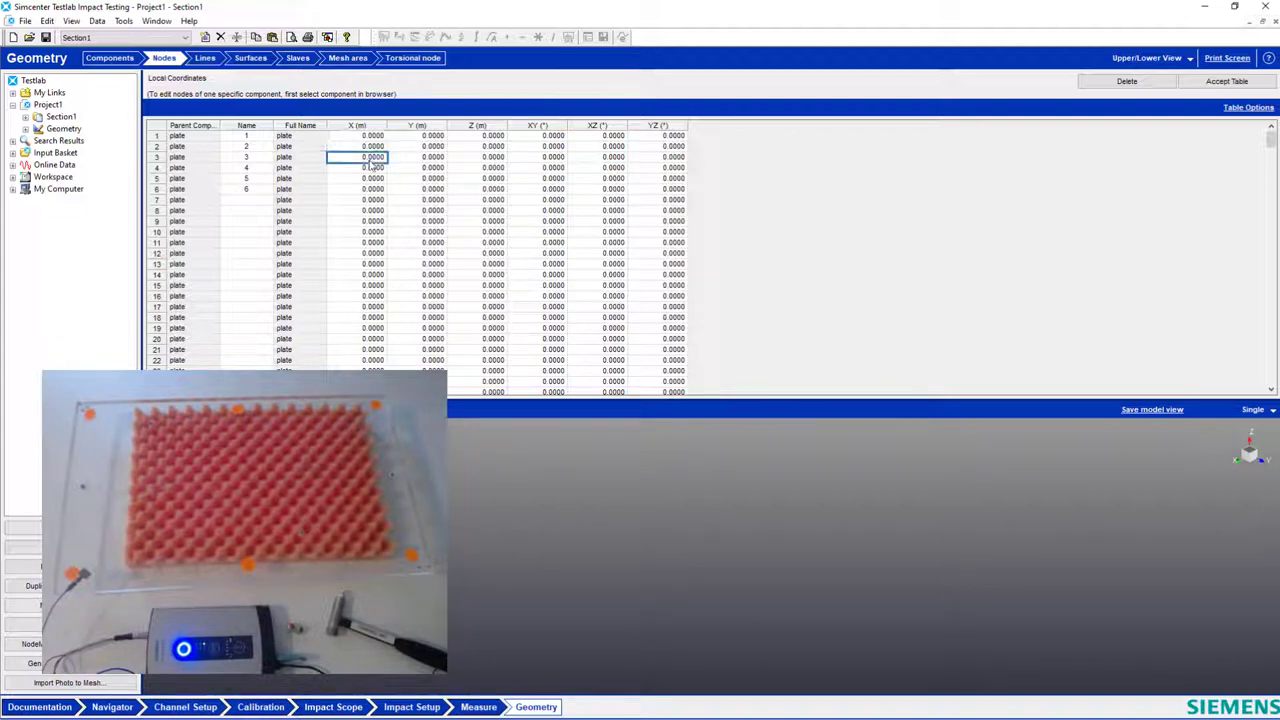
type("1")
left_click(367, 168)
type("1")
left_click(365, 179)
type("2")
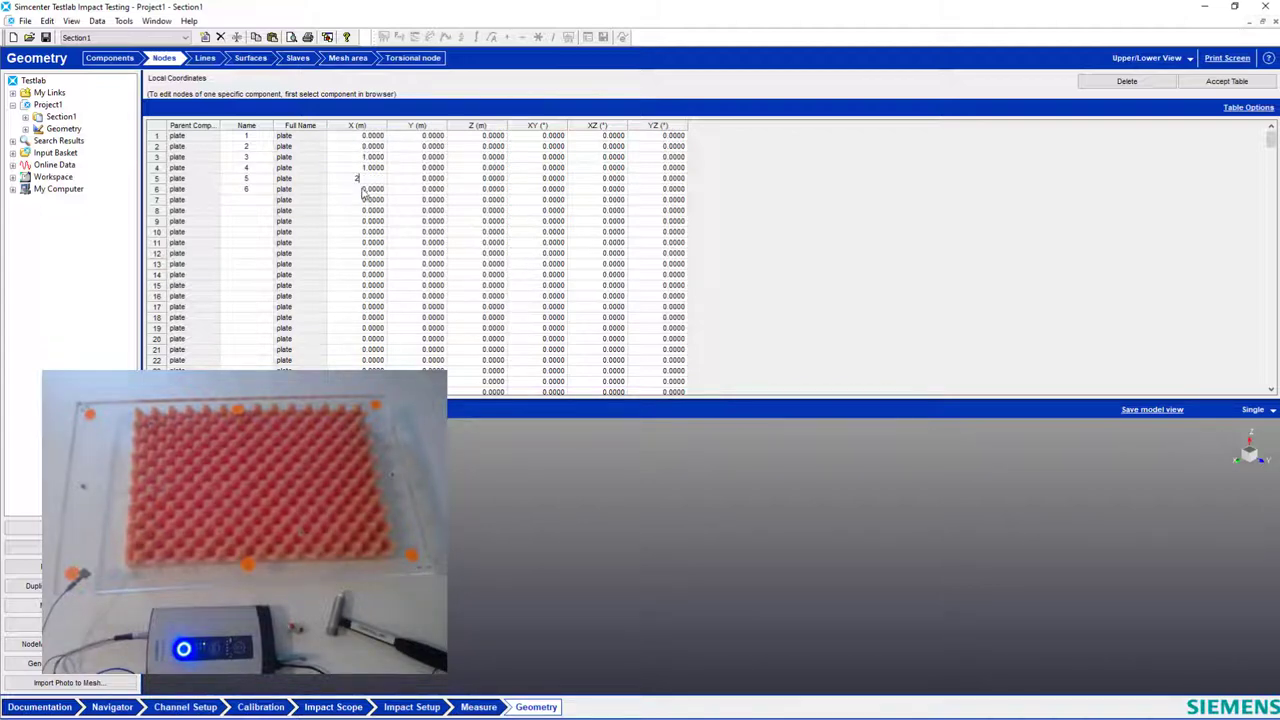
left_click(365, 189)
type("2")
- Set the Y coordinates of nodes 2, 4 and 6 to 1 m and accept the node table
left_click(432, 147)
type("1")
left_click(432, 168)
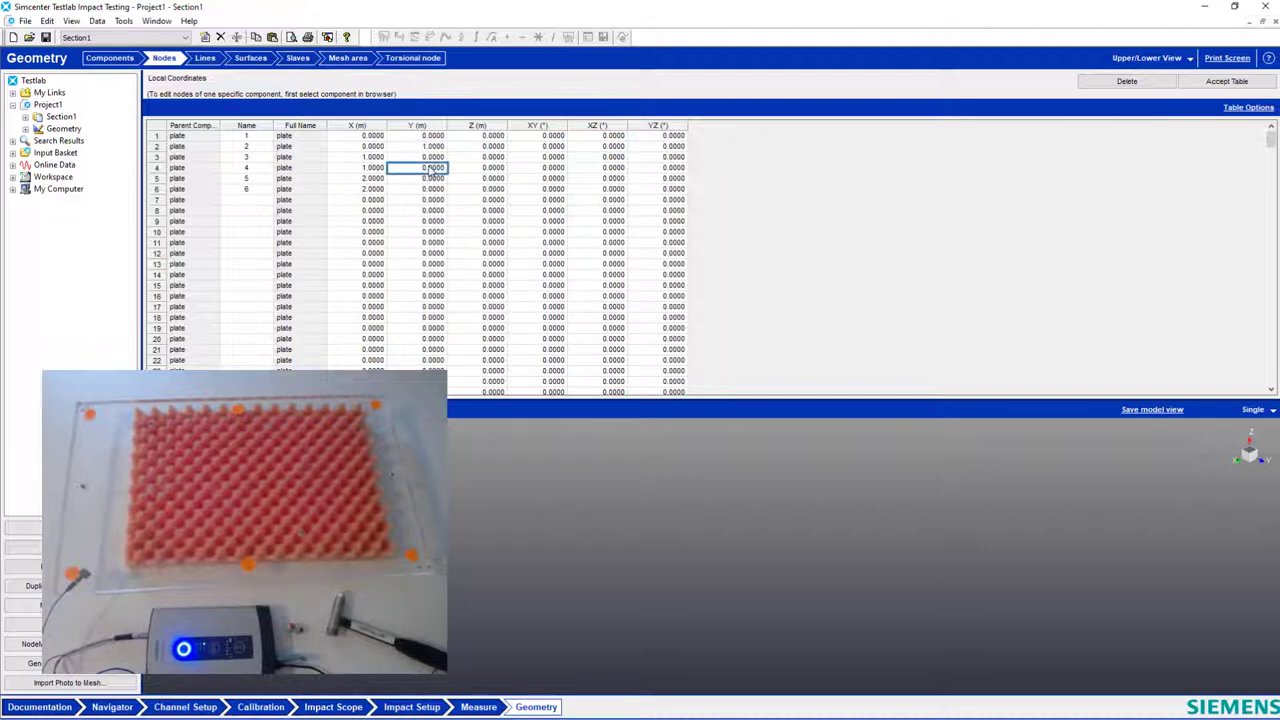
type("1")
left_click(432, 189)
type("1")
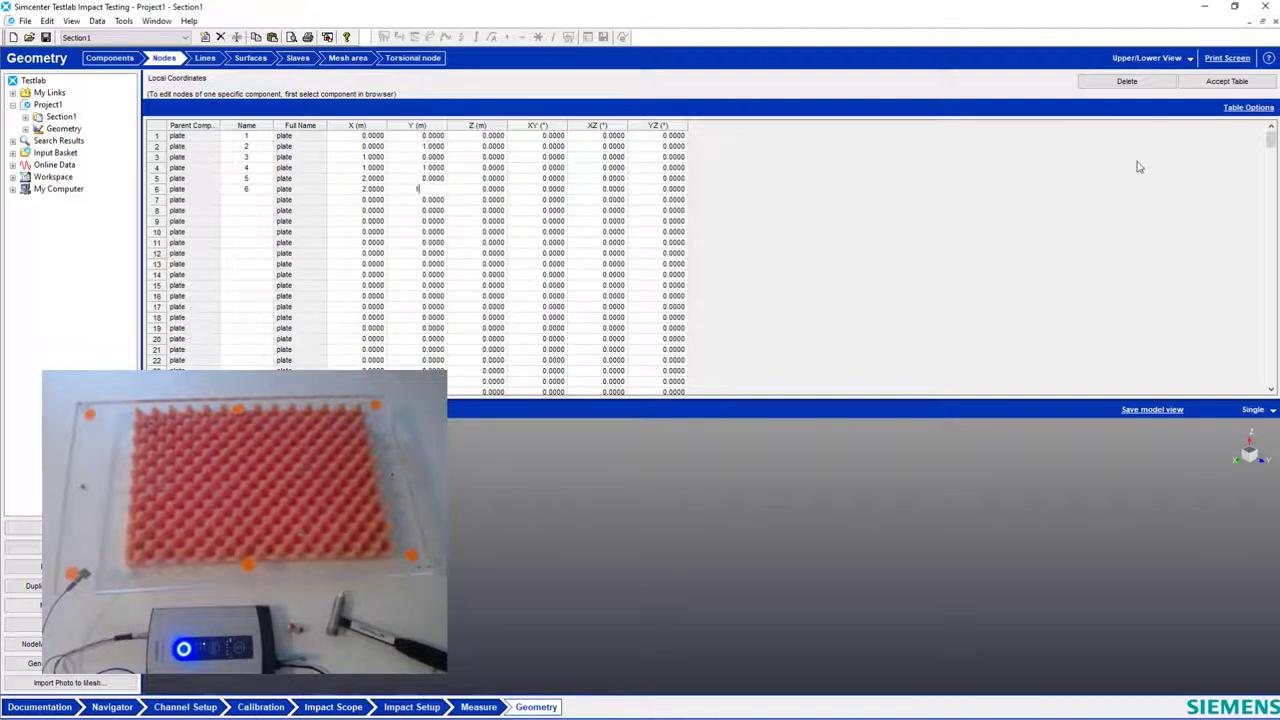
left_click(1222, 85)
- Fit the plate model in the geometry display, show the node names, and enlarge the display area
right_click(720, 457)
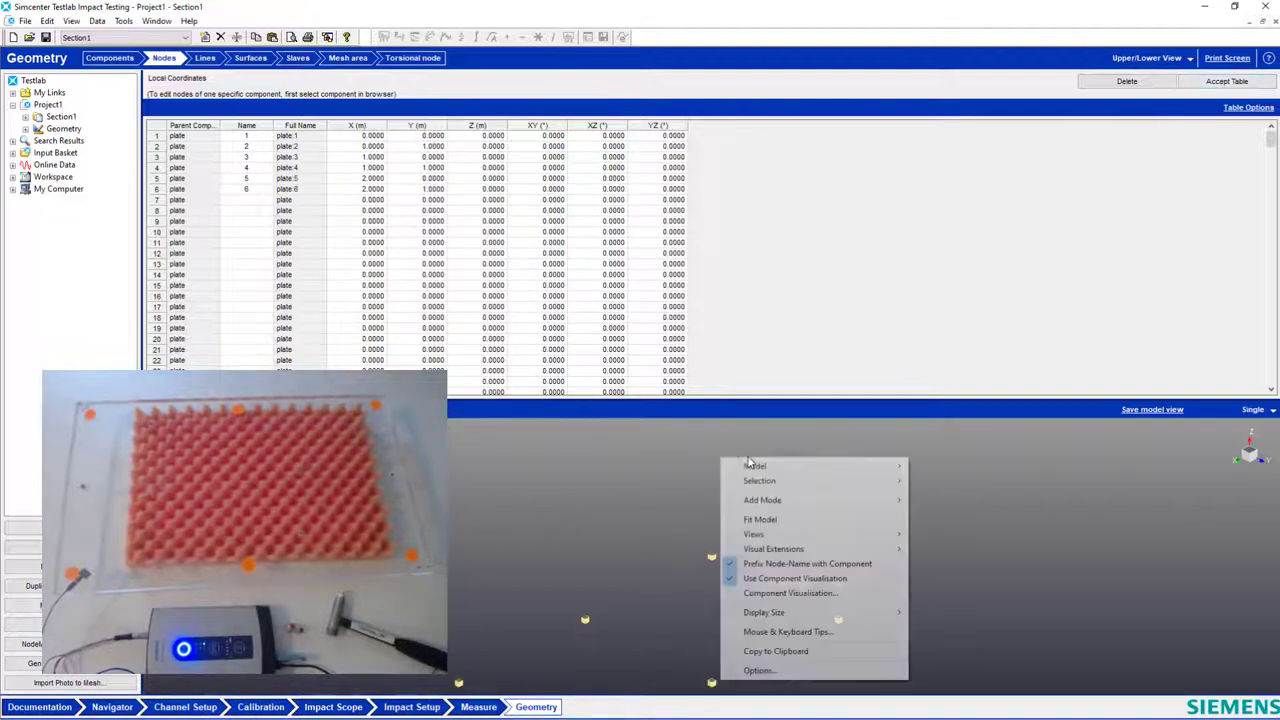
left_click(815, 522)
right_click(899, 483)
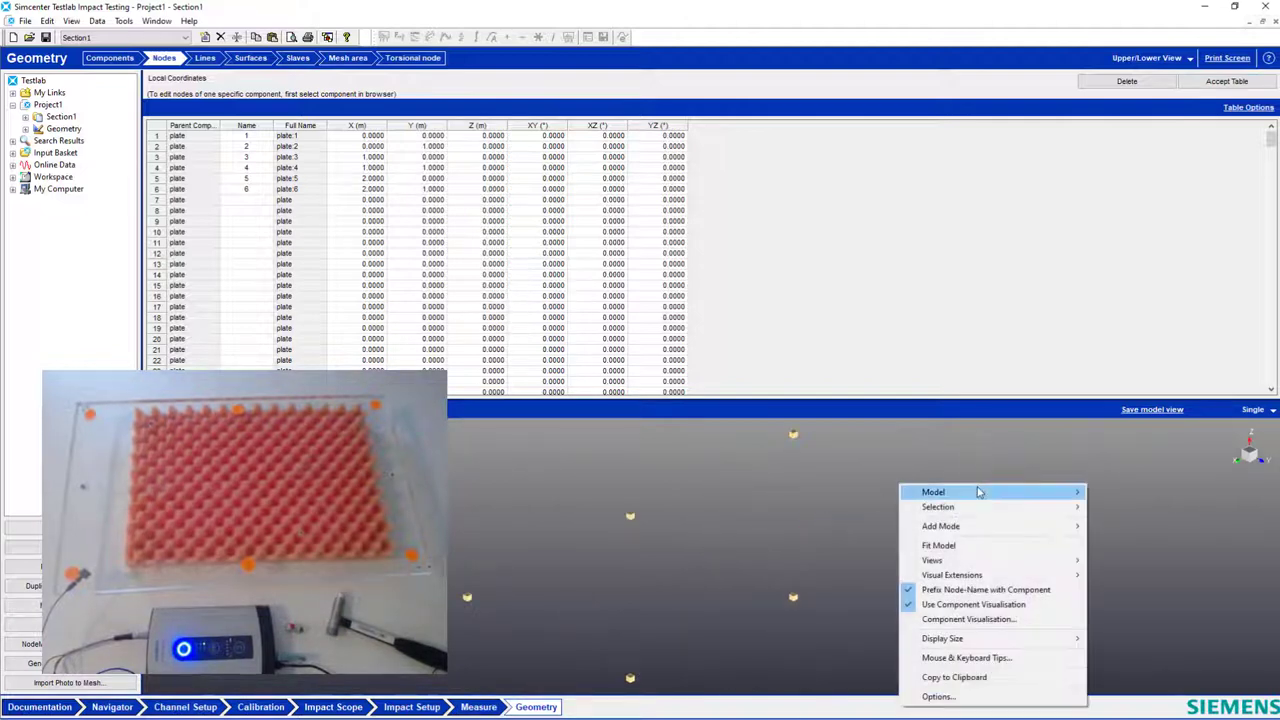
mouse_move(977, 491)
mouse_move(1117, 494)
left_click(1030, 504)
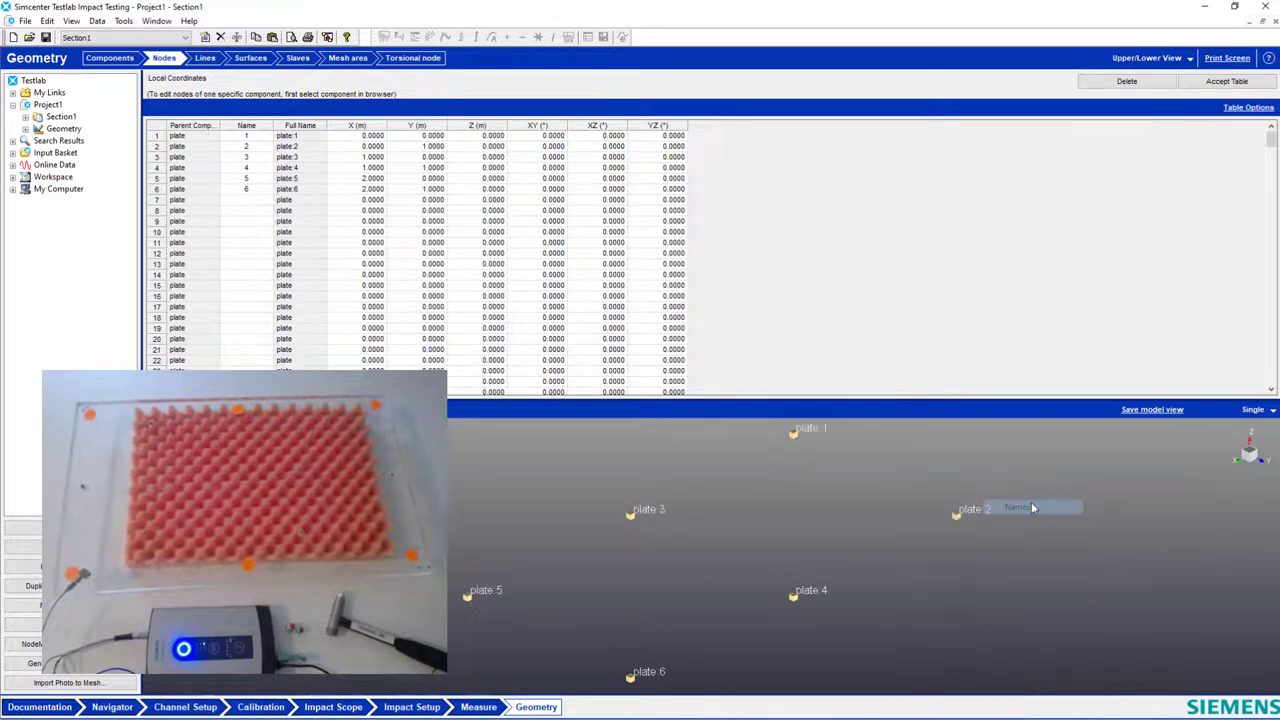
left_click_drag(824, 400, 813, 201)
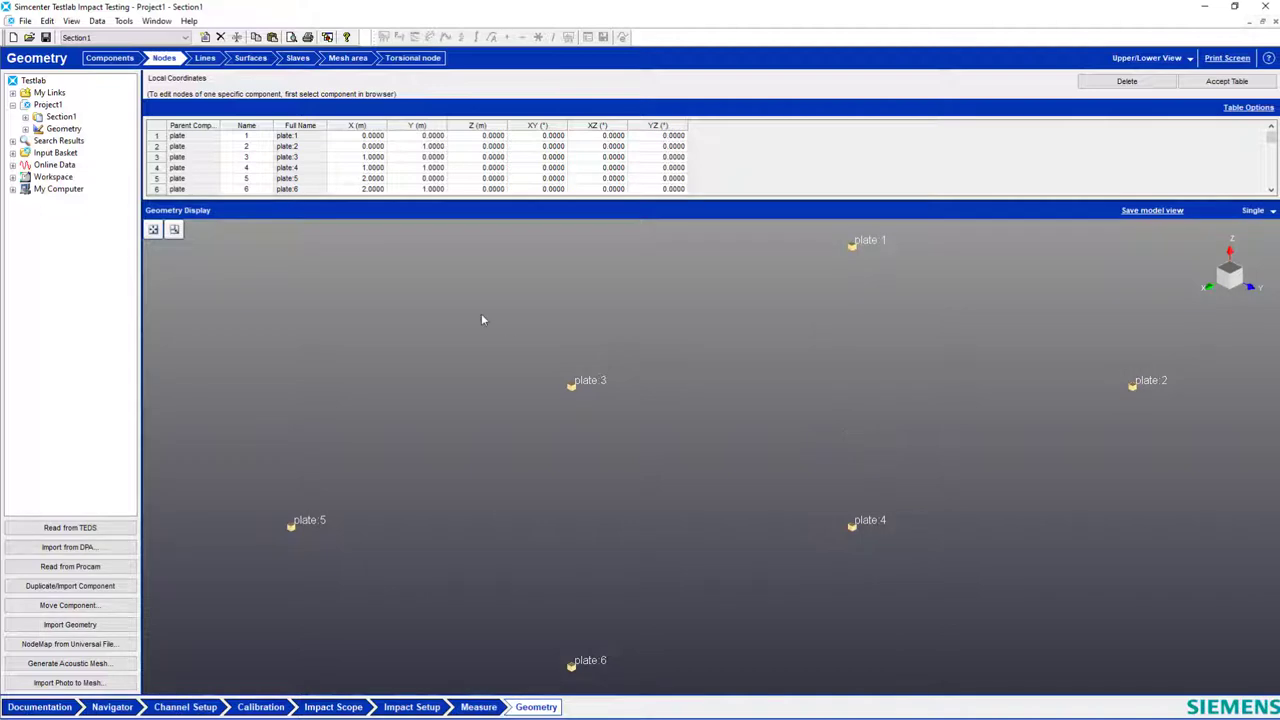
- Connect the plate nodes with lines 1-2, 2-4, 4-3, 3-5, 5-6, 6-4 and 3-1 in the enlarged geometry display
left_click(205, 58)
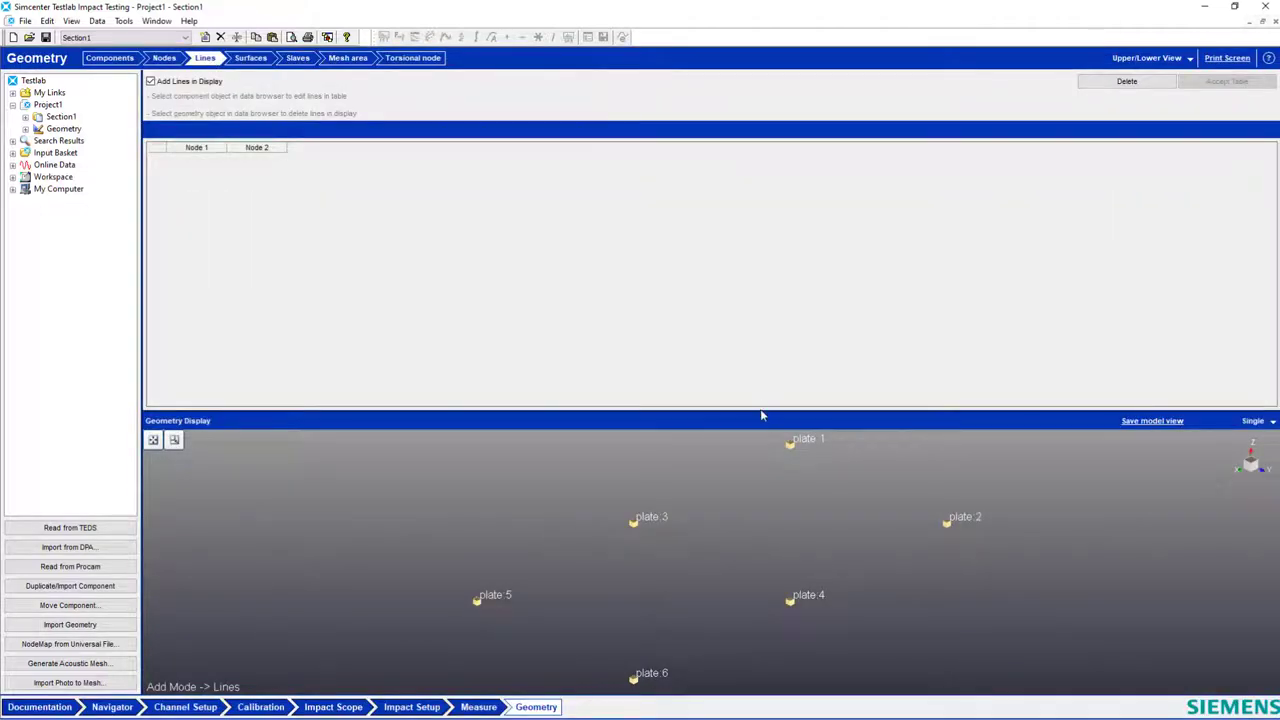
left_click_drag(761, 413, 765, 232)
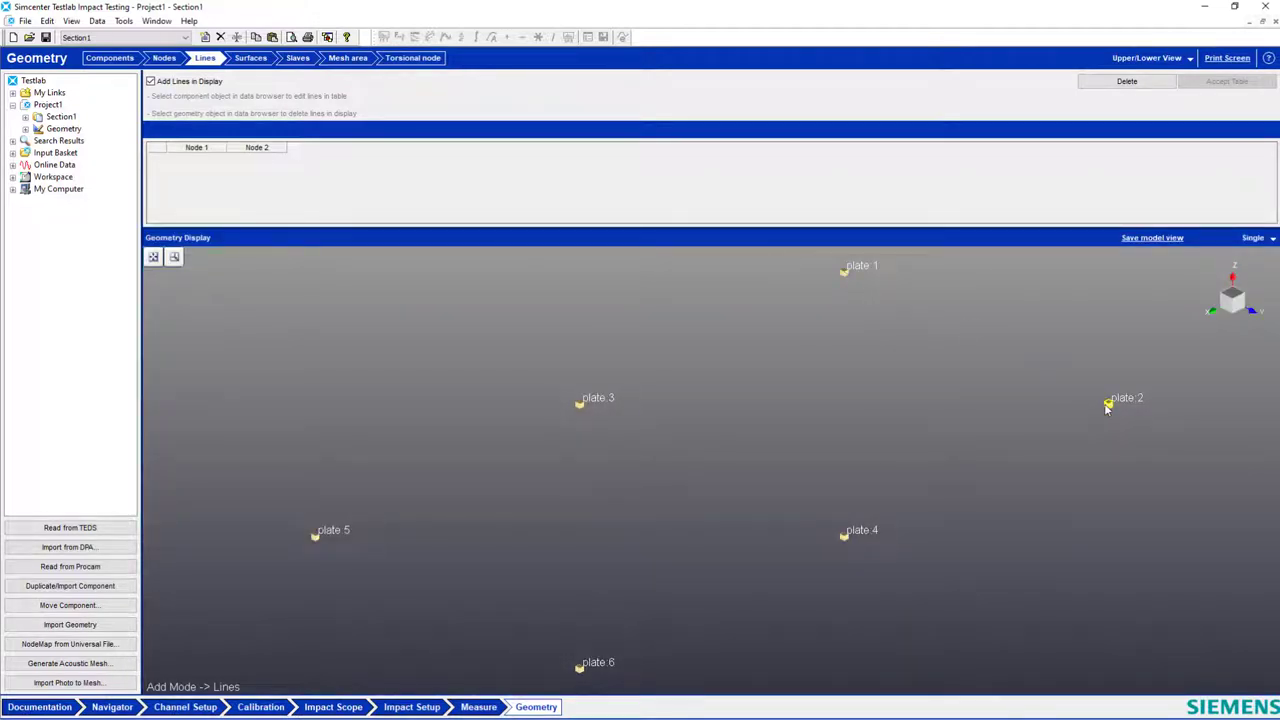
left_click_drag(1107, 407, 901, 511)
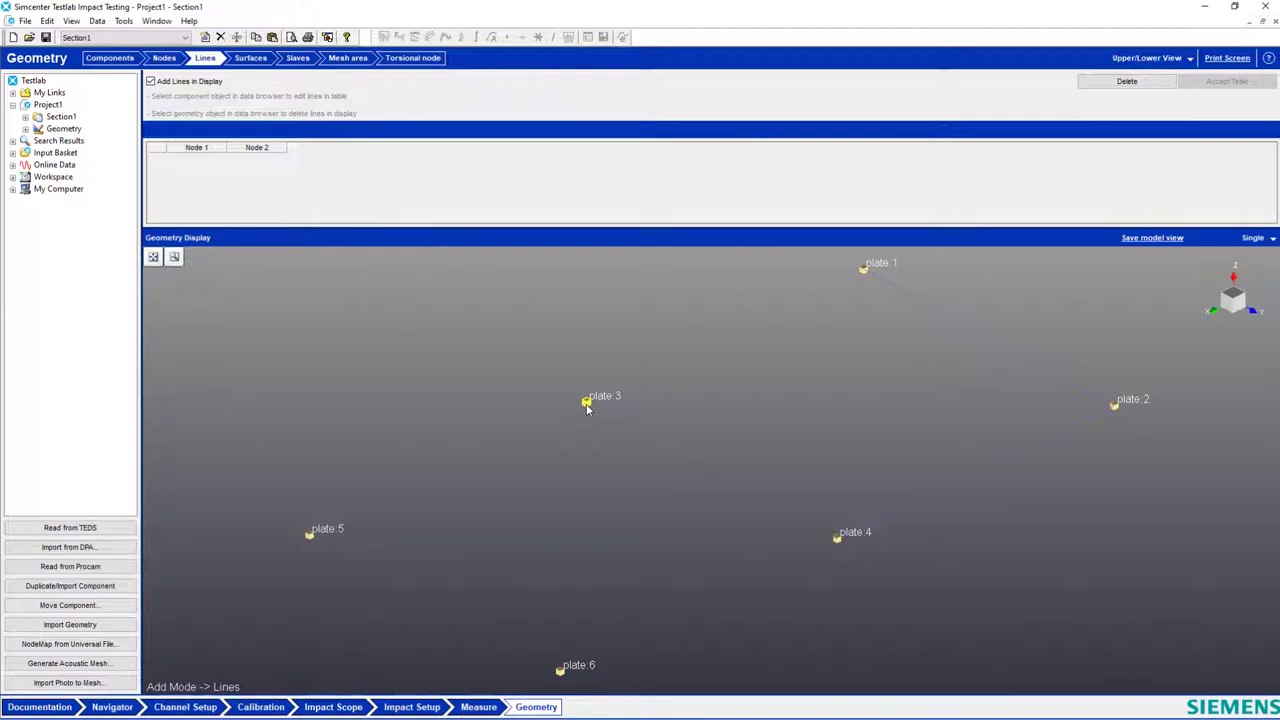
left_click(311, 536)
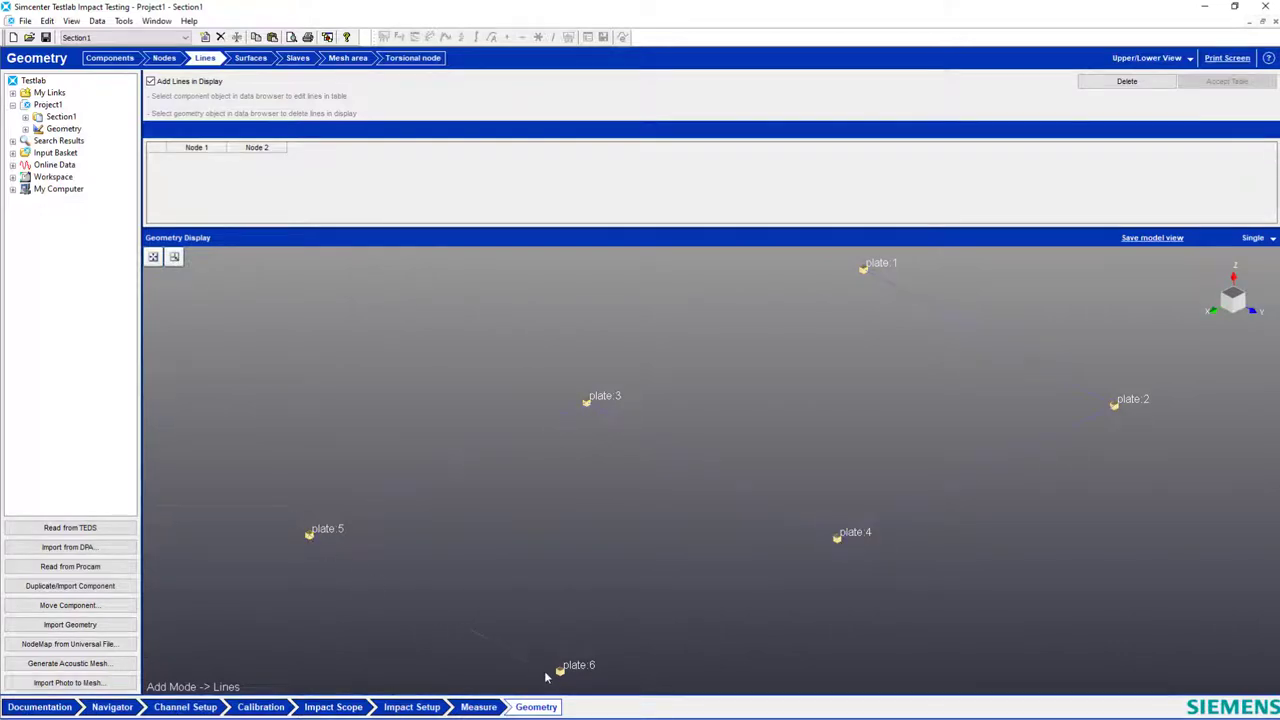
left_click(560, 668)
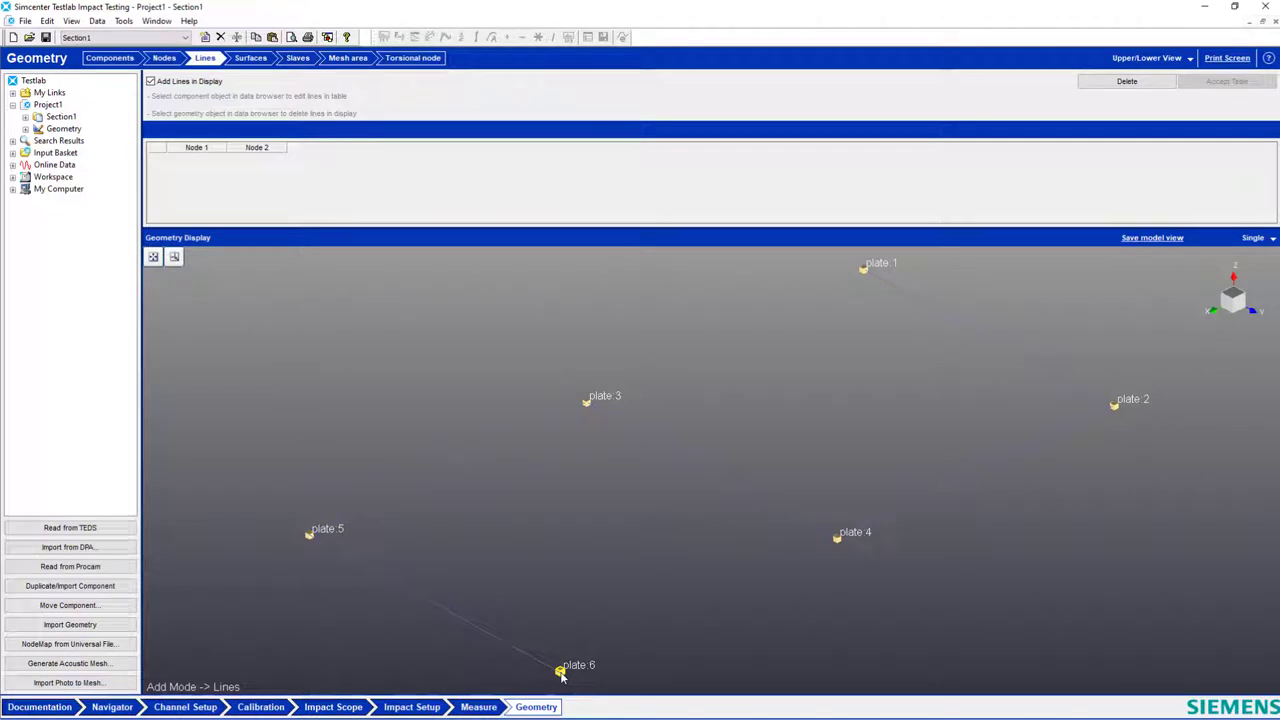
left_click(837, 540)
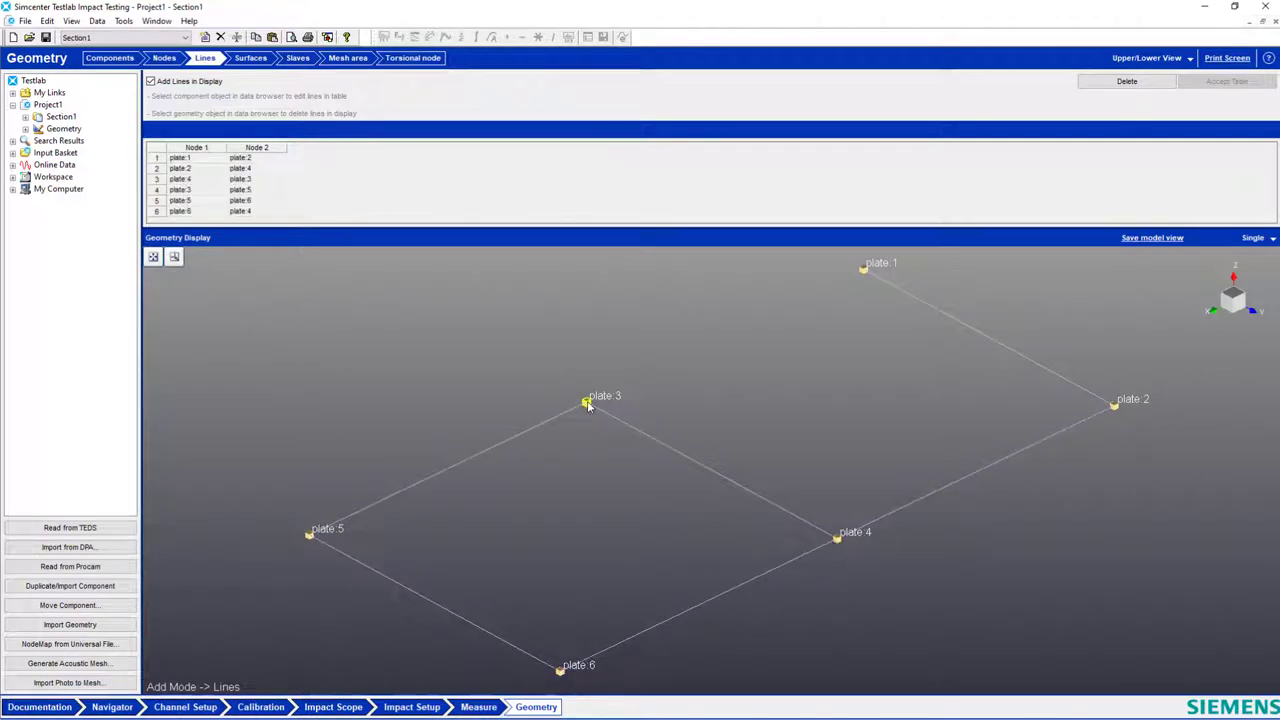
left_click(863, 269)
scroll(846, 369, "down", 2)
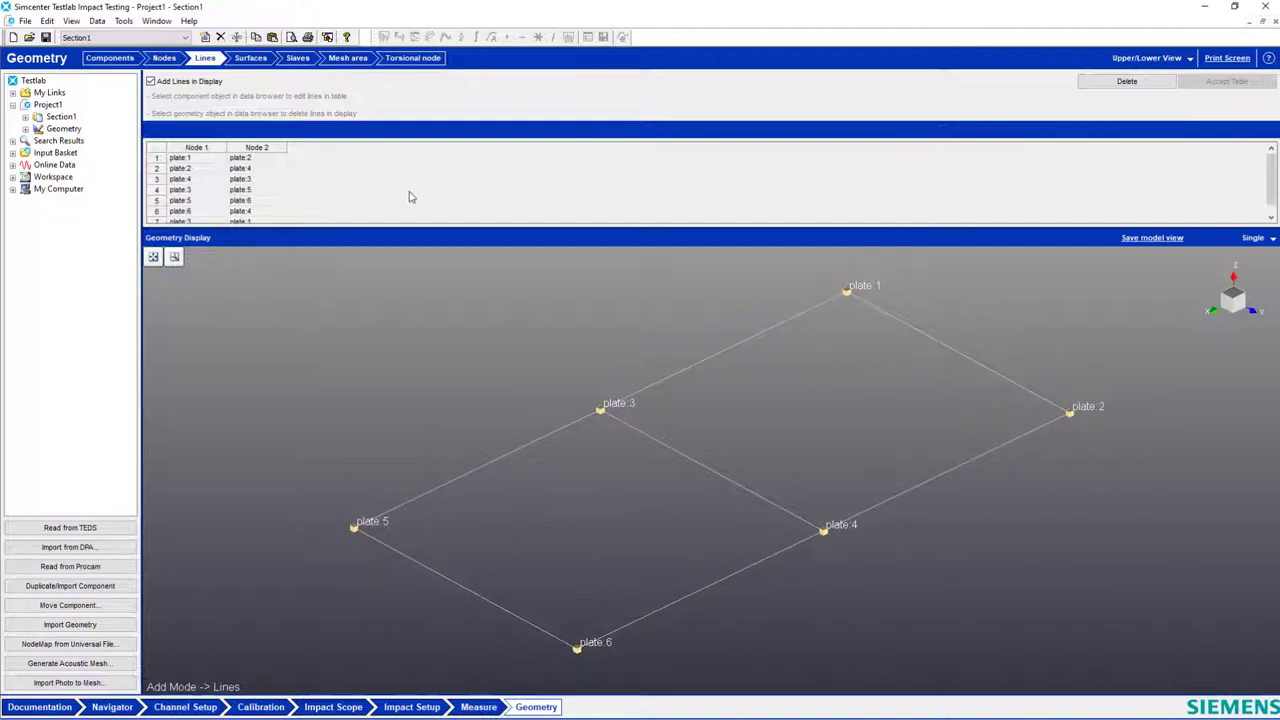
- Add the Animation sheet to the visible sheets in the workbook configuration
left_click(124, 22)
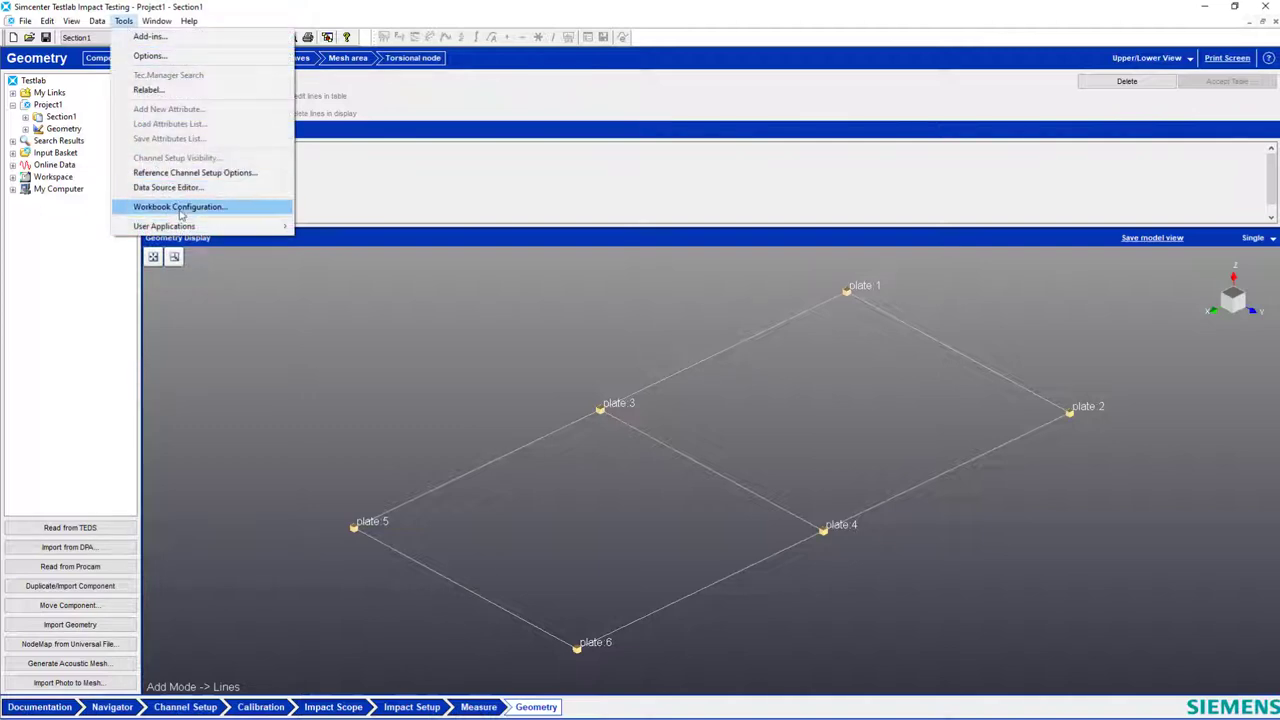
left_click(181, 208)
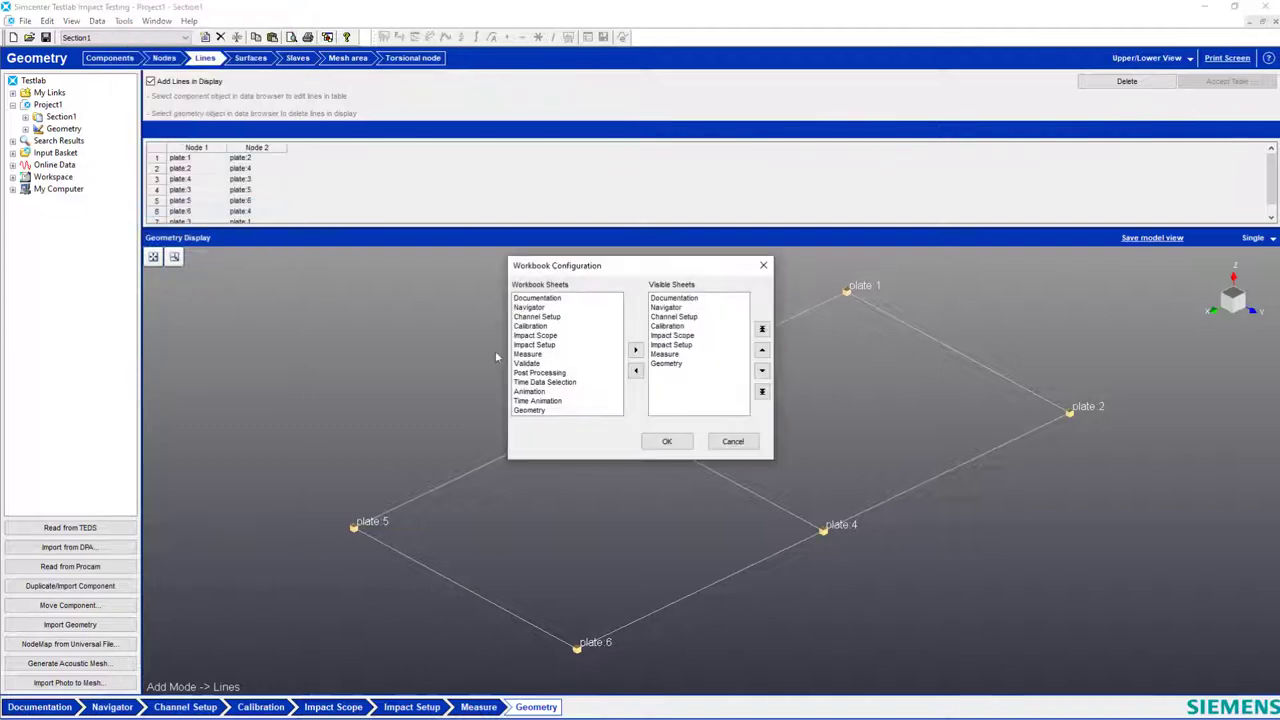
left_click(550, 392)
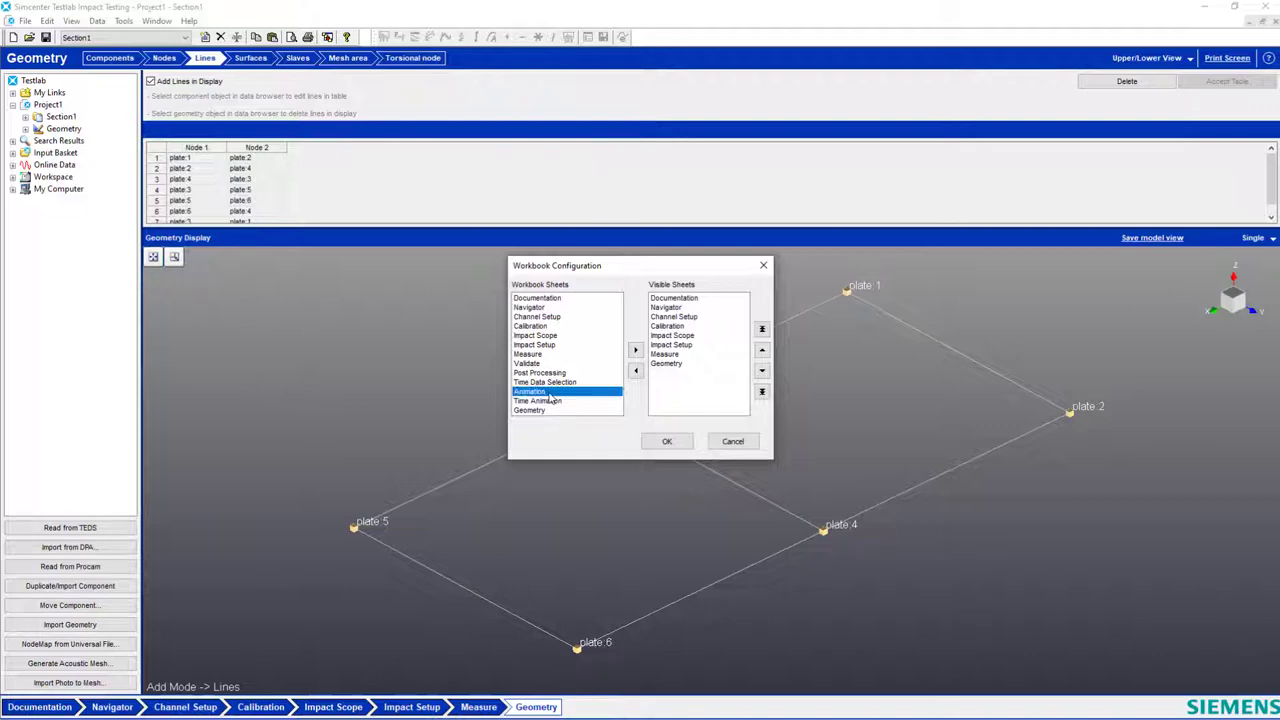
left_click(635, 350)
left_click(665, 441)
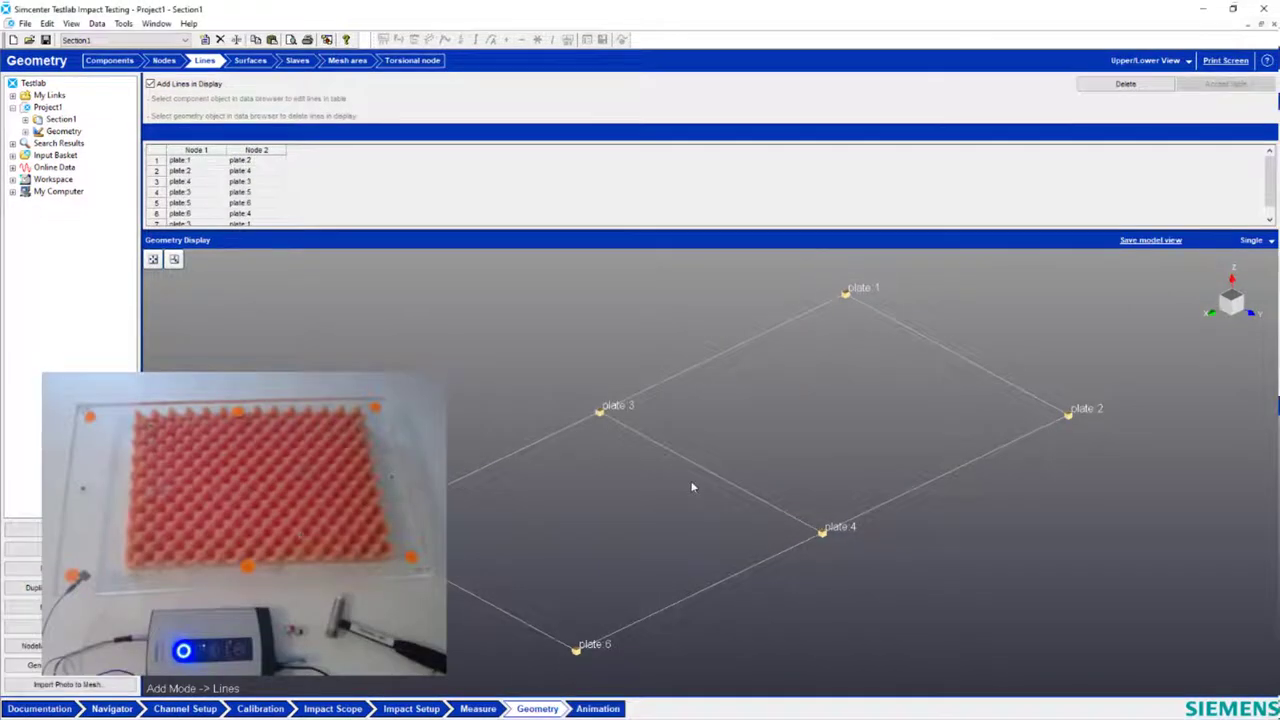
- Accept the default animation settings and animate the plate:1 FRF on the geometry around the 387 Hz peak, stopping playback at the end
left_click(597, 708)
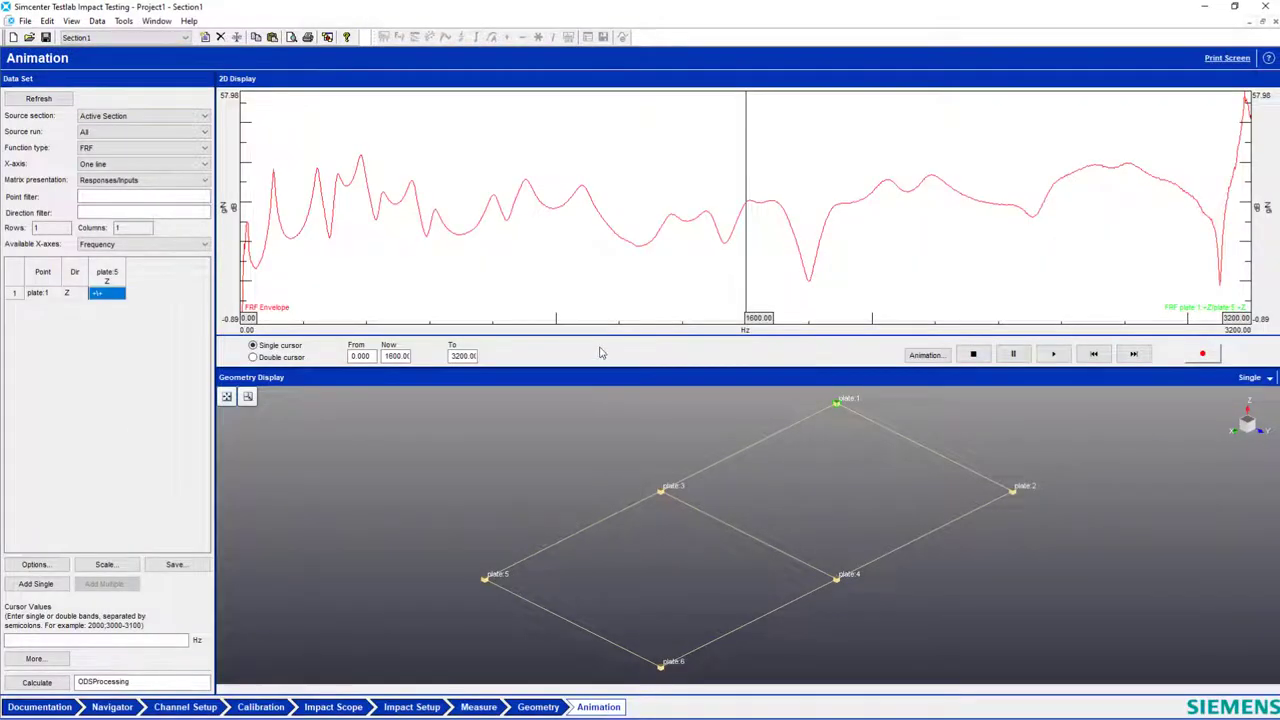
left_click(925, 355)
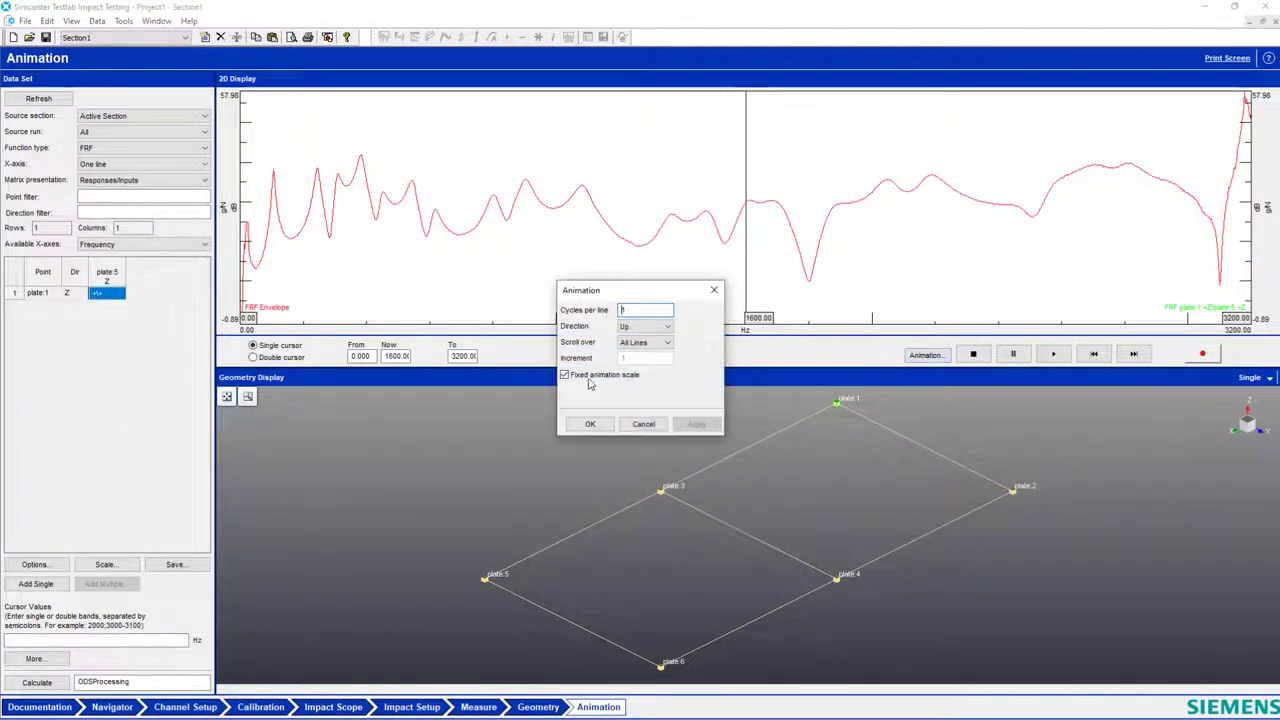
left_click(592, 424)
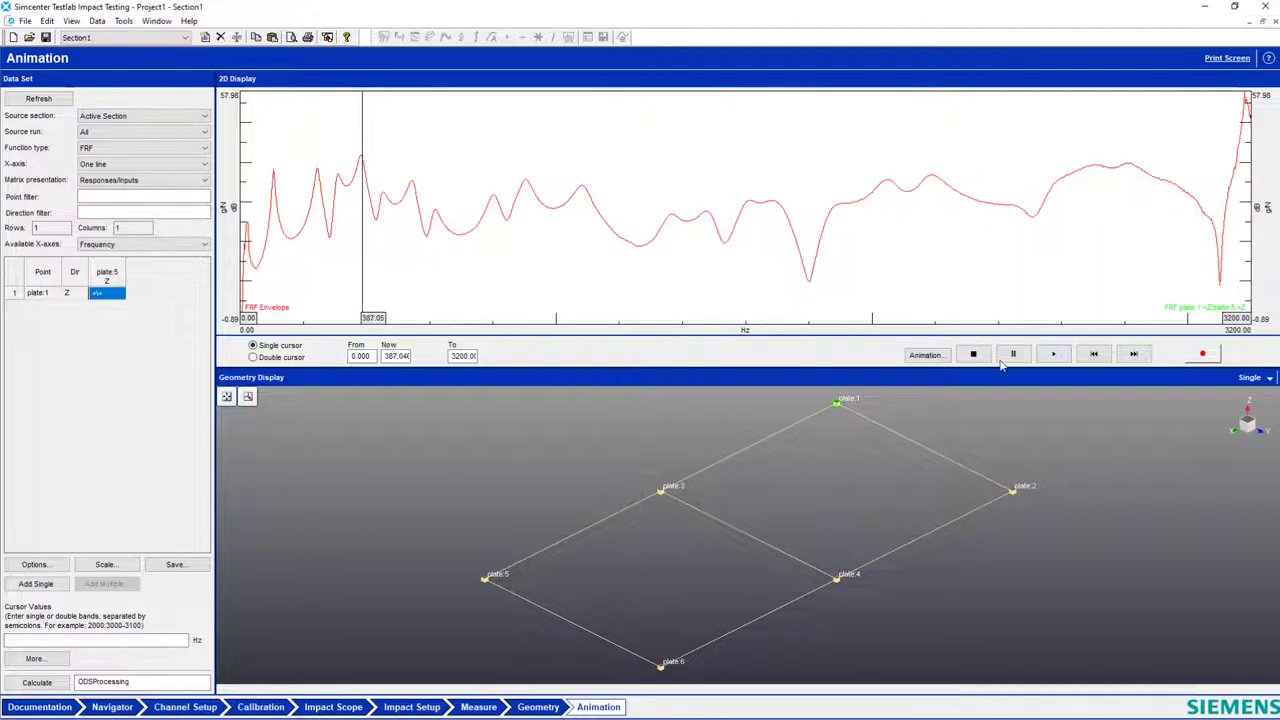
left_click(1053, 356)
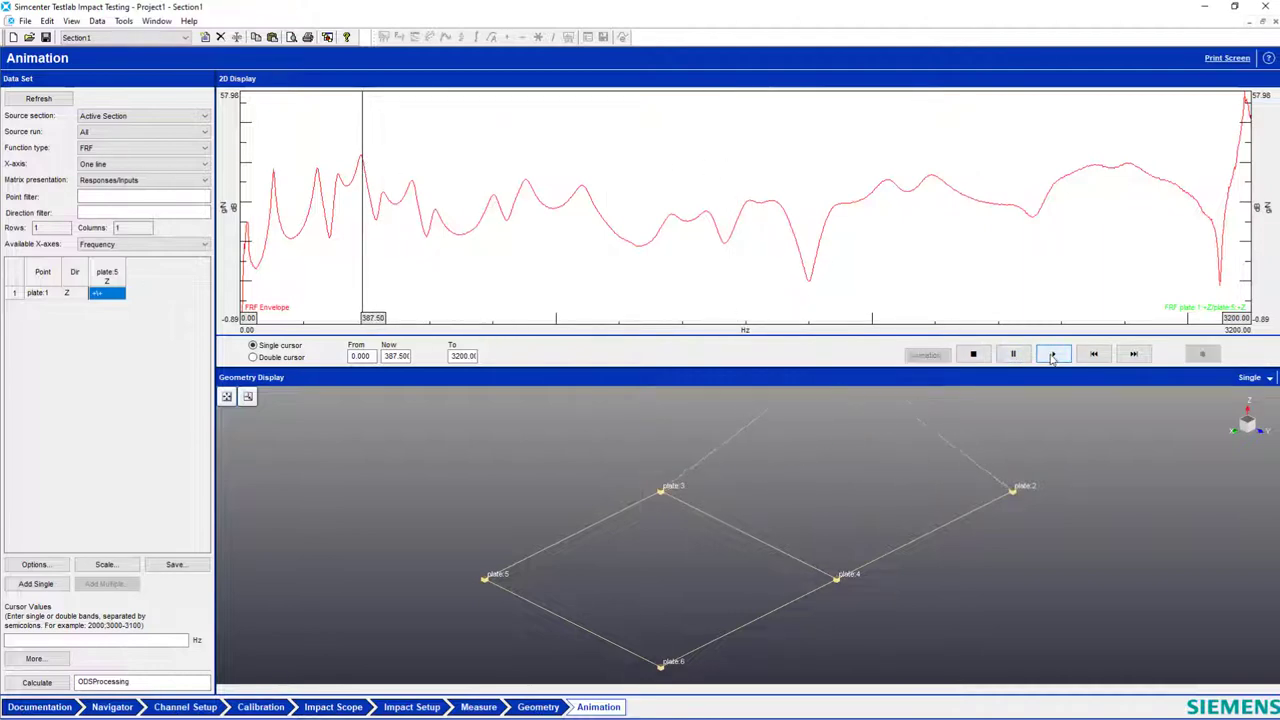
left_click_drag(856, 475, 672, 505)
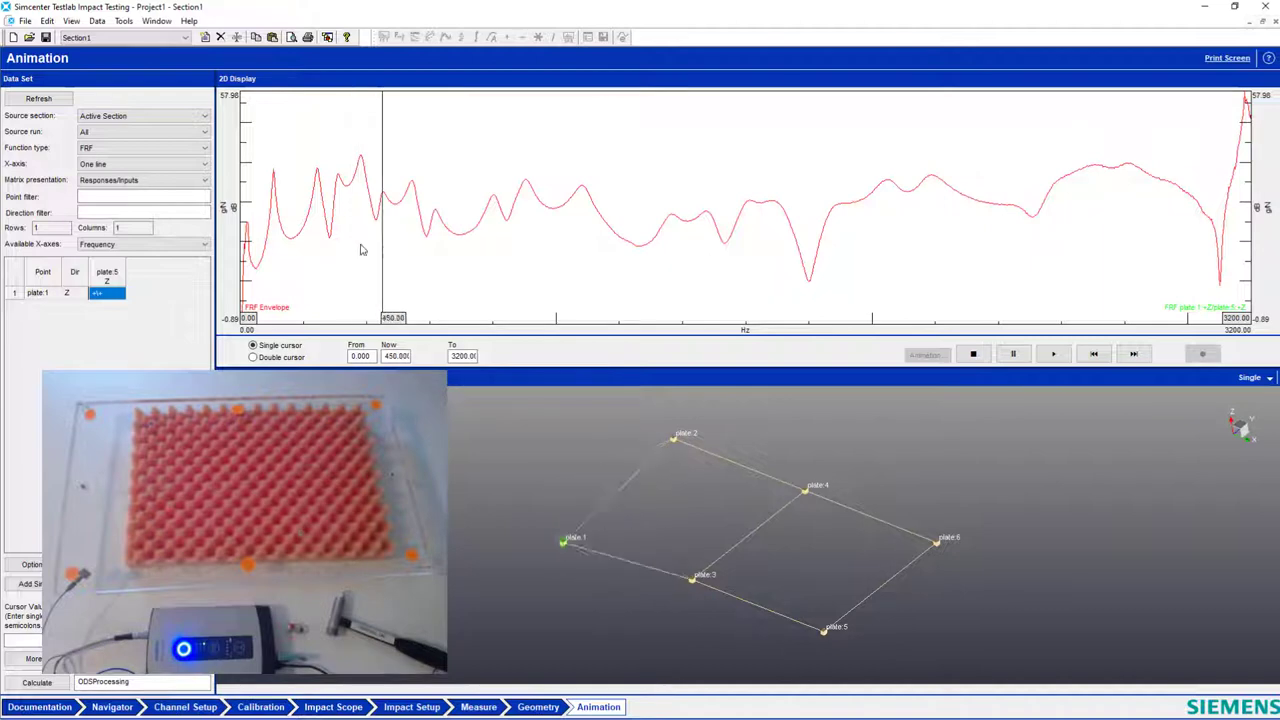
left_click(1012, 356)
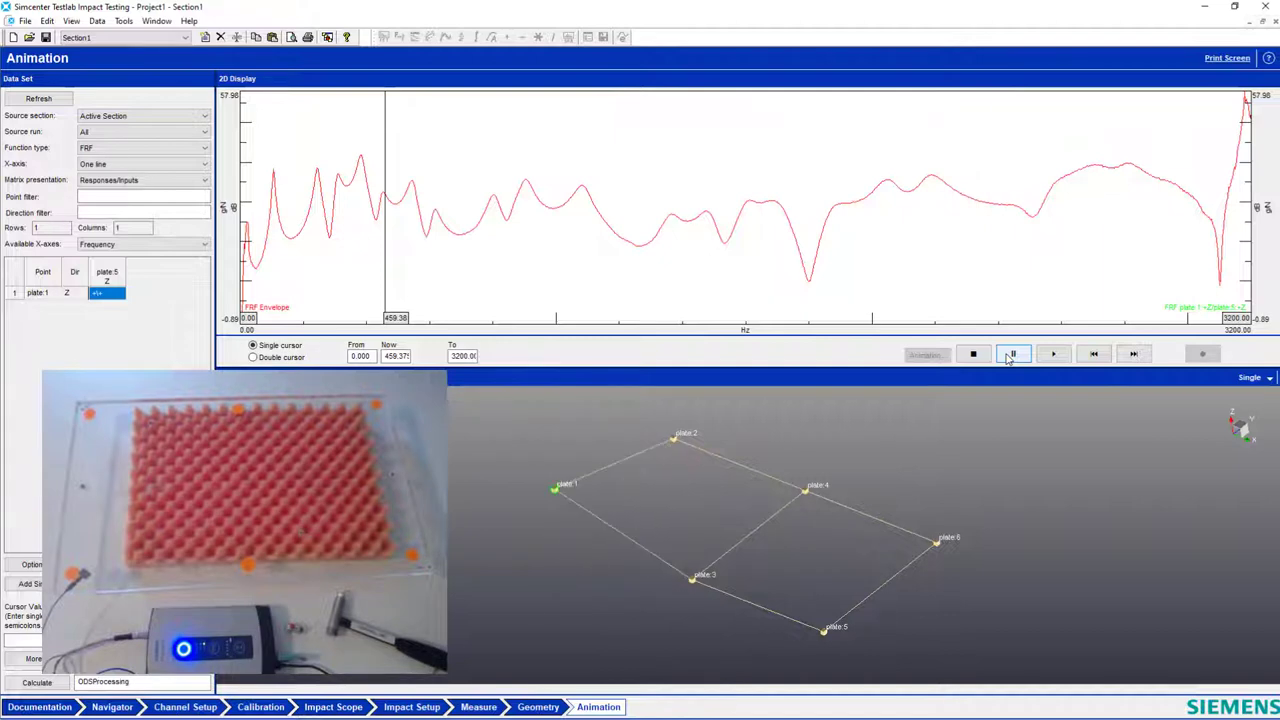
left_click(1012, 356)
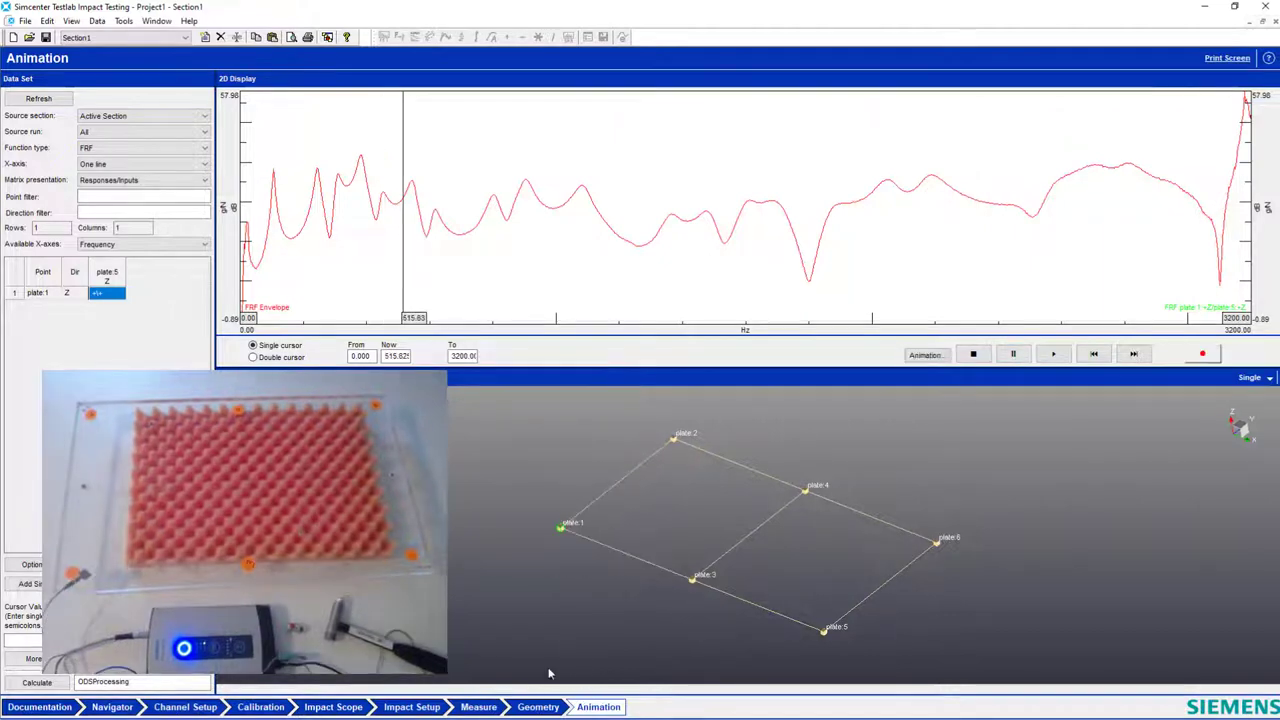
- Check the hammer point plate:5 and the response point plate:3 in the geometry feedback of the Measure sheet
left_click(479, 707)
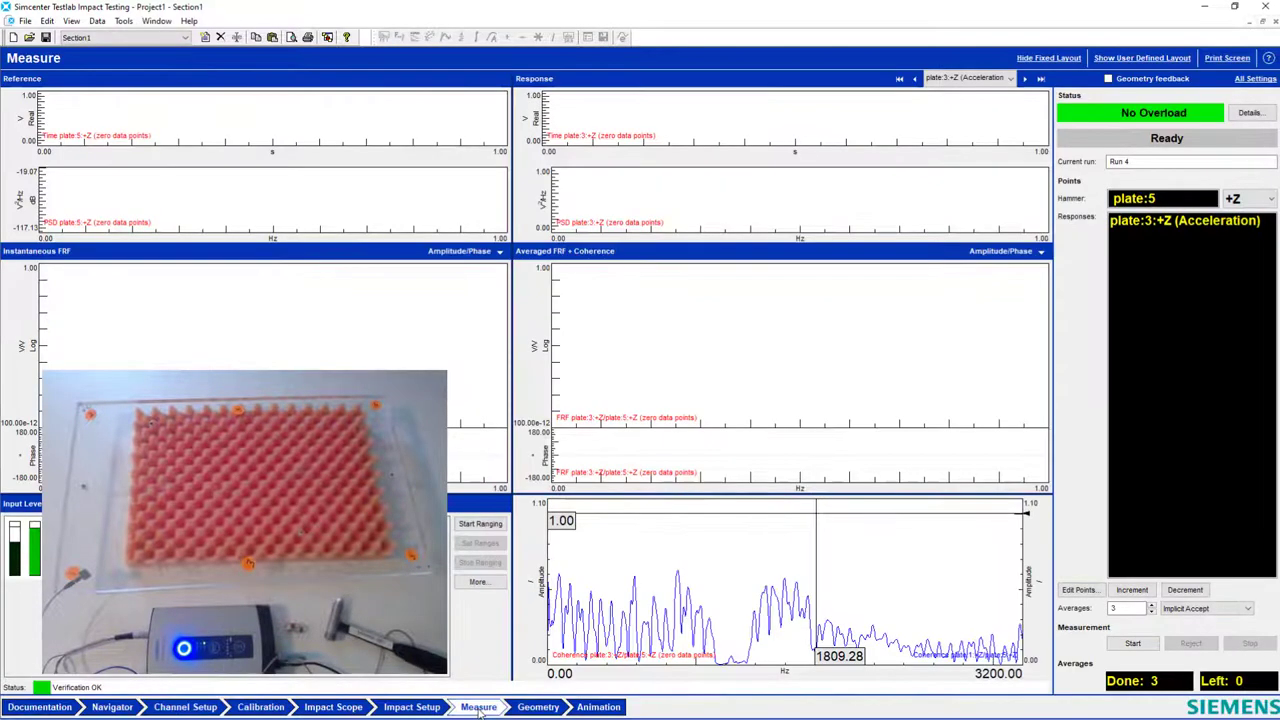
left_click(1108, 79)
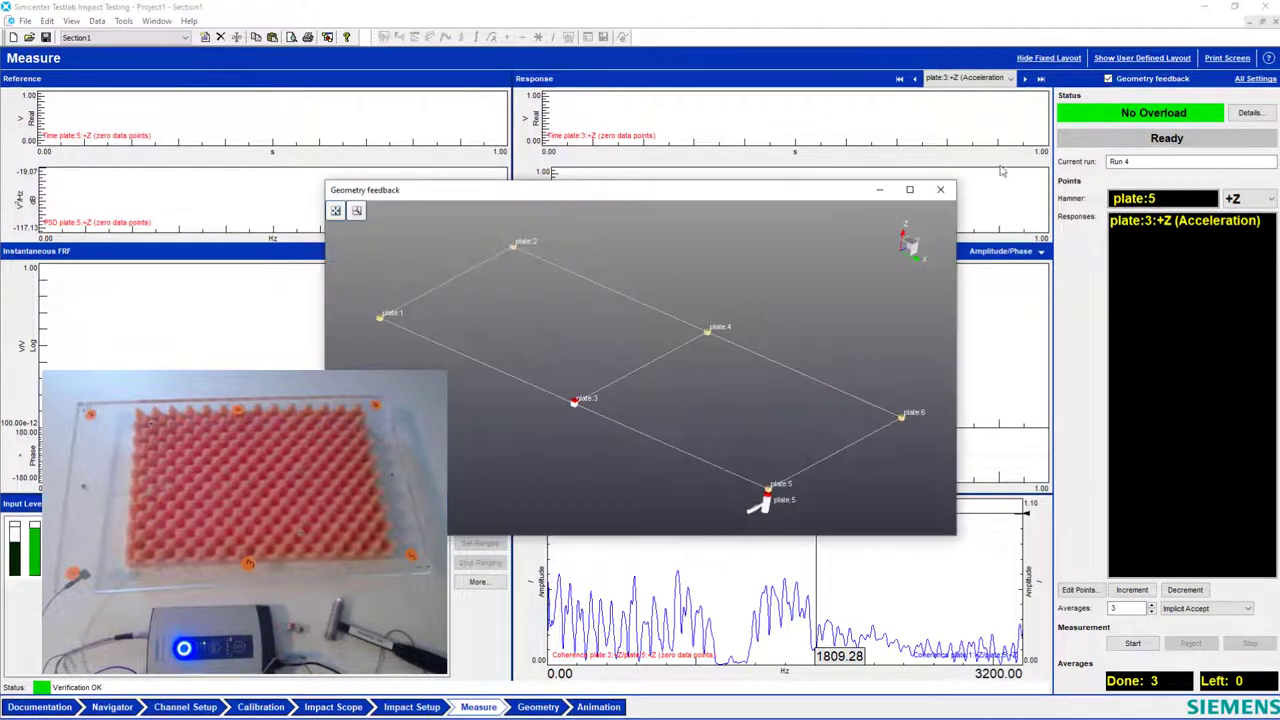
left_click_drag(540, 337, 581, 371)
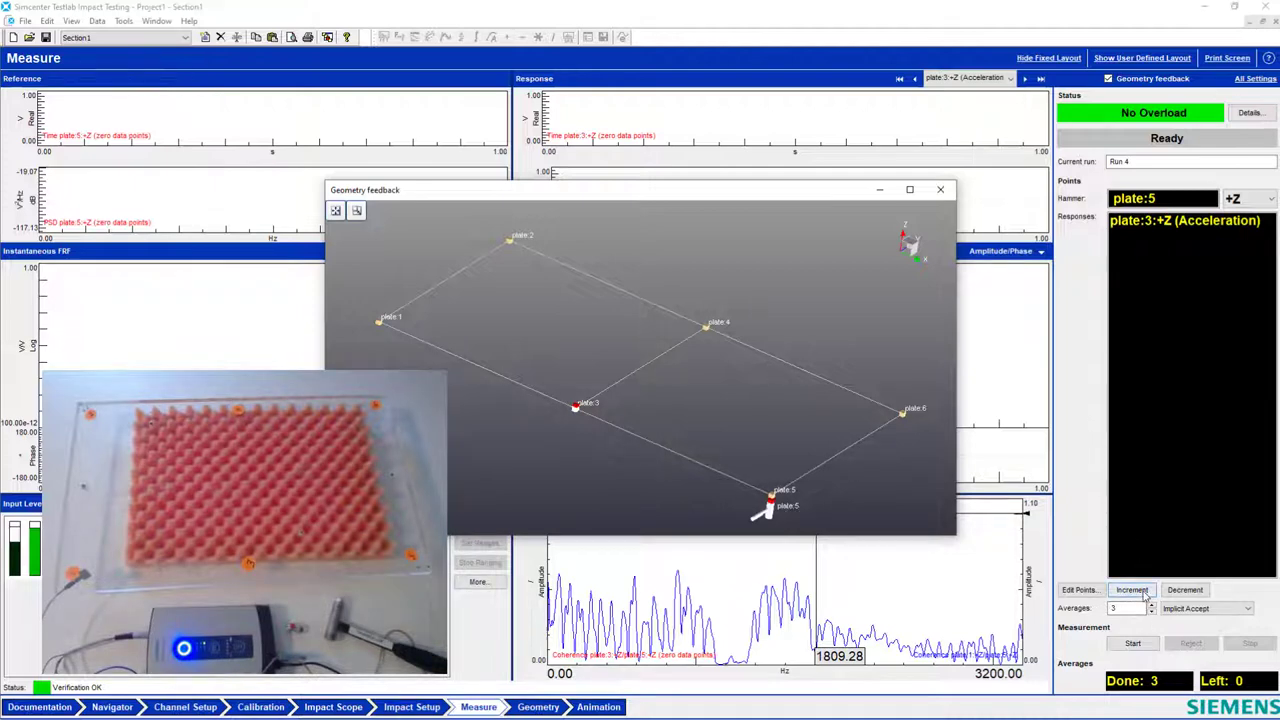
left_click(1187, 591)
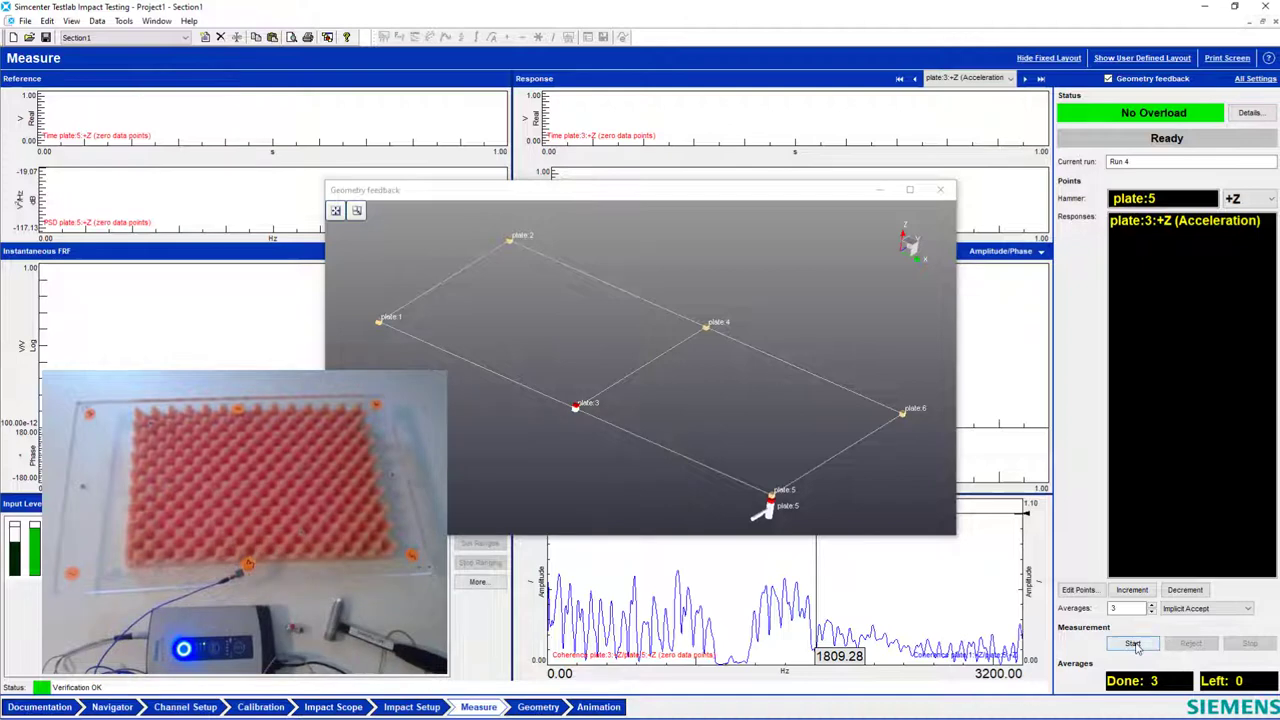
- Hide the geometry feedback and measure Run 4 with three averages and the response at plate:3
left_click(1108, 78)
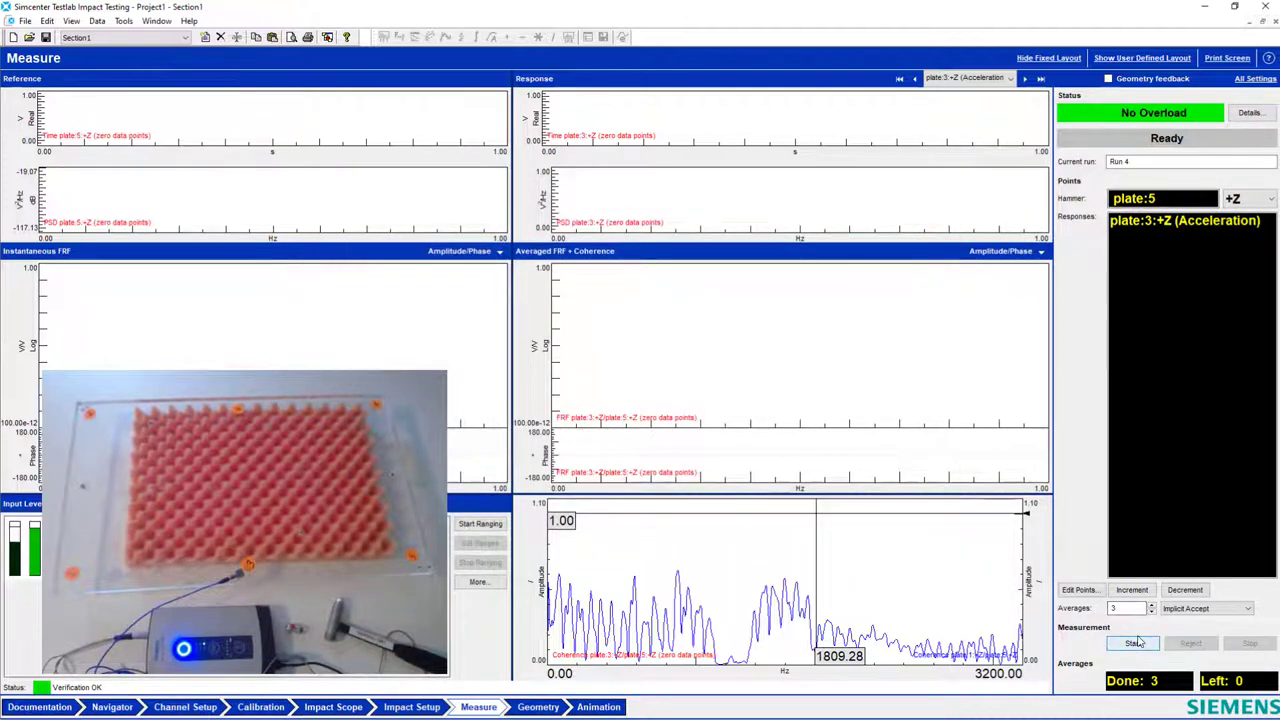
left_click(1135, 642)
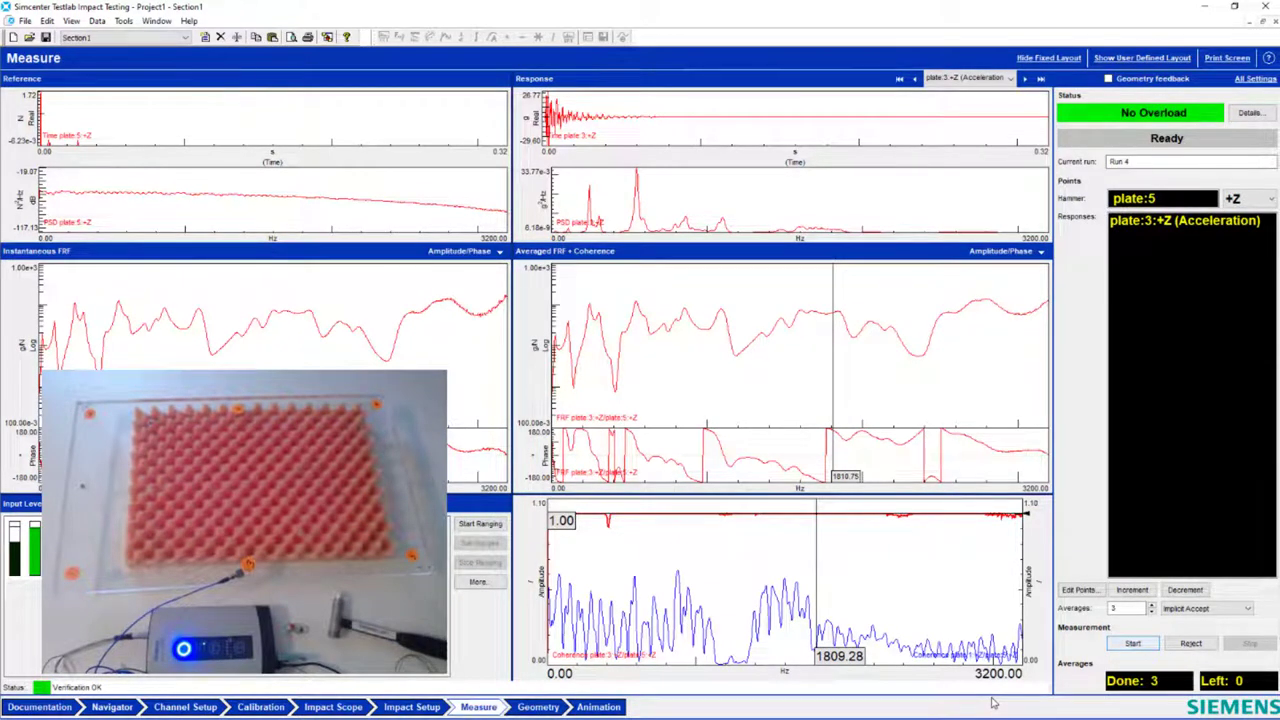
- Animate the FRFs of plate:1 and plate:3 together with the frequency cursor at about 553 Hz and 849 Hz
left_click(598, 707)
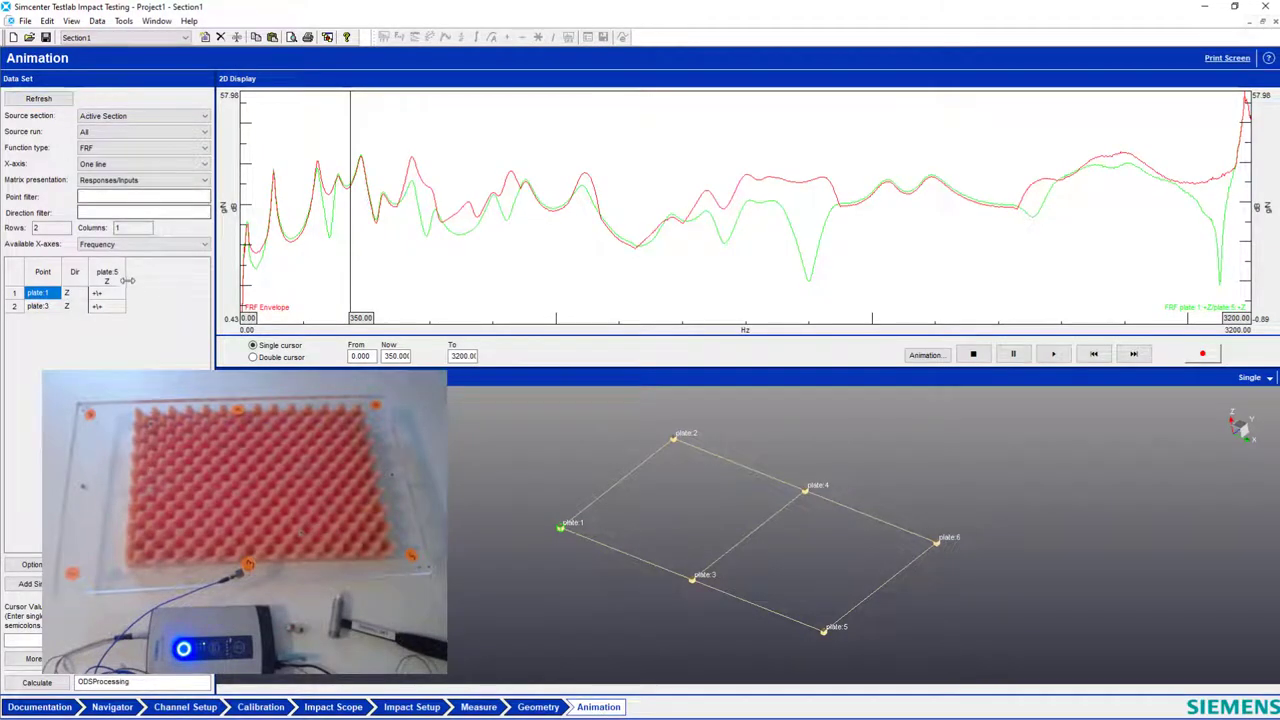
left_click_drag(110, 292, 120, 312)
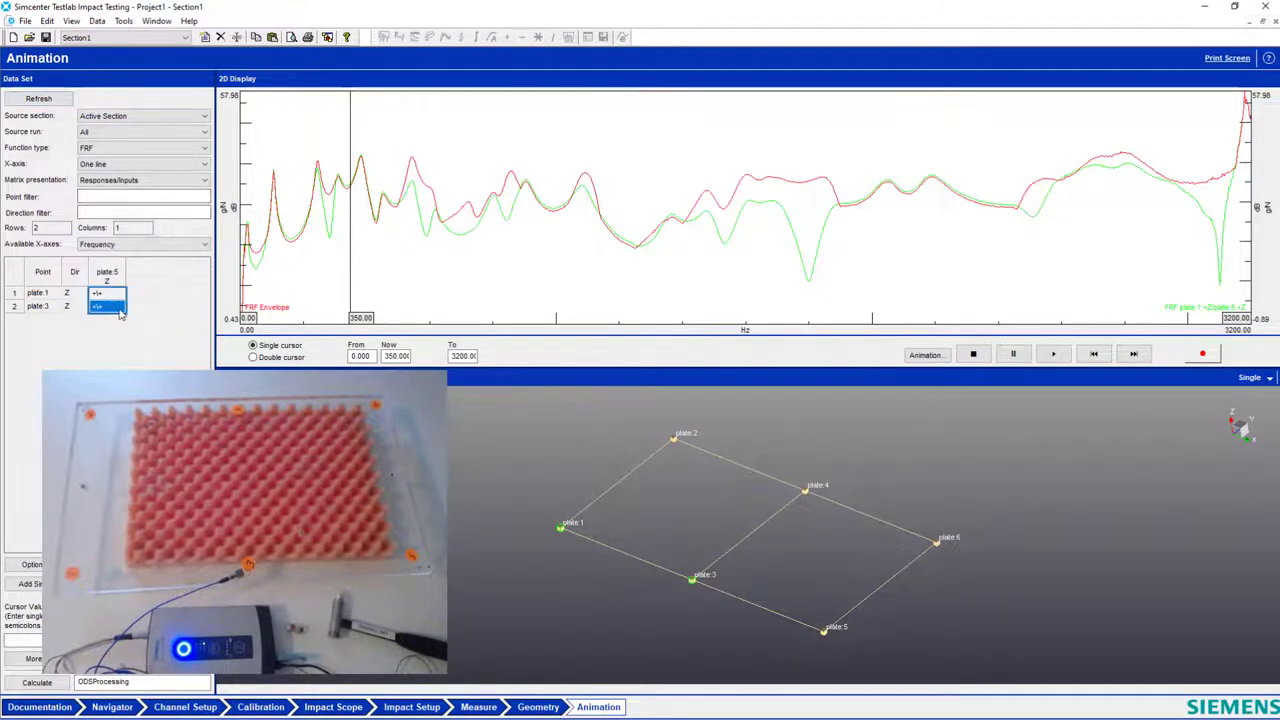
left_click(1053, 354)
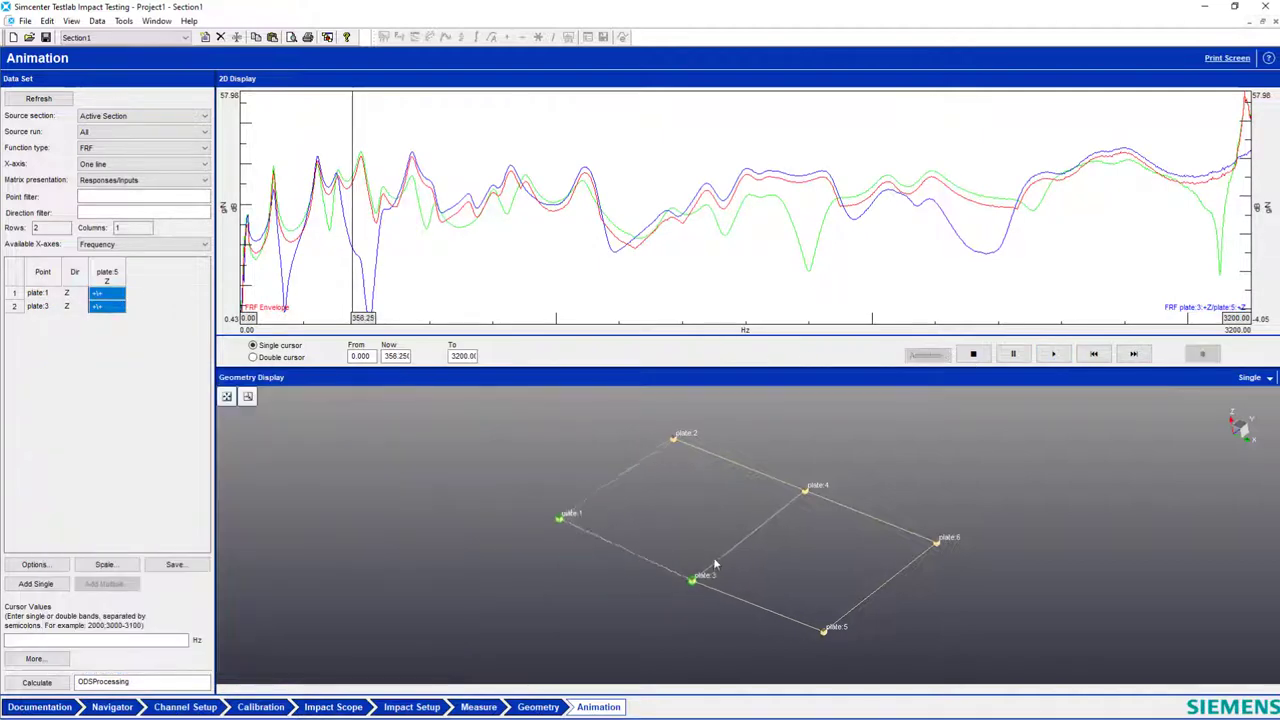
left_click(413, 186)
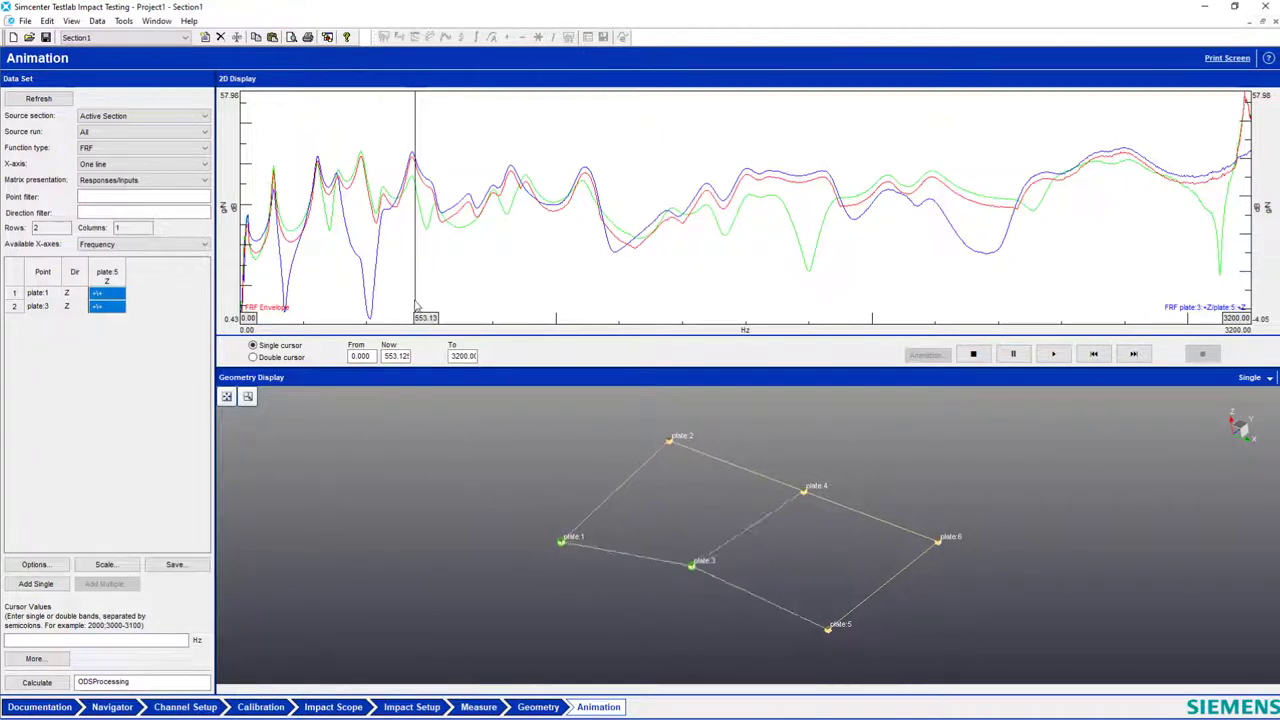
left_click_drag(416, 306, 509, 255)
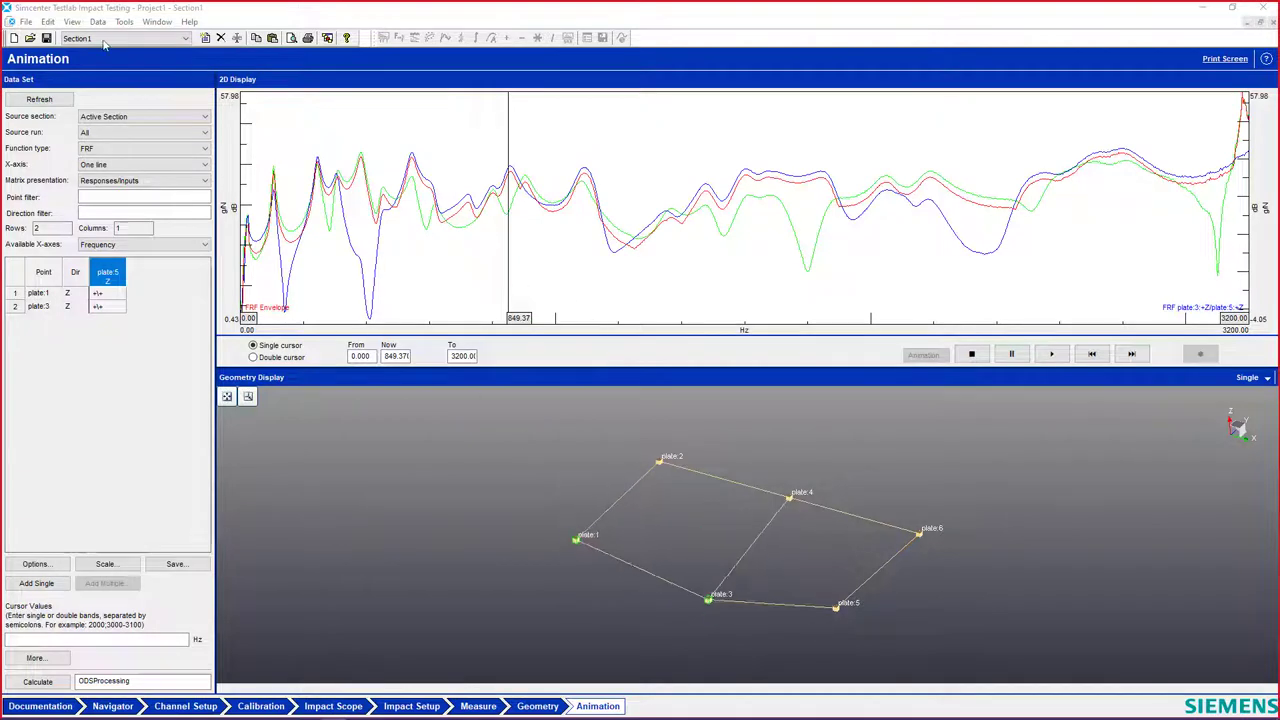
- Open the Flat_Plate_6_hammer.lms project and save the changes to Project1
left_click(26, 24)
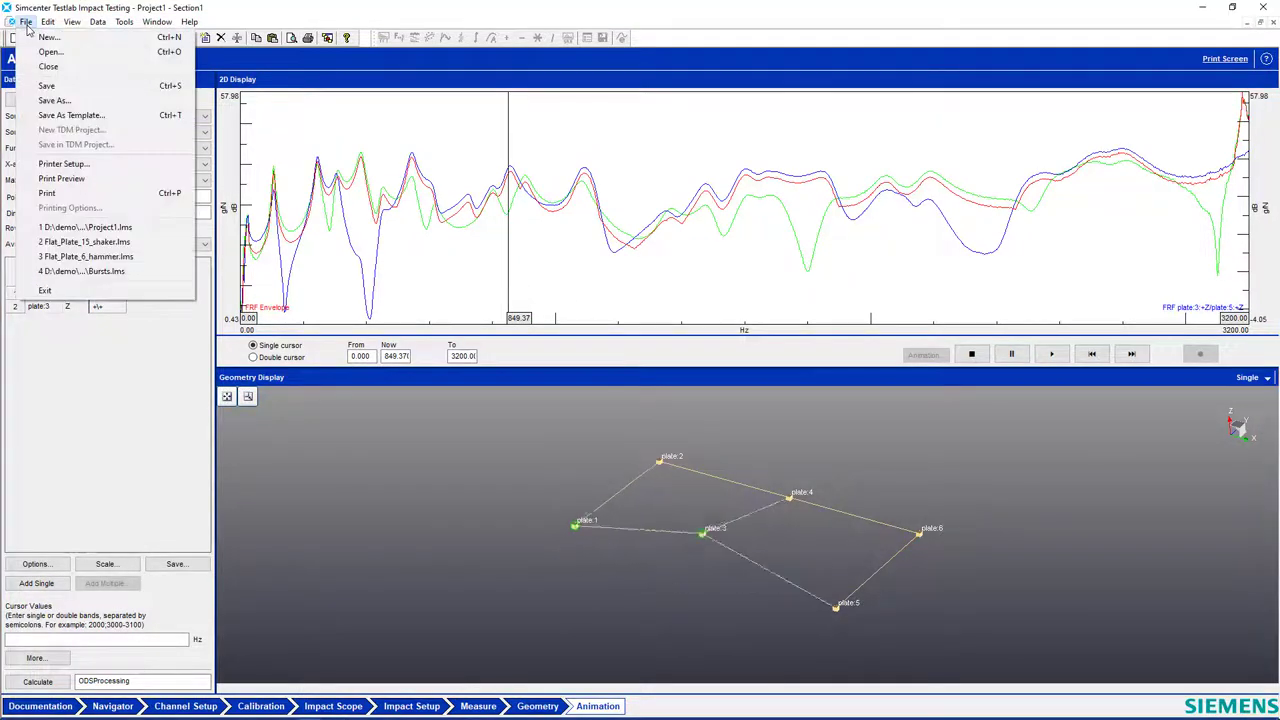
left_click(130, 257)
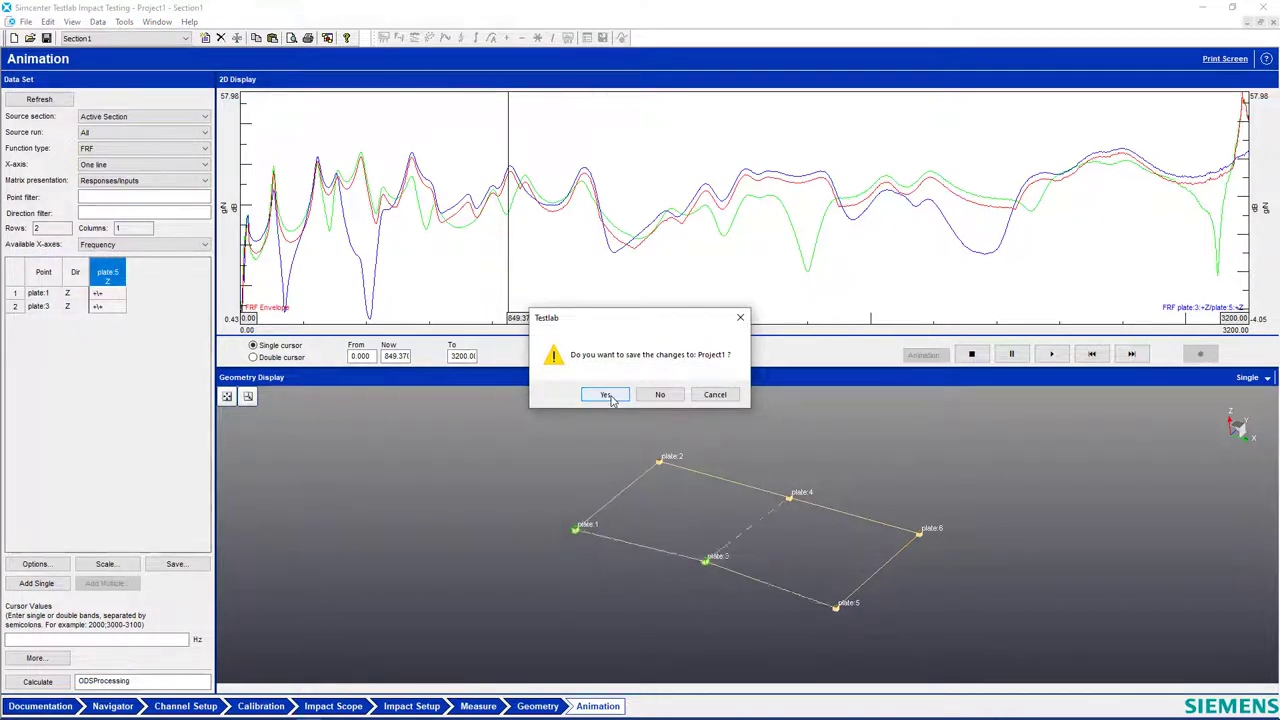
left_click(606, 395)
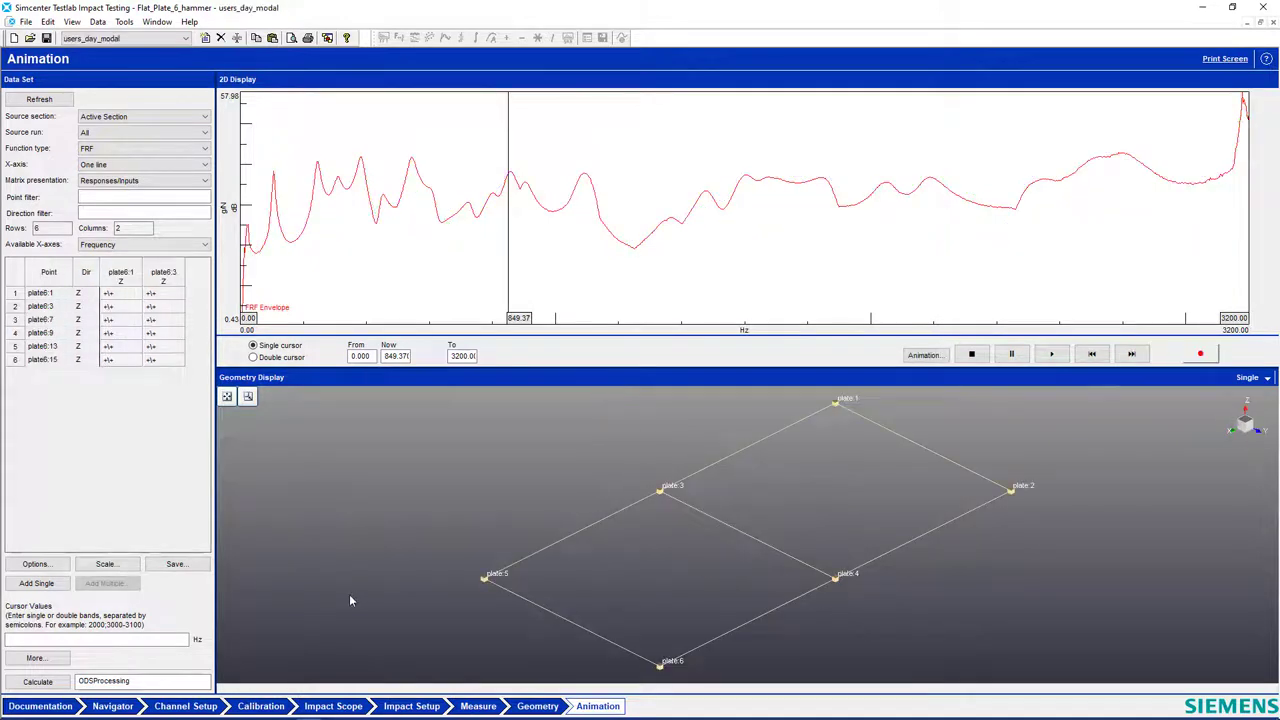
- Create a new geometry display in the Navigator and show the Geometry of Flat_Plate_6_hammer in it
left_click(115, 707)
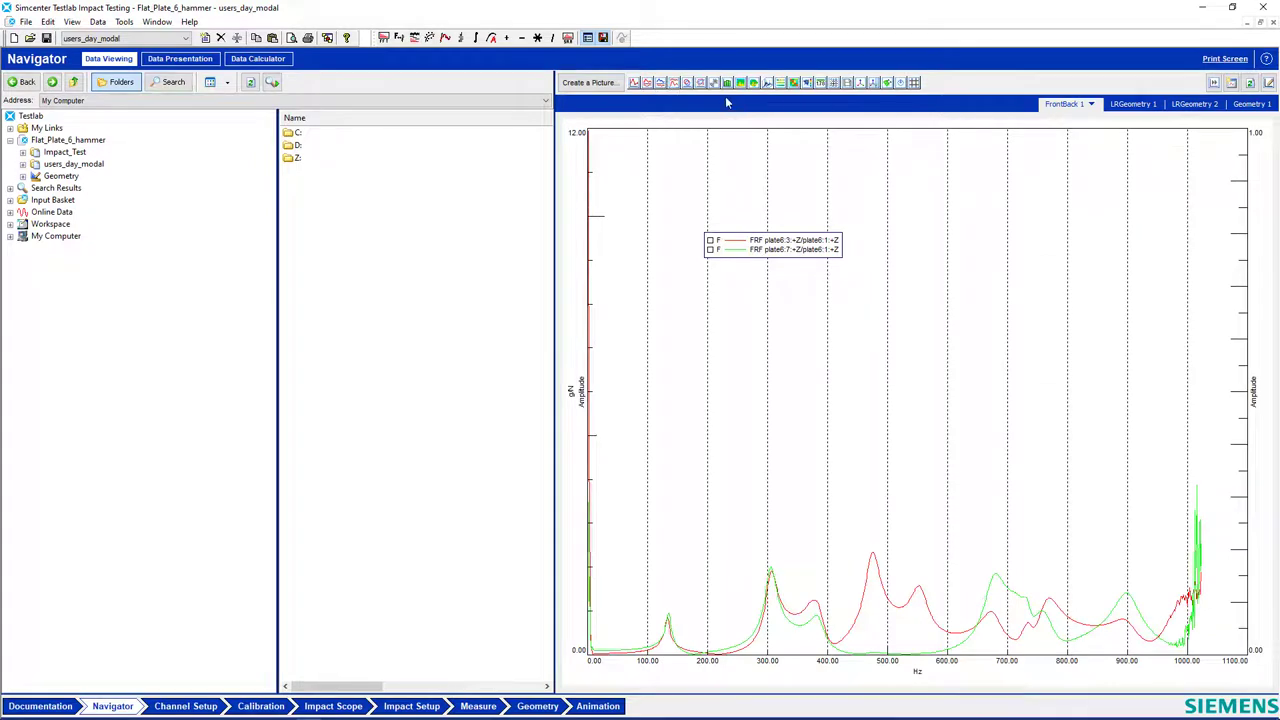
left_click(860, 84)
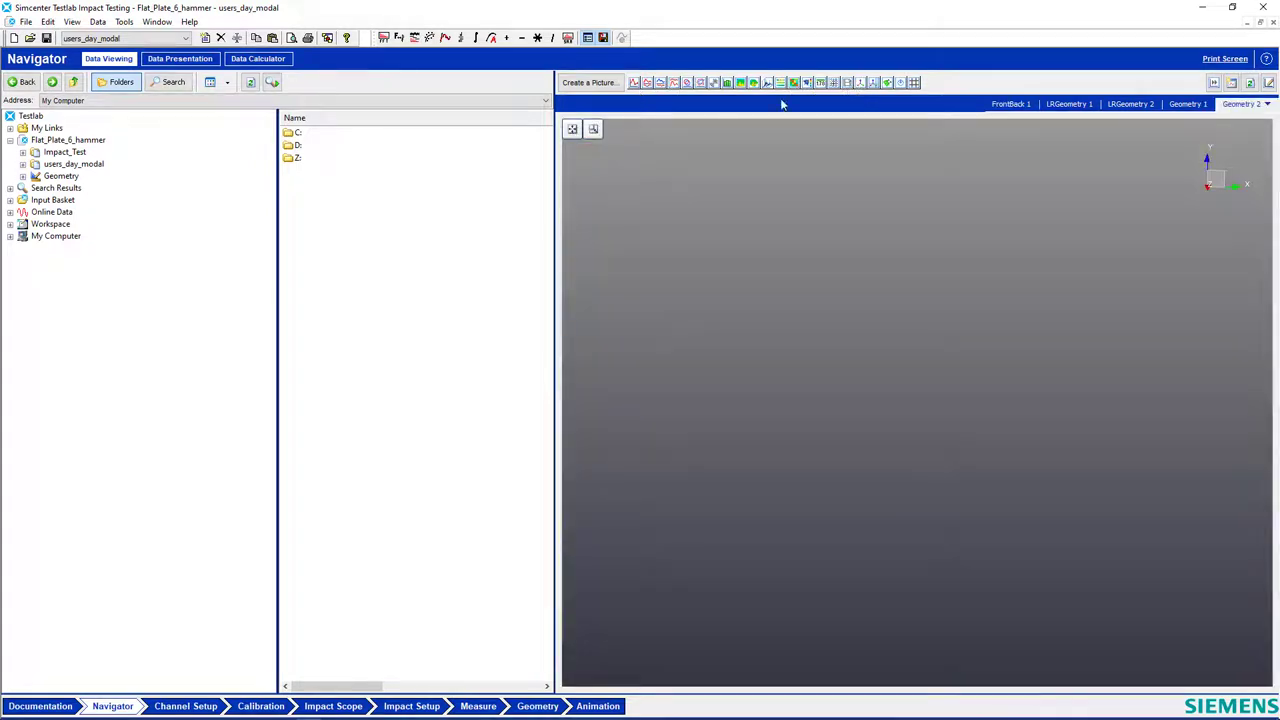
left_click(74, 178)
- Show the node markers and node names on the deformed plate model
right_click(841, 257)
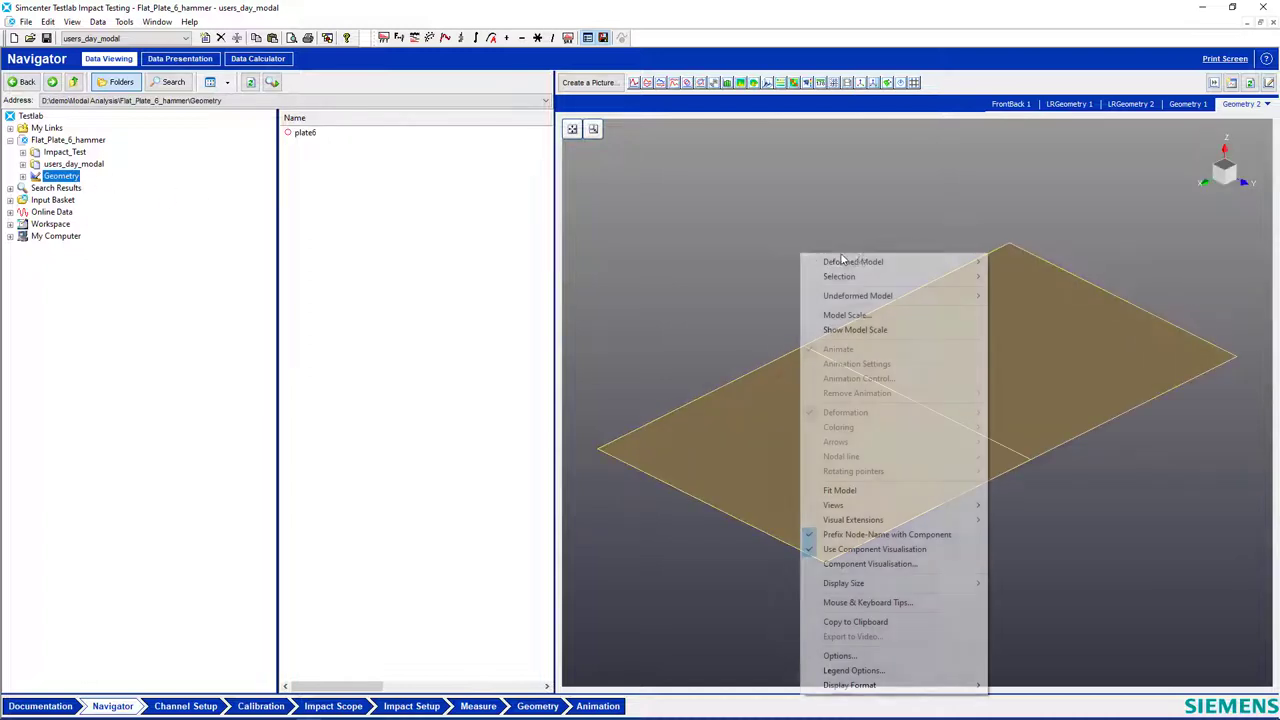
mouse_move(862, 262)
mouse_move(1037, 264)
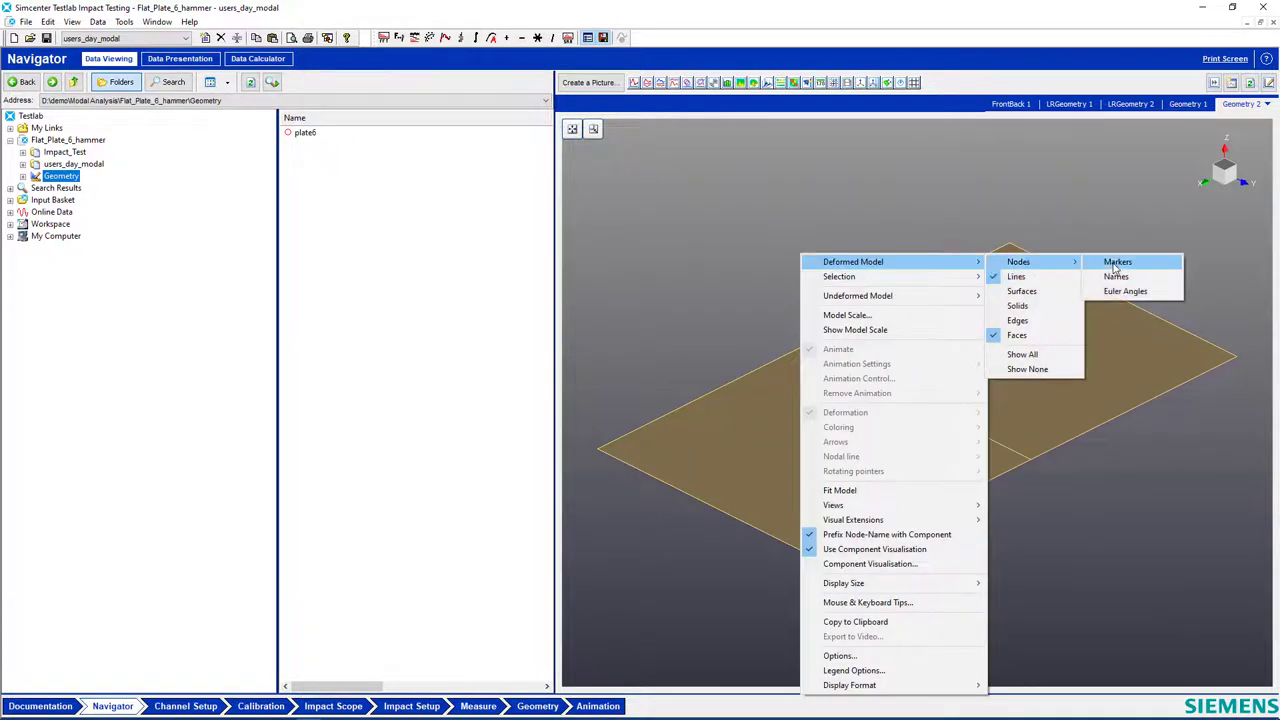
left_click(1114, 265)
right_click(870, 208)
mouse_move(984, 216)
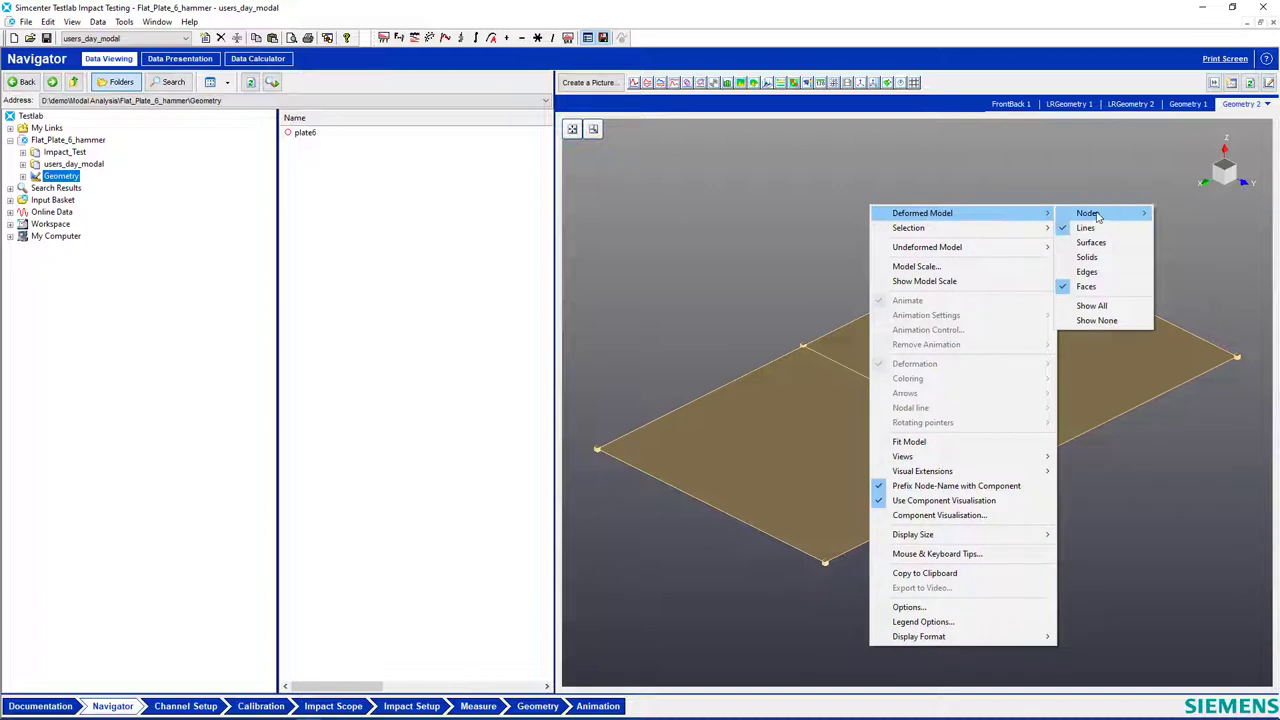
mouse_move(1097, 217)
left_click(1172, 228)
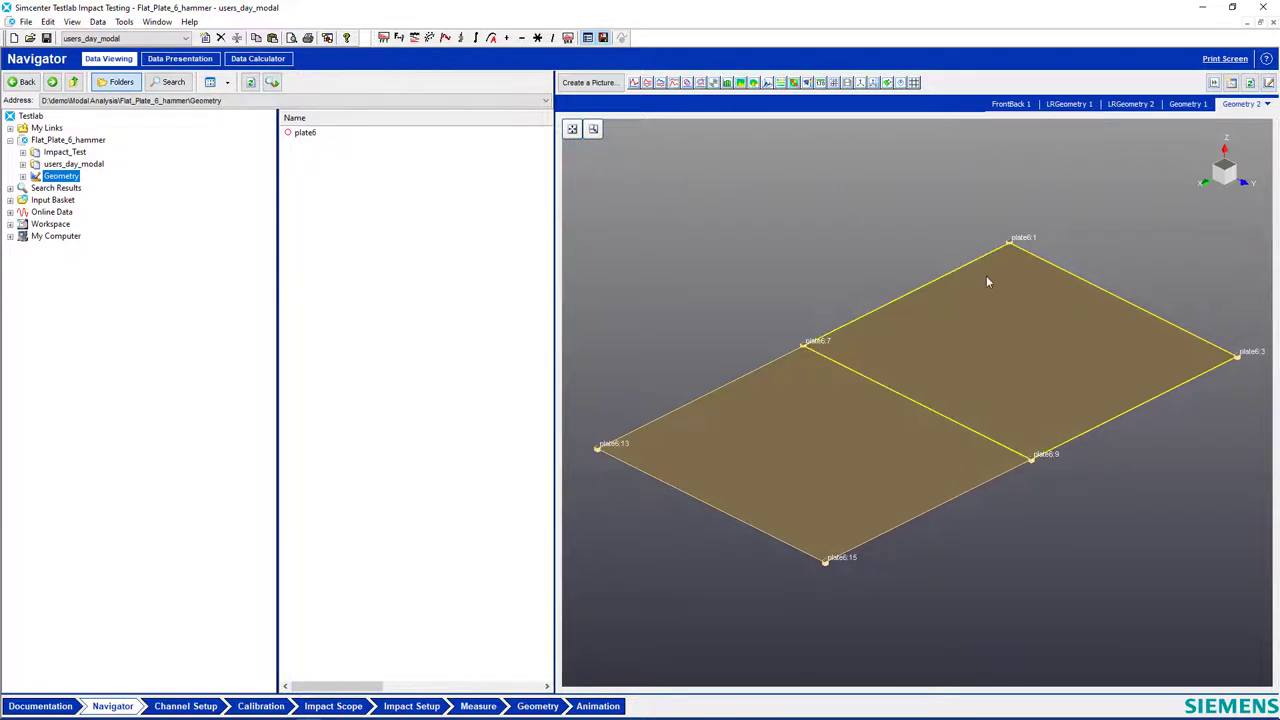
- Set the node marker font size to Large in the 3D options and widen the geometry display
right_click(853, 196)
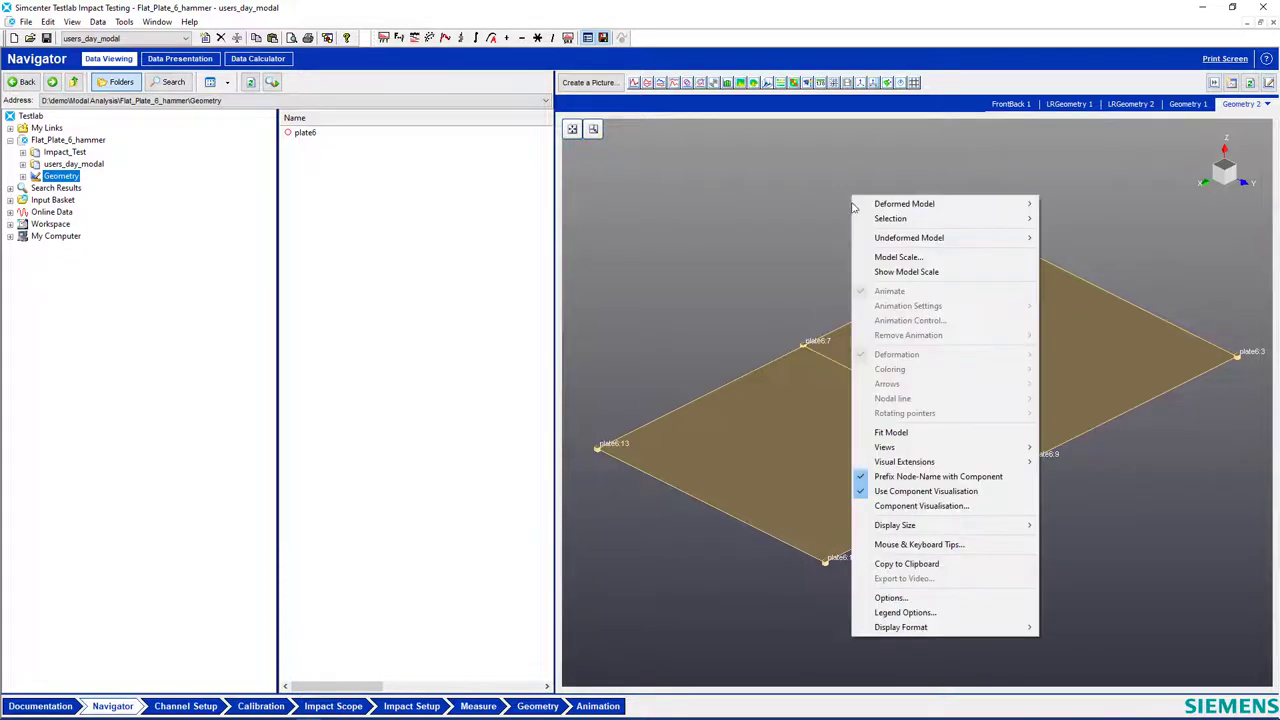
left_click(914, 600)
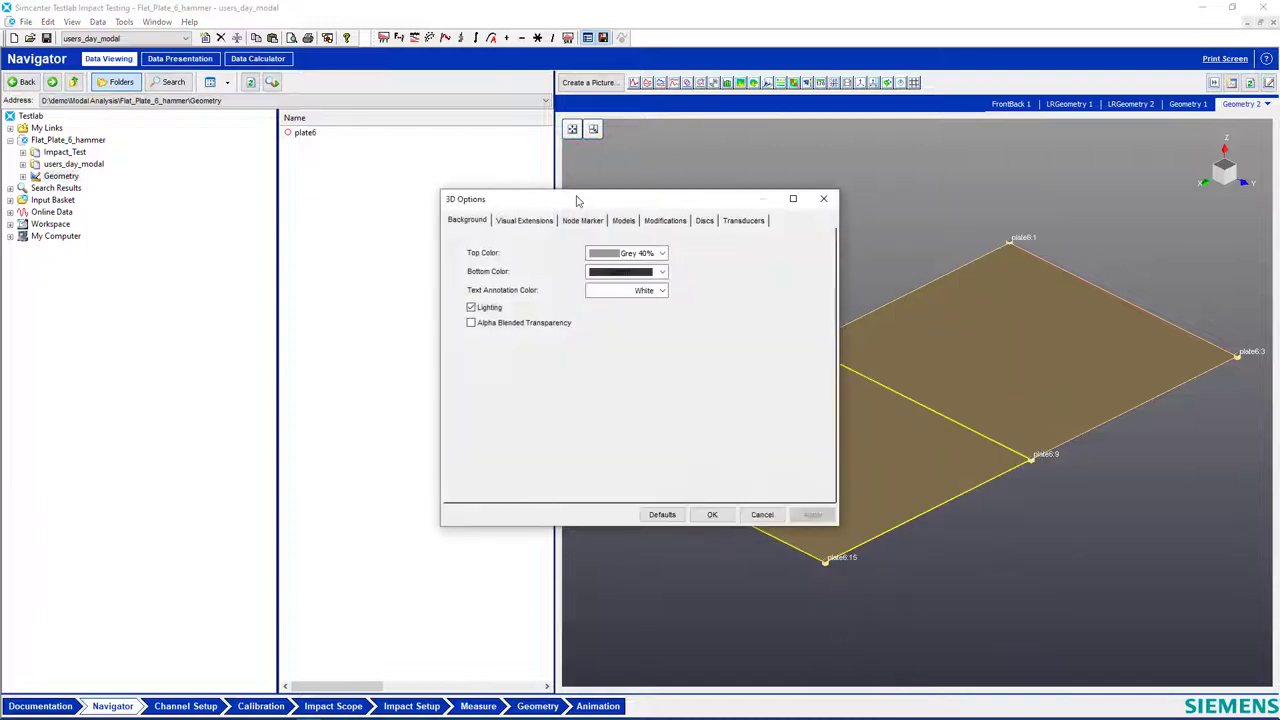
left_click(565, 310)
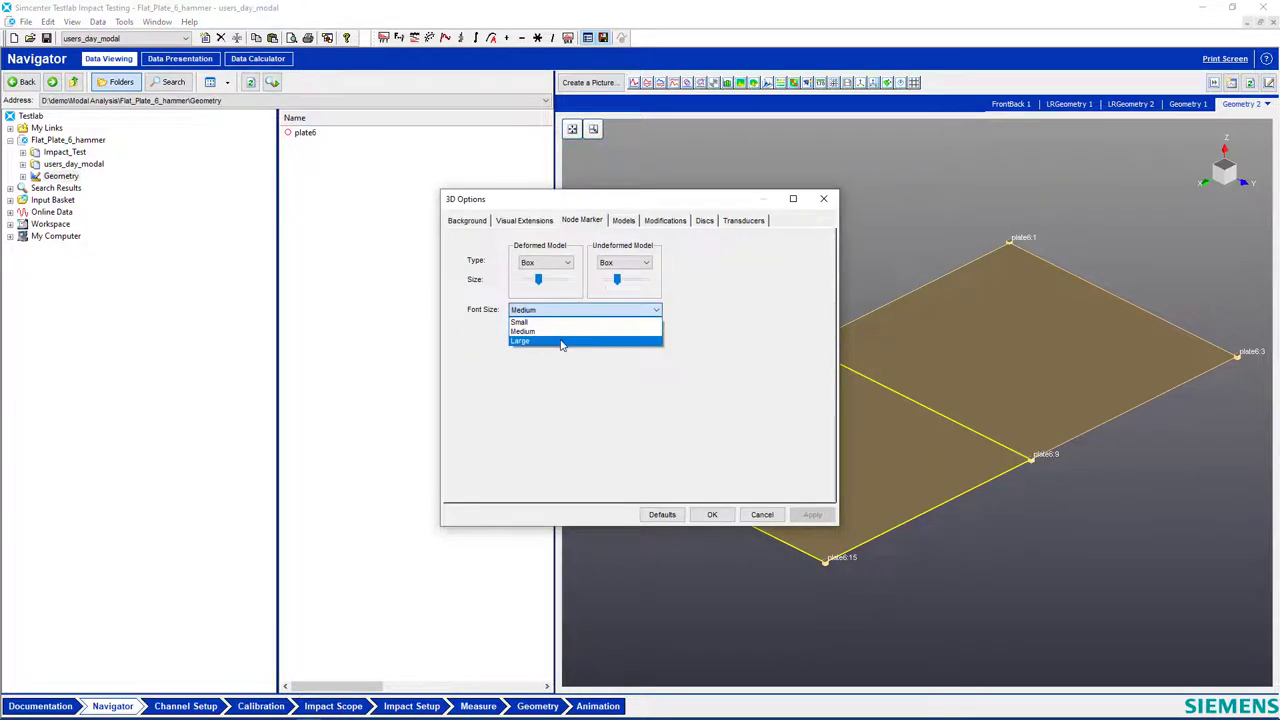
left_click(560, 343)
left_click(712, 514)
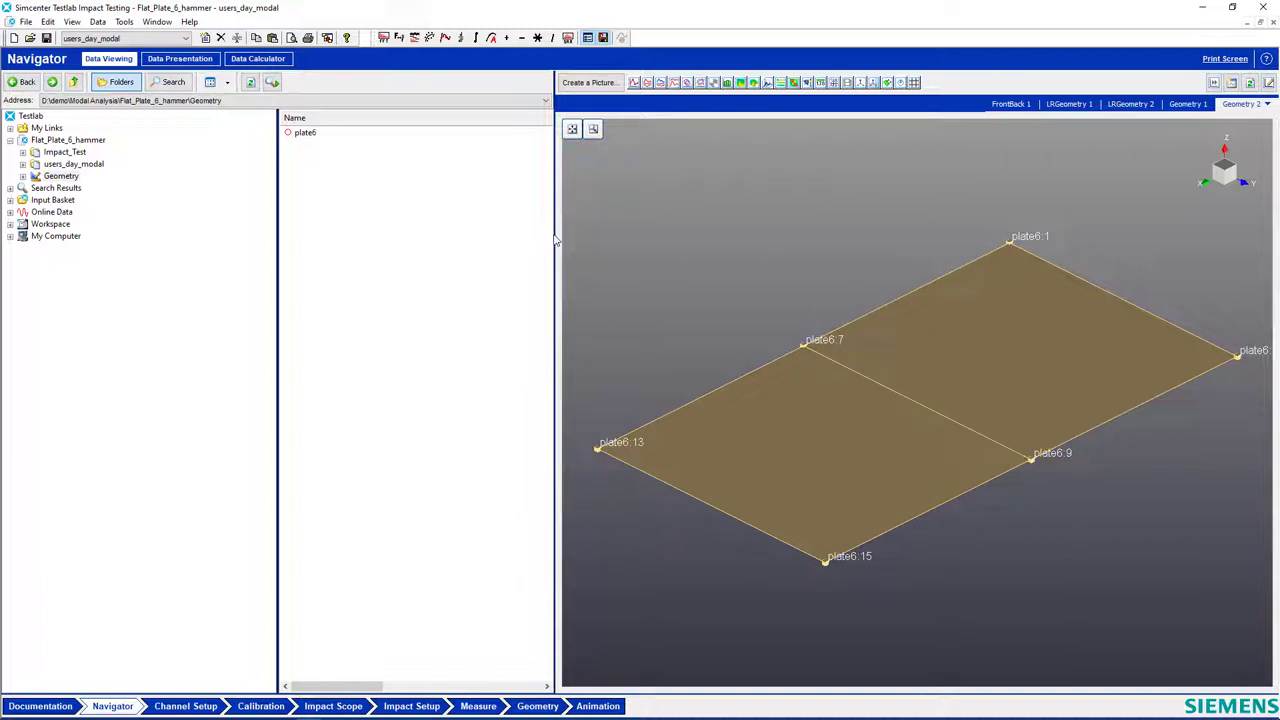
left_click_drag(554, 240, 420, 240)
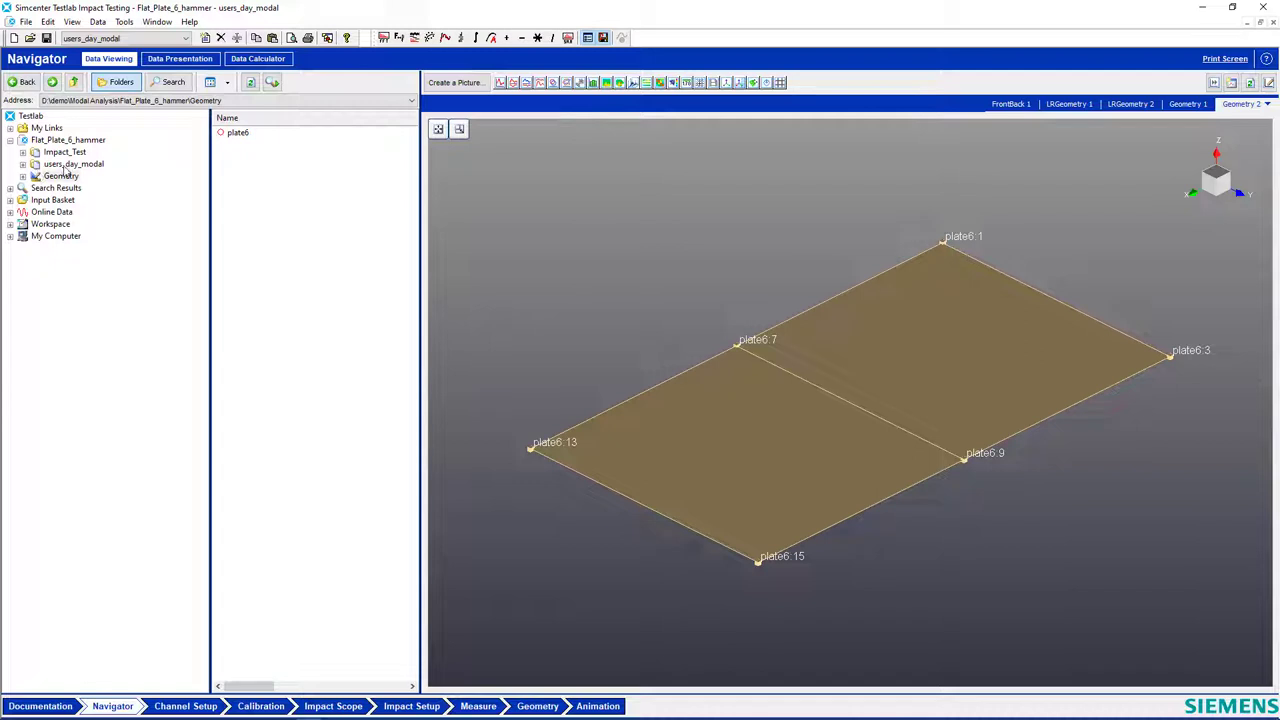
- Animate Mode 1 from the ModeSet of Processing (1) in the users_day_modal section
left_click(23, 165)
left_click(74, 190)
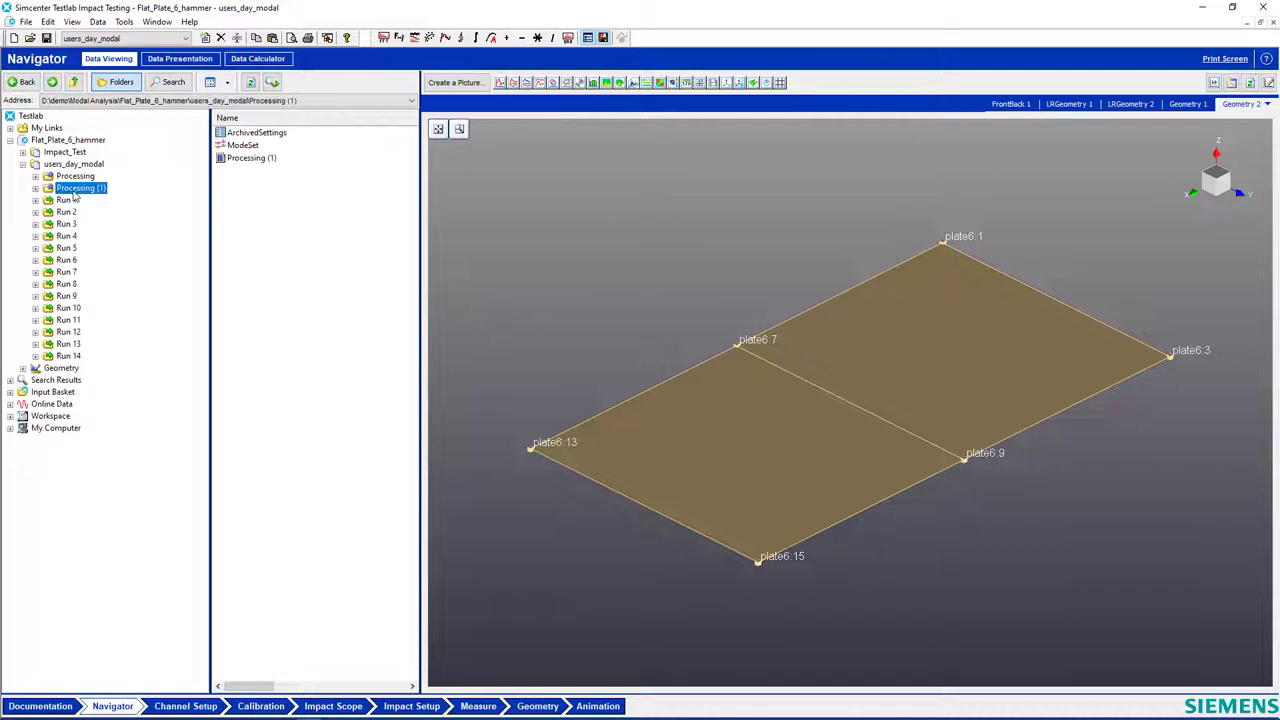
double_click(242, 147)
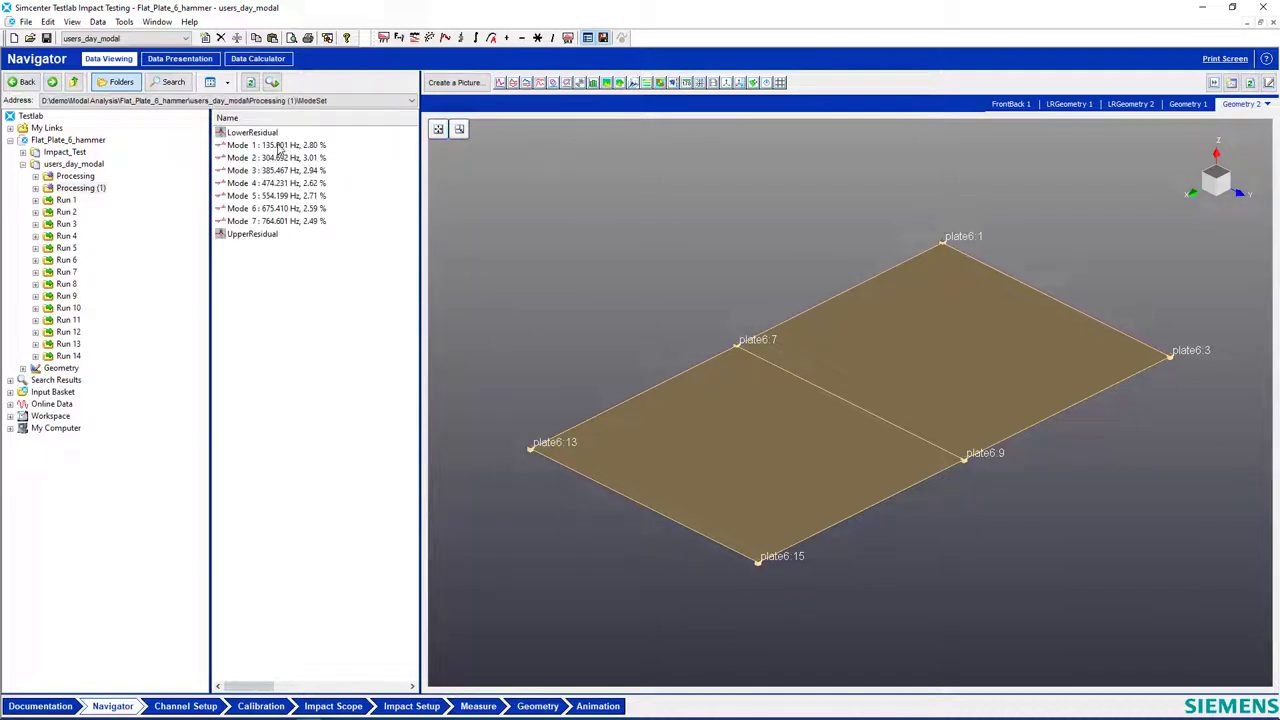
left_click(280, 148)
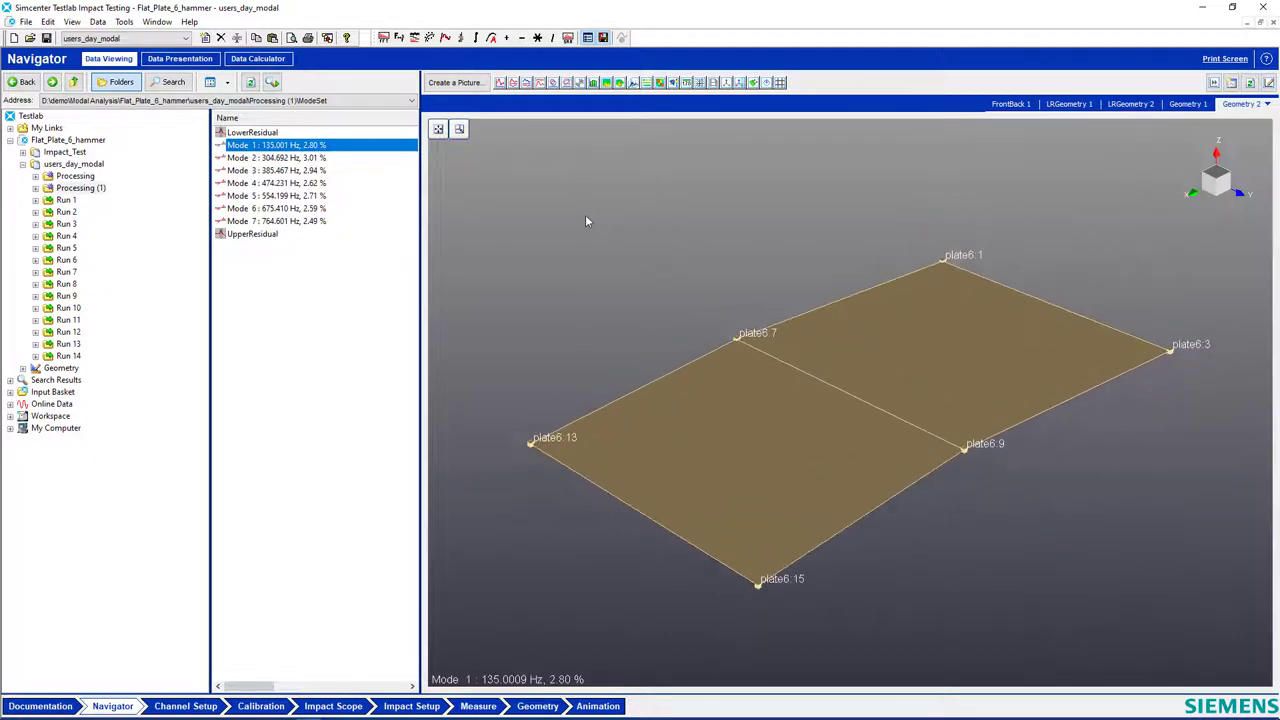
- Set the mode shape animation to 20 frames per cycle
right_click(494, 167)
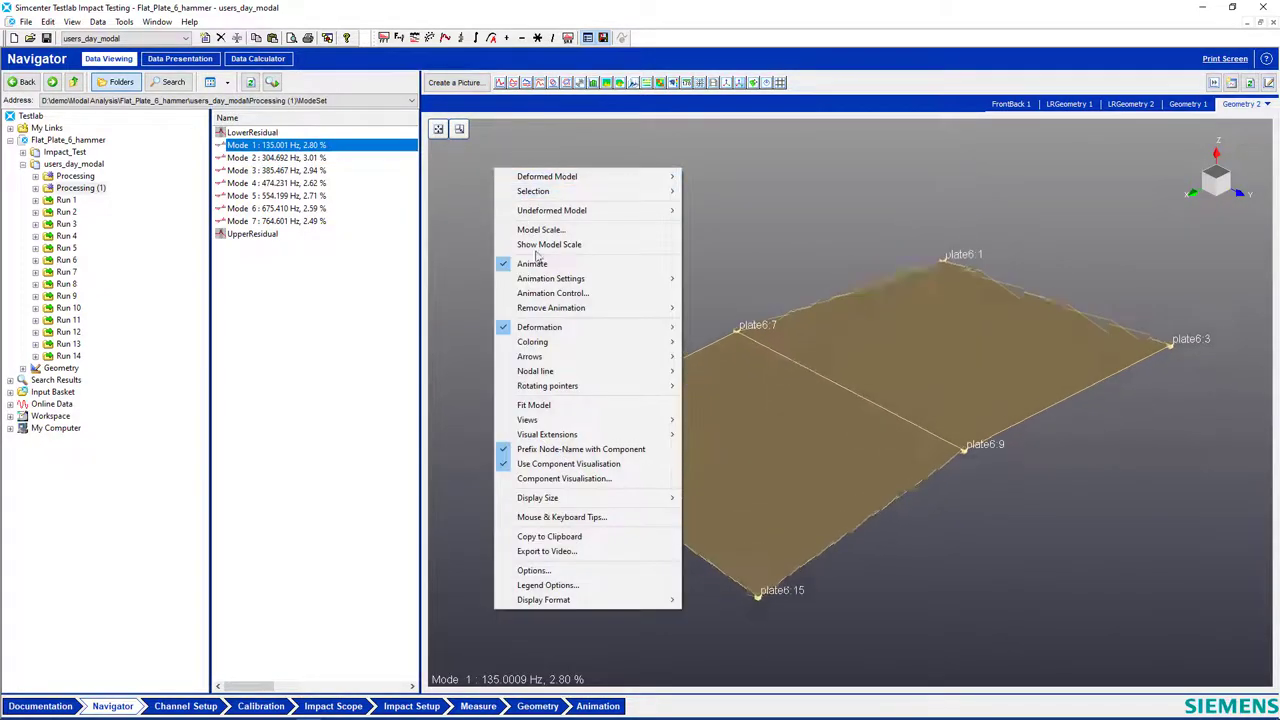
mouse_move(600, 278)
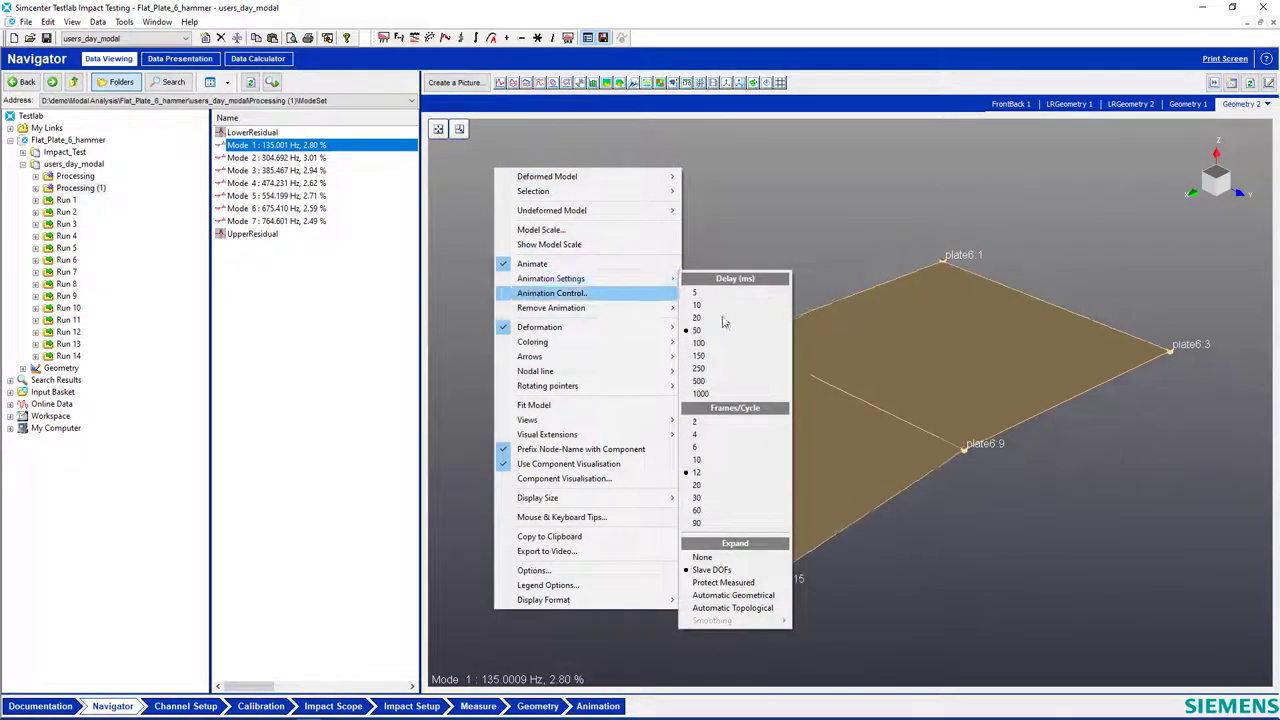
left_click(715, 487)
mouse_move(874, 491)
left_mouse_down()
mouse_move(864, 464)
mouse_move(882, 515)
left_mouse_up()
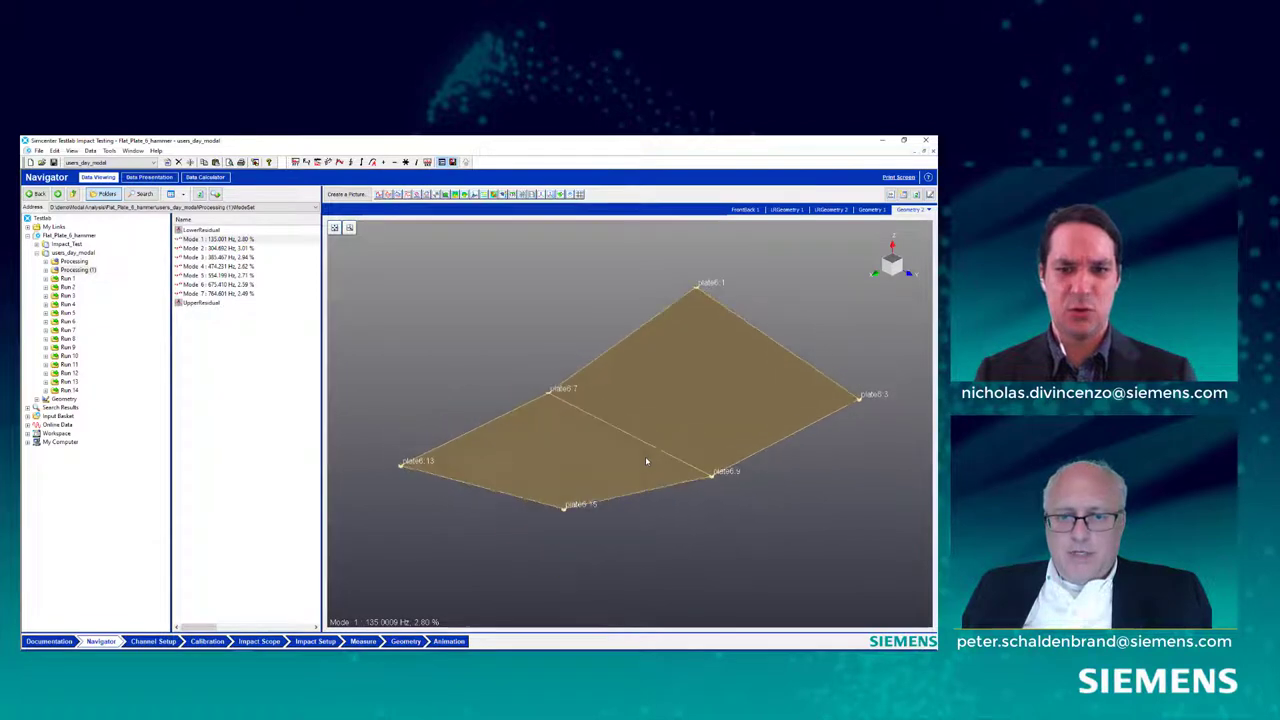
- View the animated mode shapes of Mode 2 through Mode 7 one after another
left_click(219, 250)
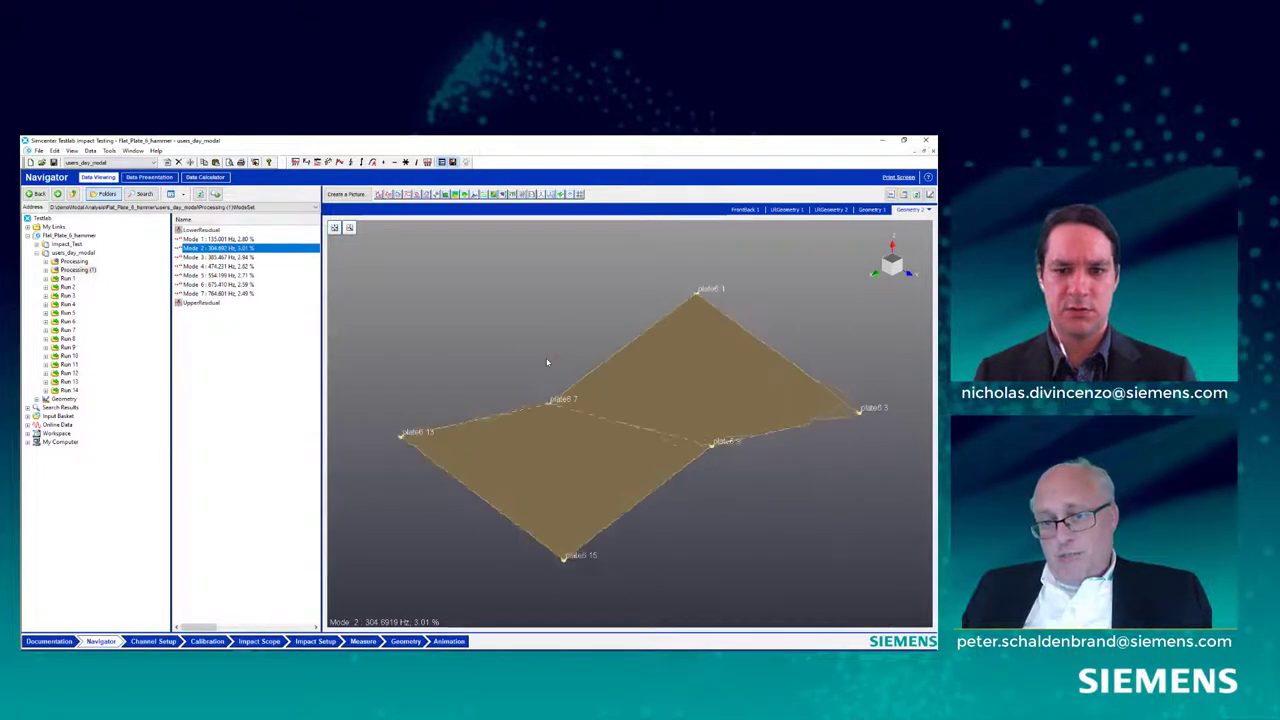
key("Down")
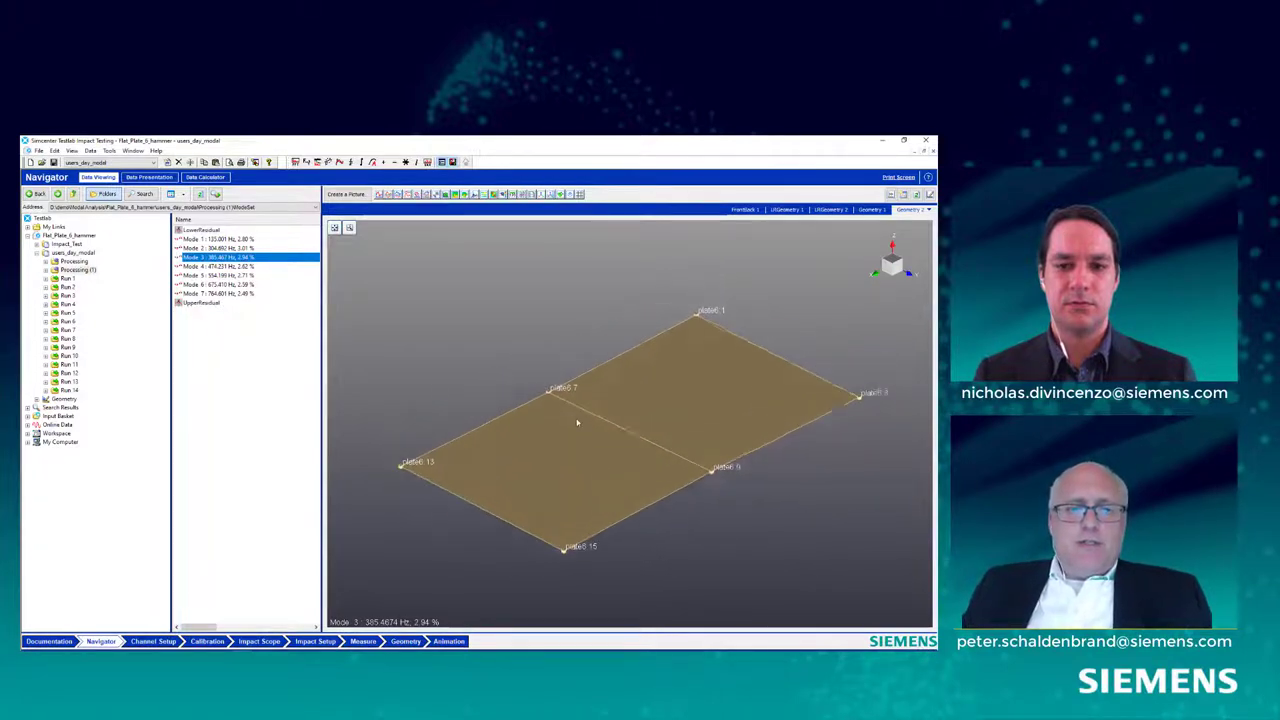
left_click(222, 267)
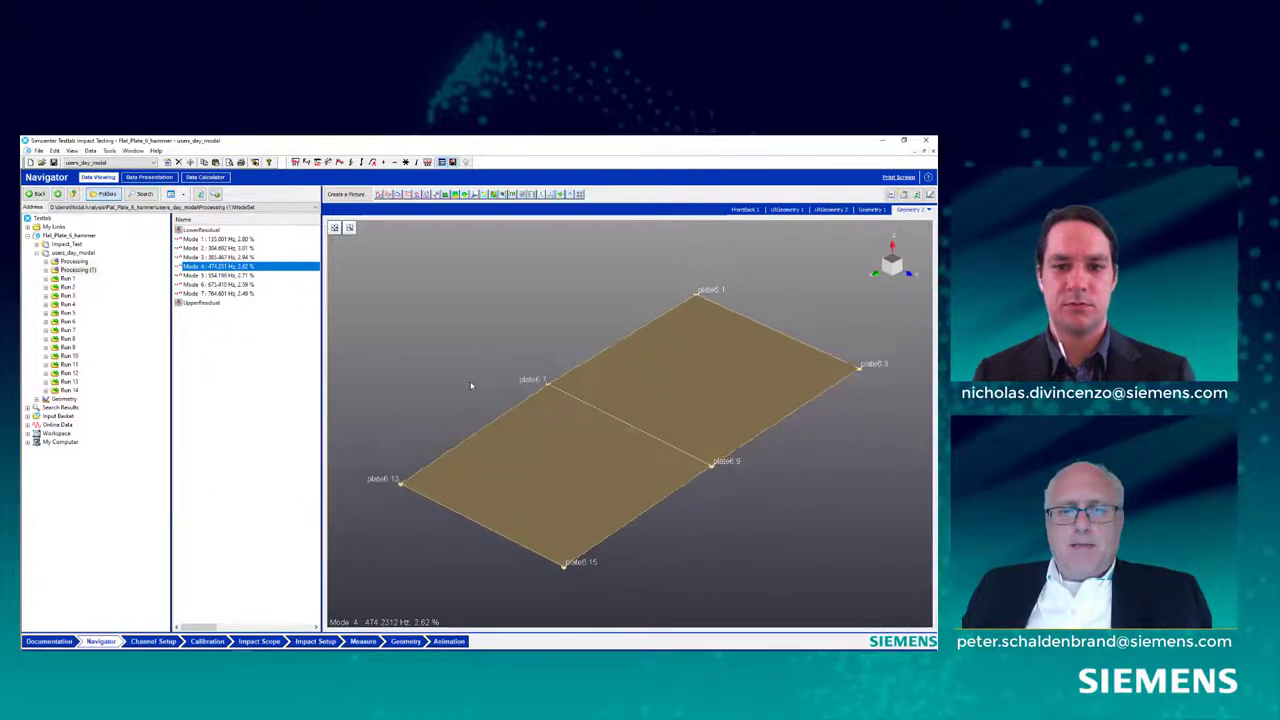
left_click(240, 276)
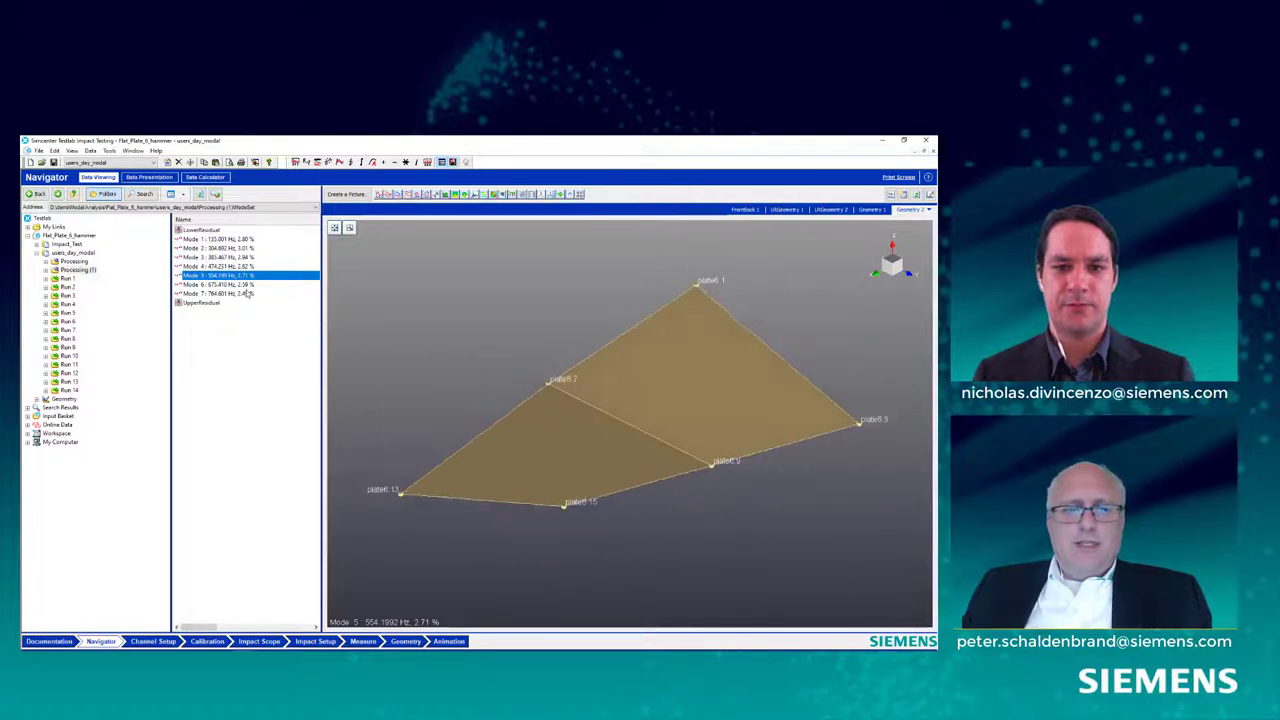
key("Down")
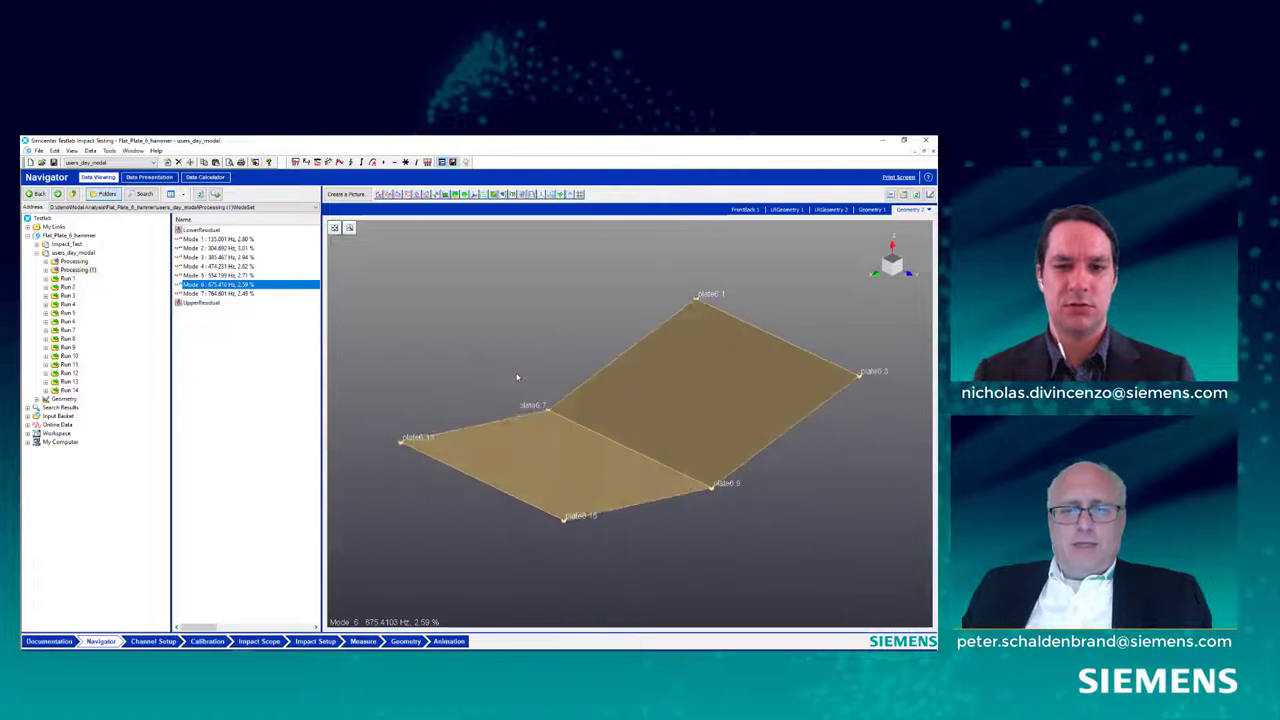
left_click(228, 293)
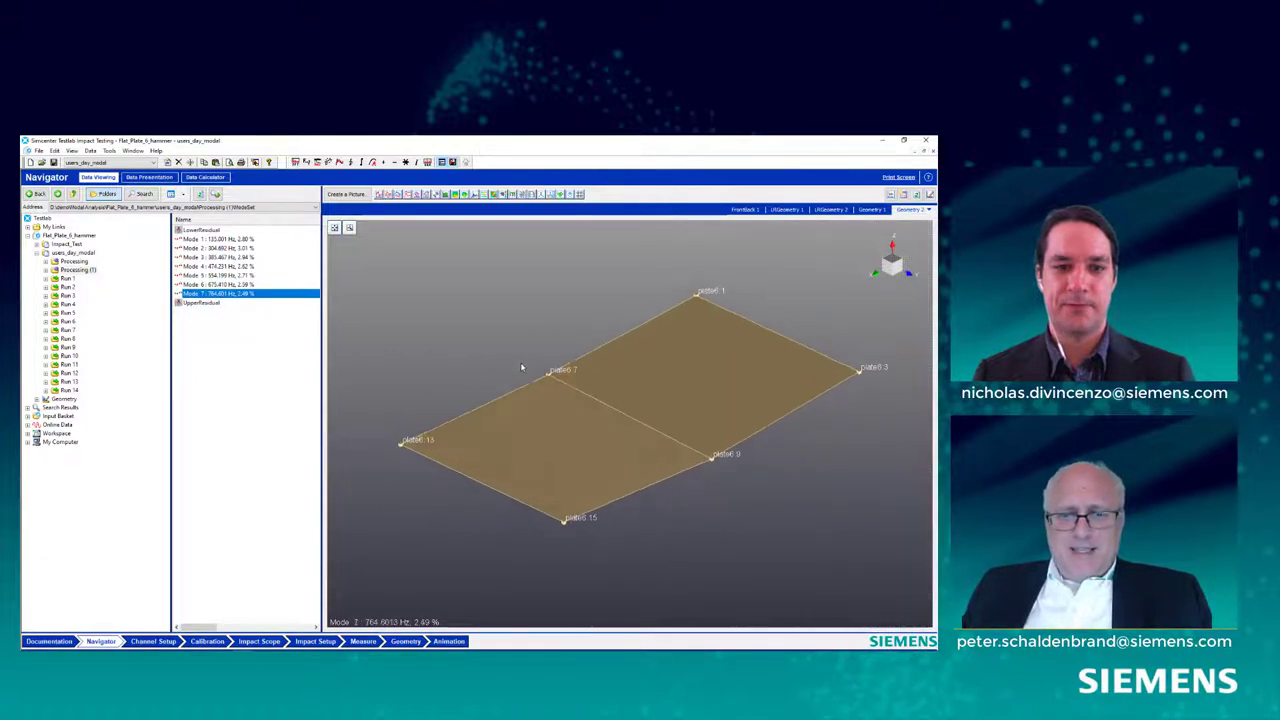
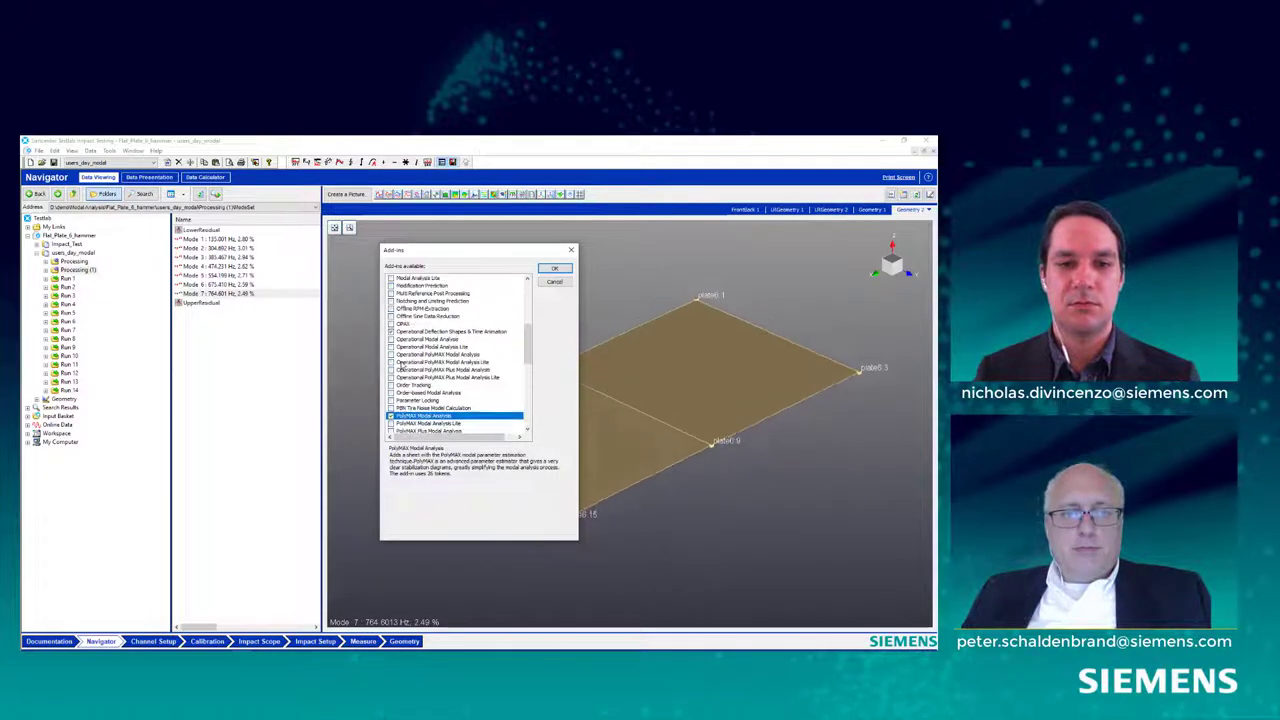
- Load the PolyMAX Modal Analysis add-in and show the Auto-MAC of Processing (1) in Modal Validation with the Matrix / Geometry layout
key("Return")
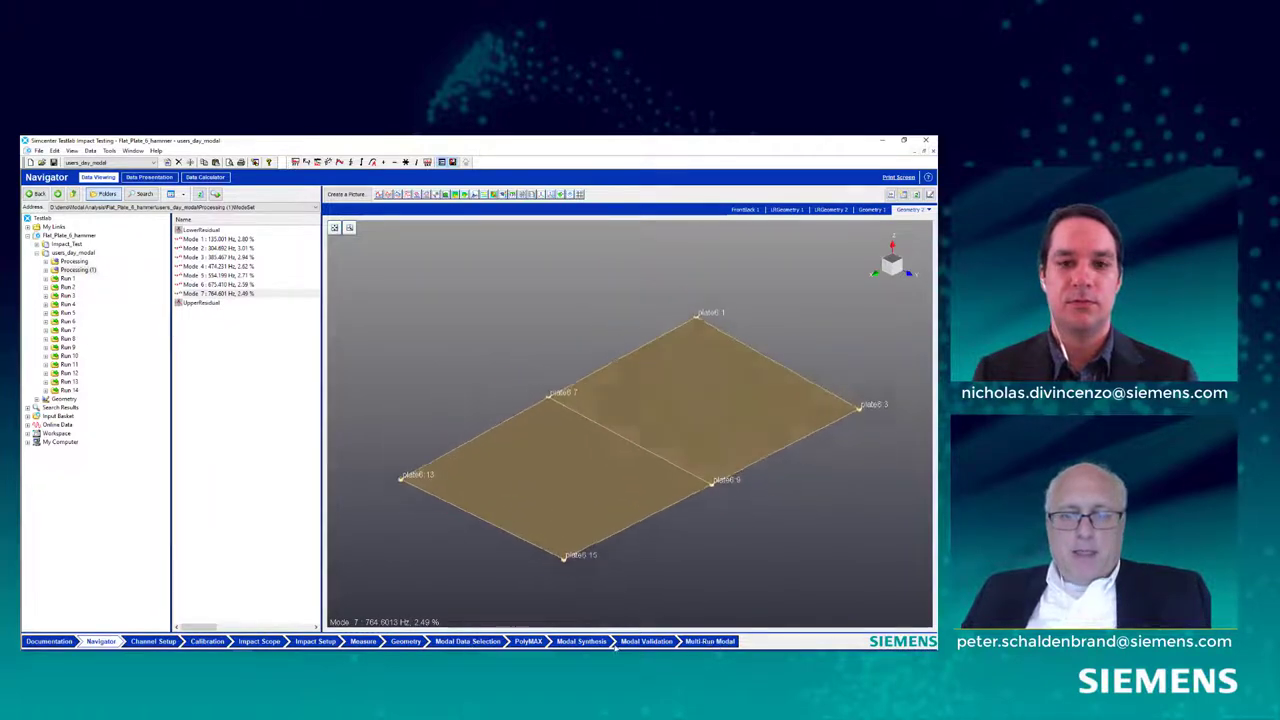
left_click(646, 642)
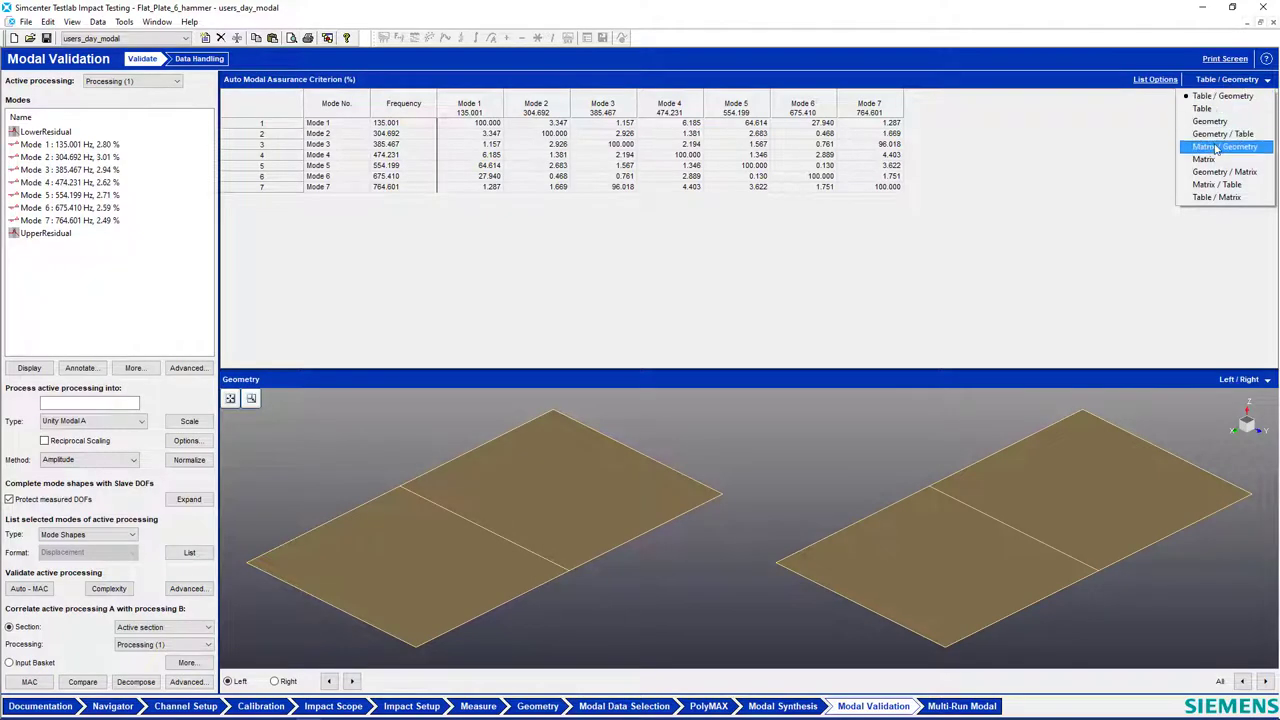
left_click(1216, 147)
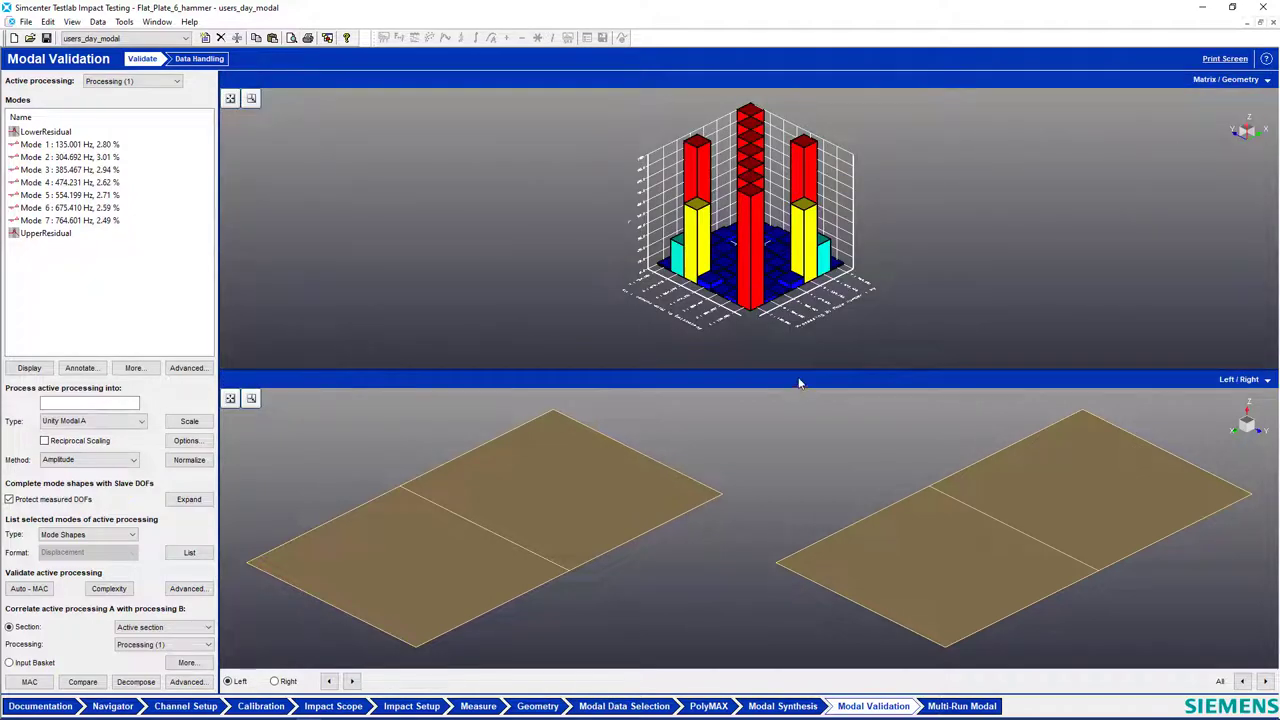
- Examine the 3D Auto-MAC matrix and animate the diagonal pairs of Mode 1 and Mode 2 side by side
left_click_drag(776, 318, 700, 318)
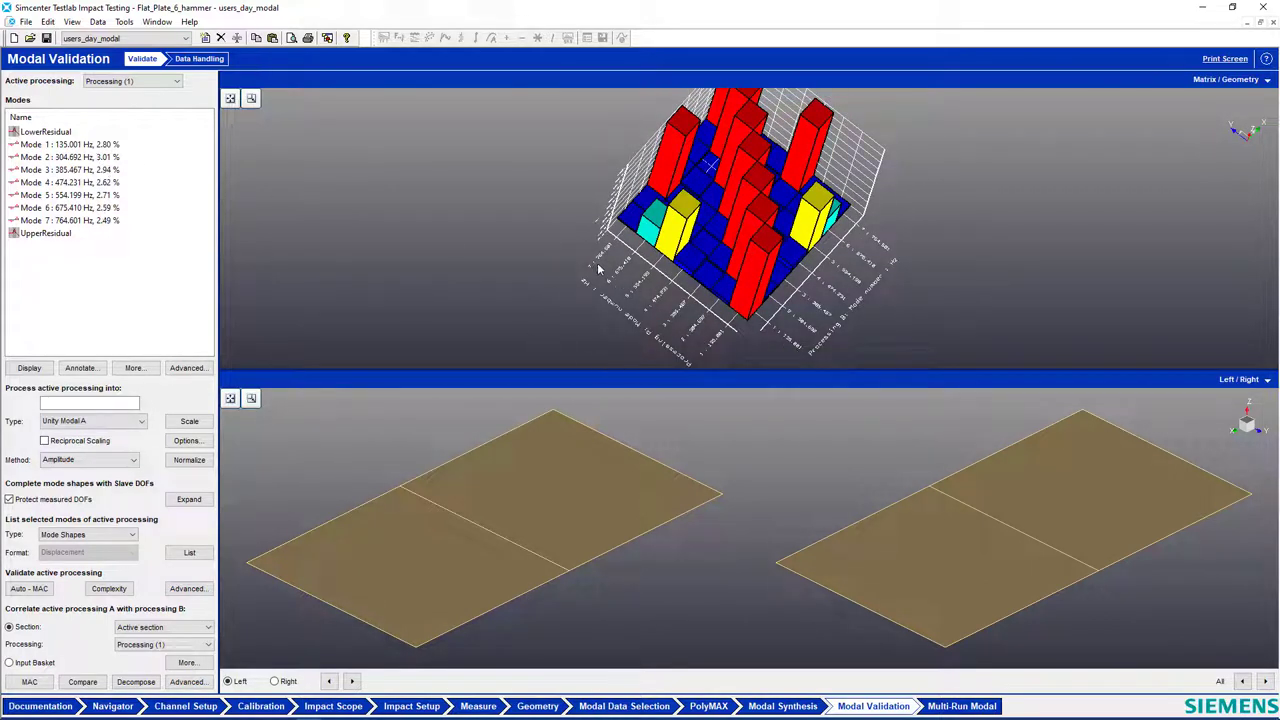
left_click_drag(787, 300, 757, 238)
left_click(756, 234)
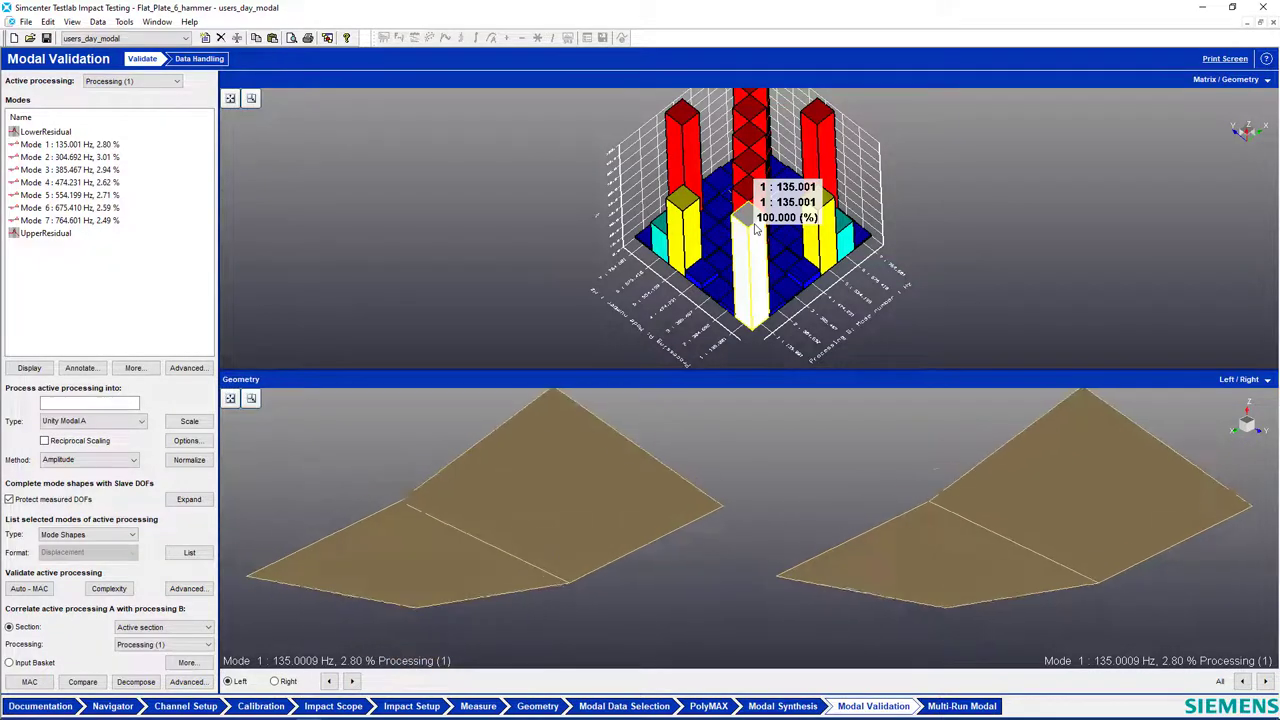
left_click(757, 196)
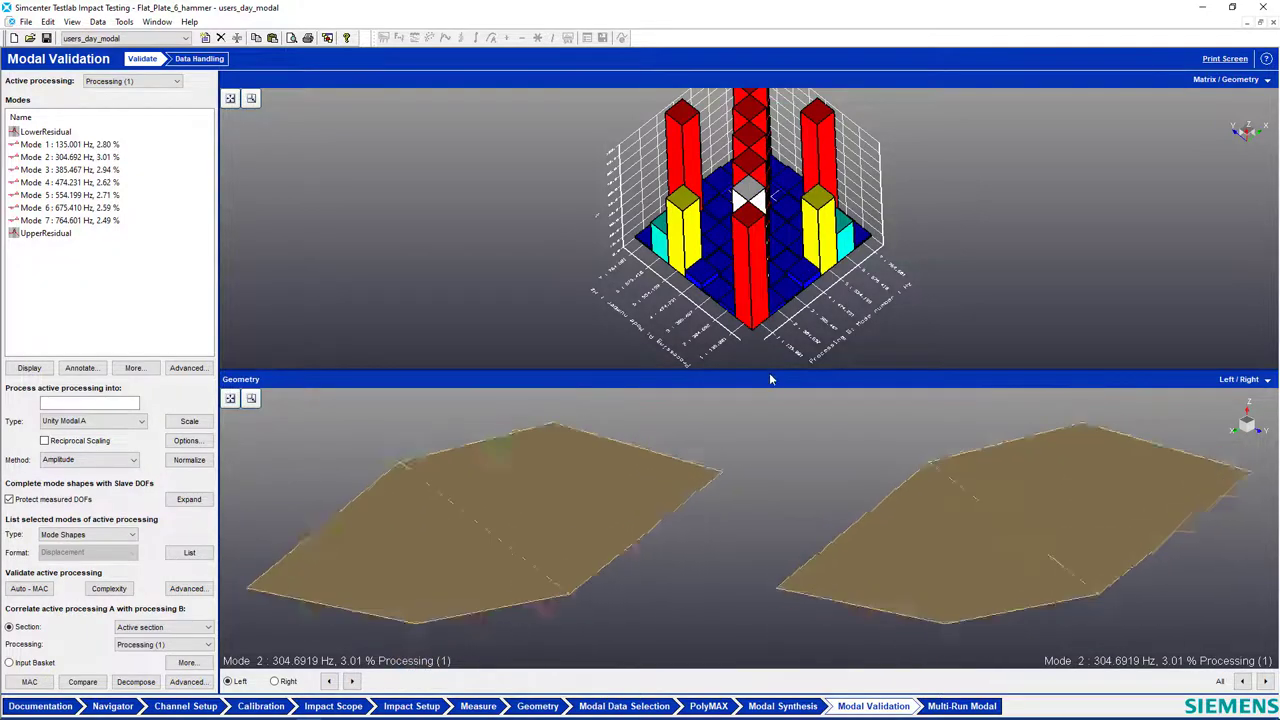
- Enlarge and fit the MAC matrix display, compare Mode 1 with Modes 2 and 3, and inspect the Mode 3 and Mode 7 pair
left_click_drag(765, 378, 765, 455)
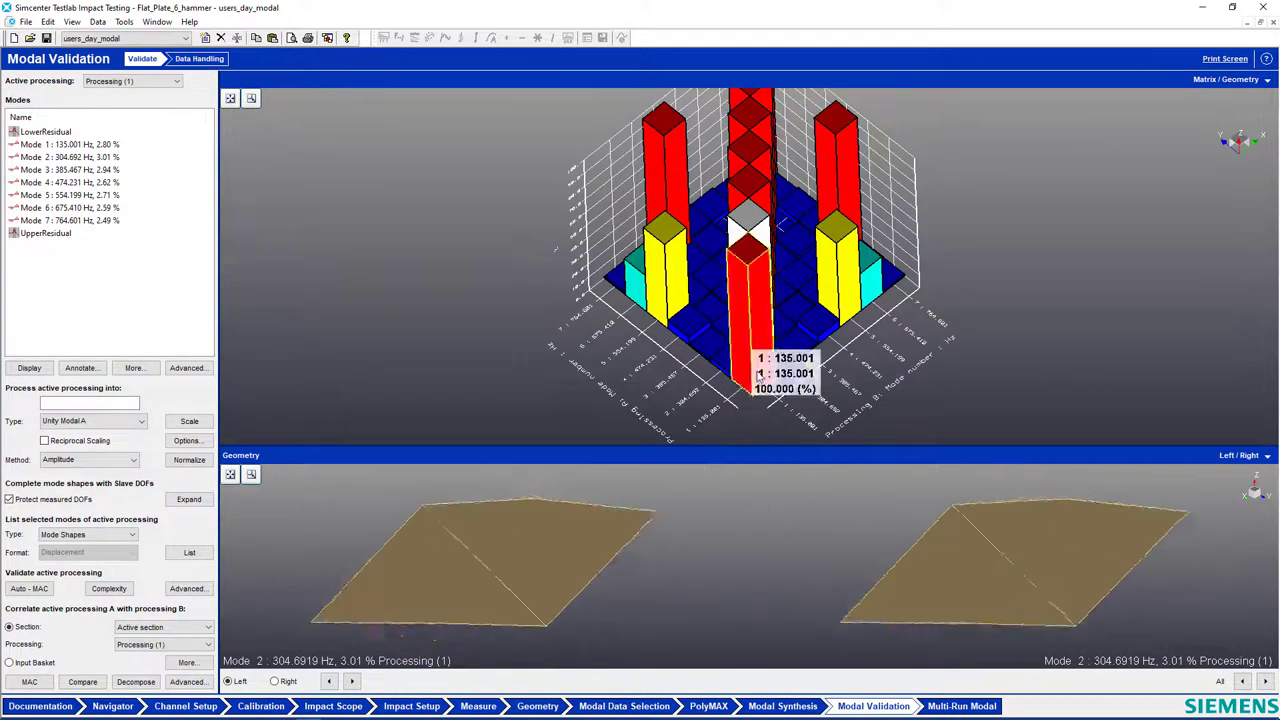
left_click(251, 99)
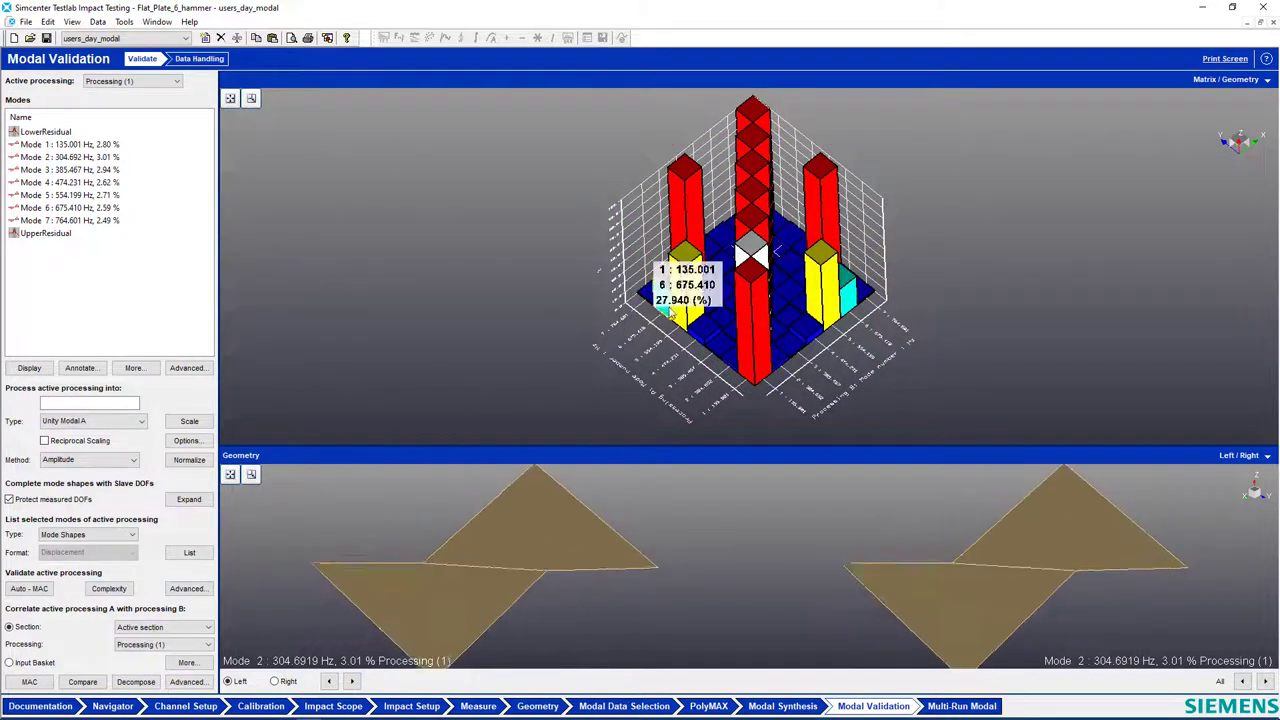
left_click(730, 363)
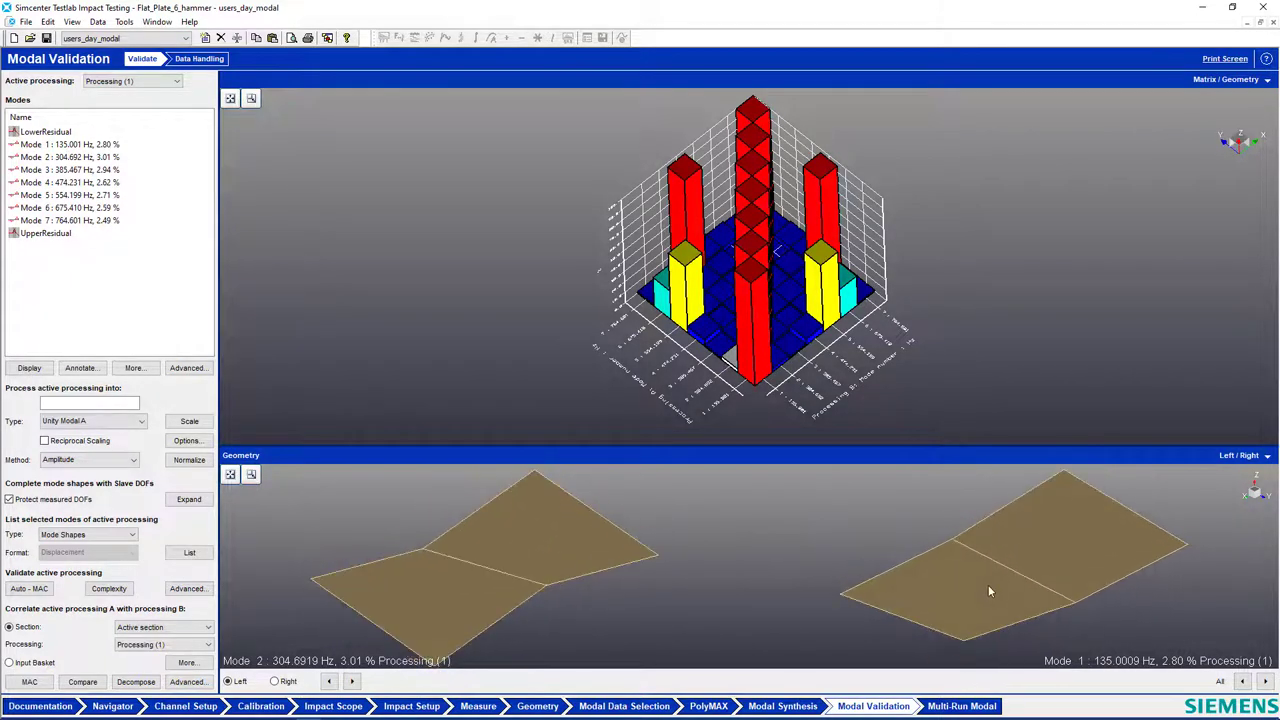
left_click(720, 347)
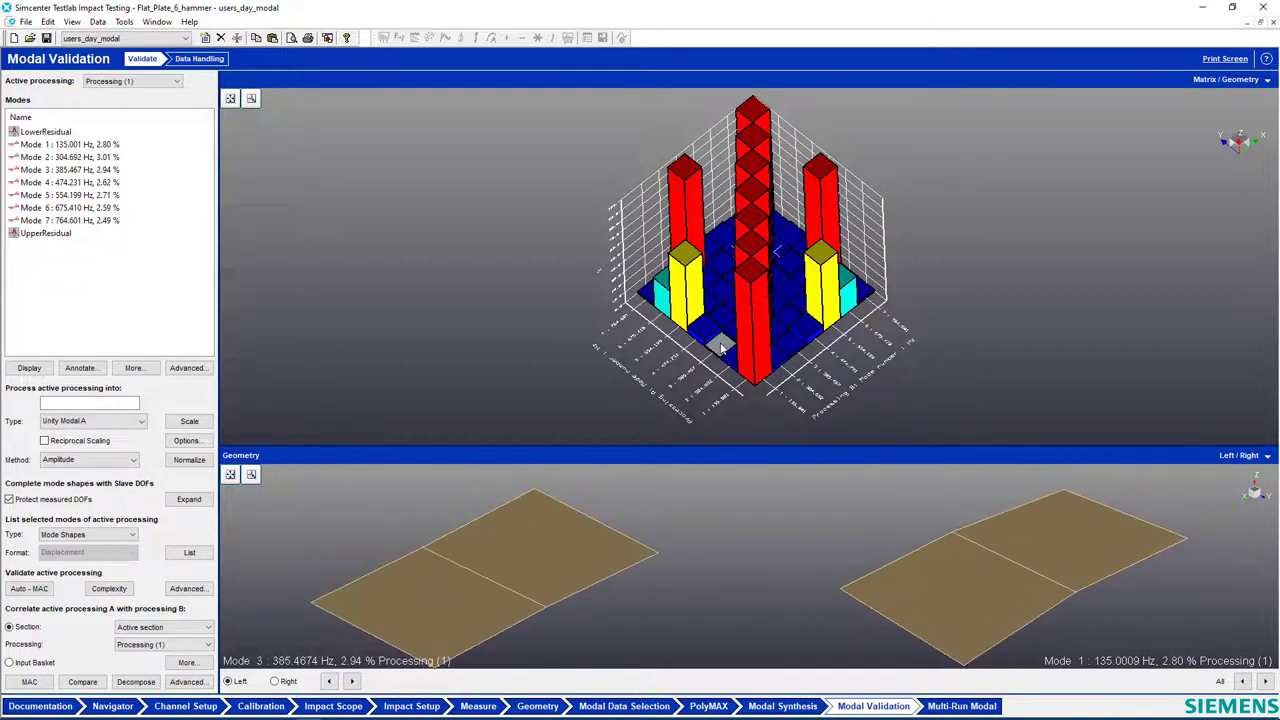
mouse_move(694, 181)
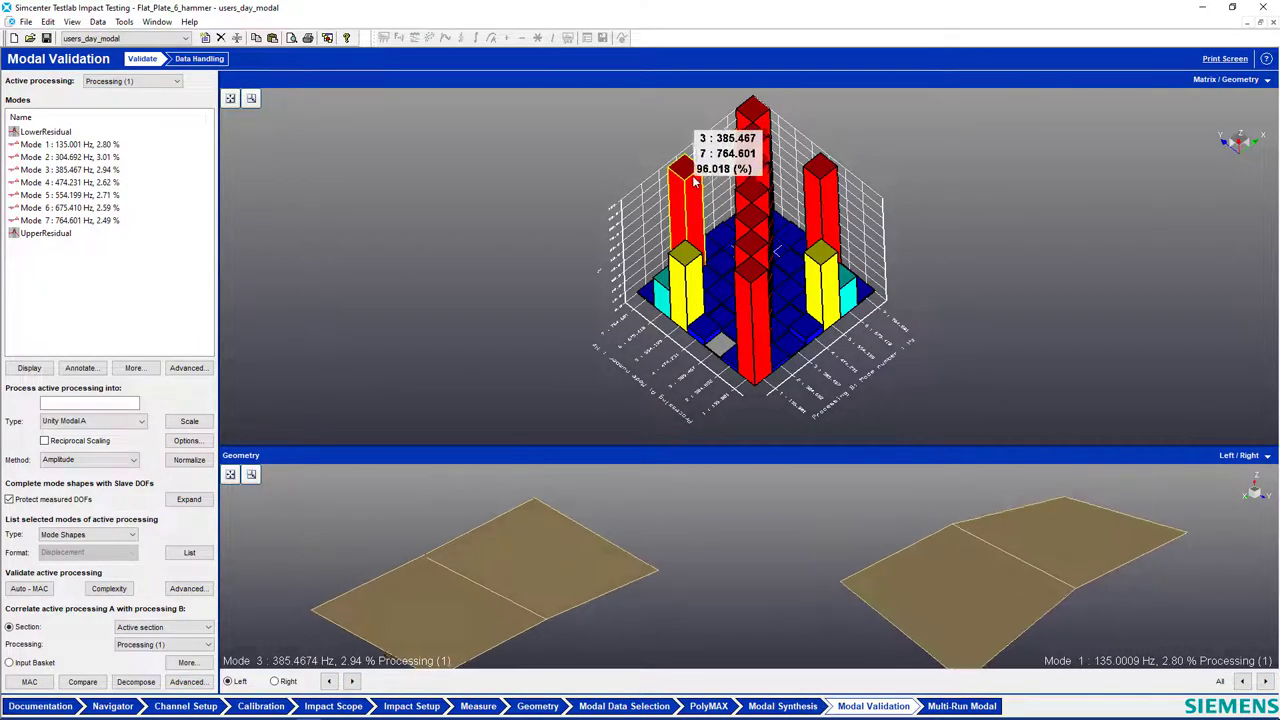
- Show the Mode 3 and Mode 7 pair side by side, and open the Flat_Plate_15_shaker project without saving changes
left_click(693, 181)
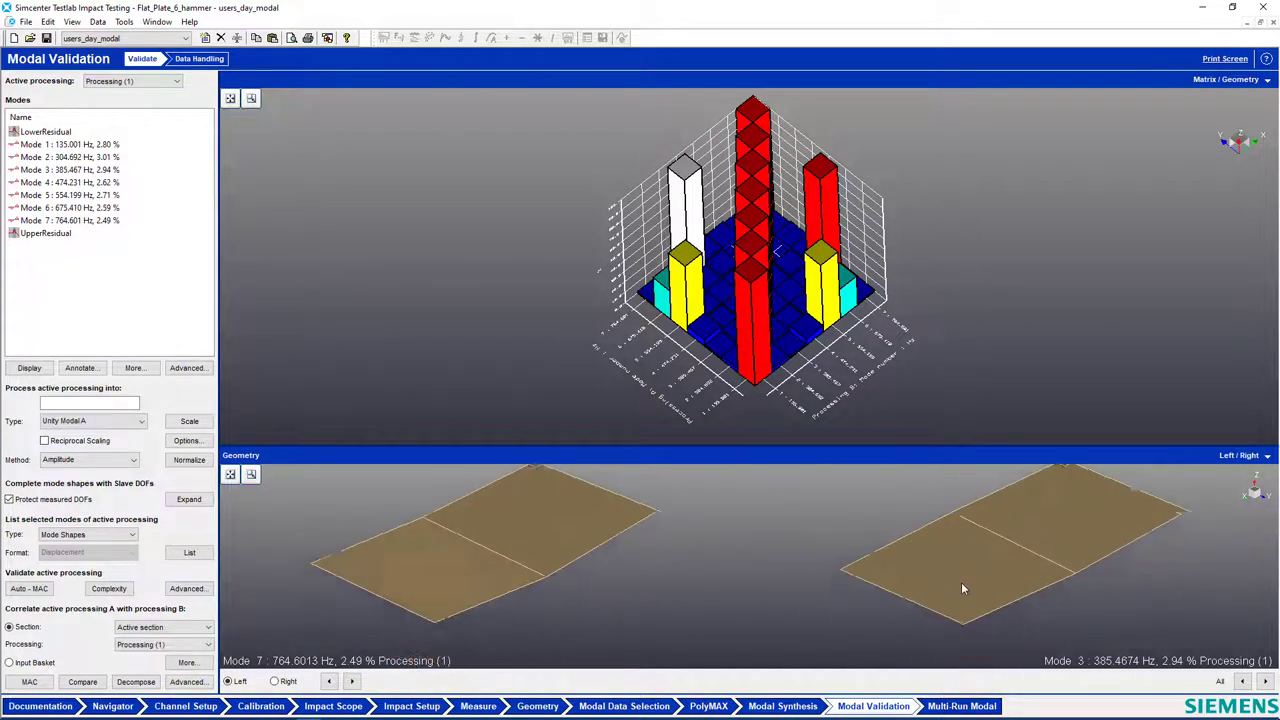
left_click(27, 22)
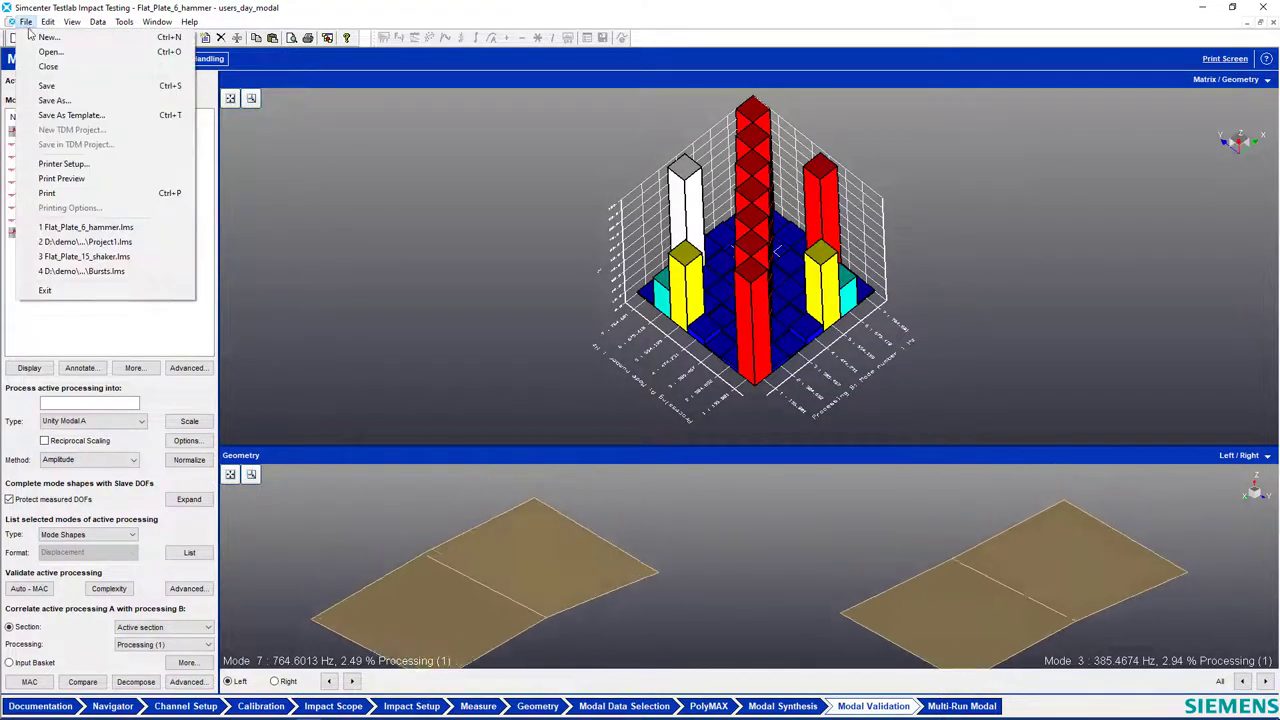
left_click(85, 256)
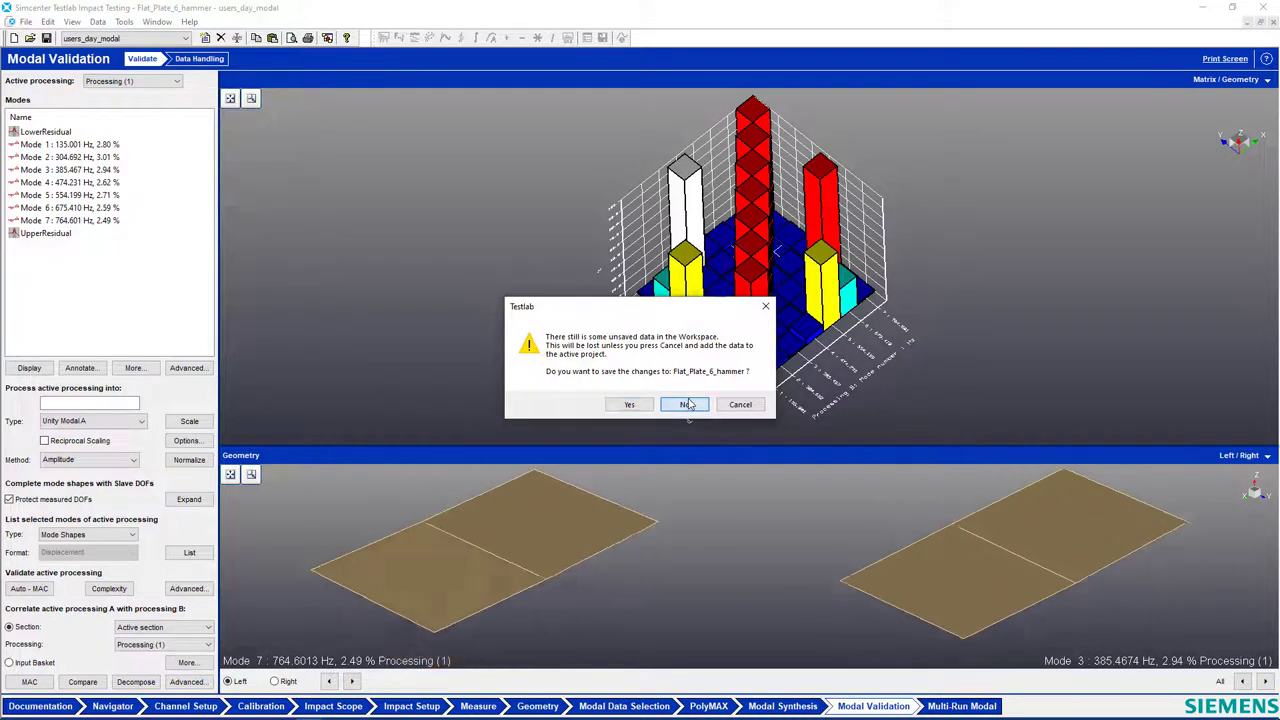
left_click(686, 404)
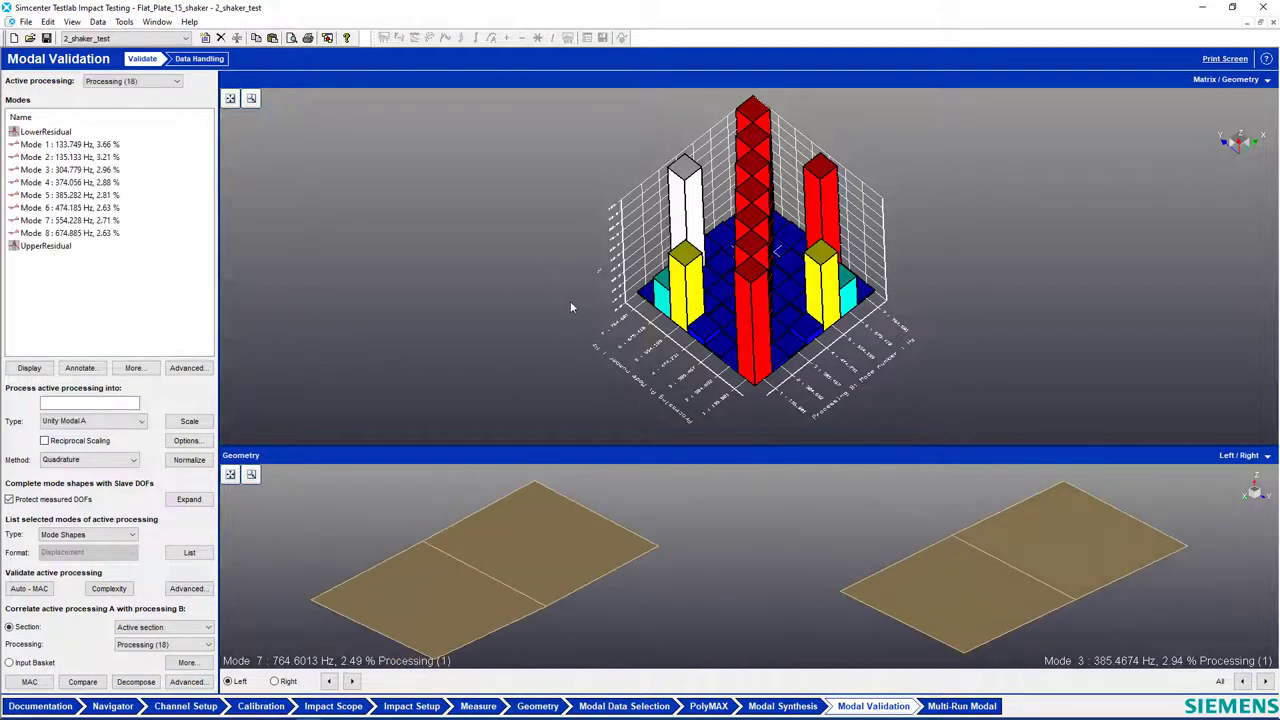
- View the shaker plate's animated geometry in the Navigator, and compute the Auto-MAC of Processing (18) in Modal Validation
left_click(112, 706)
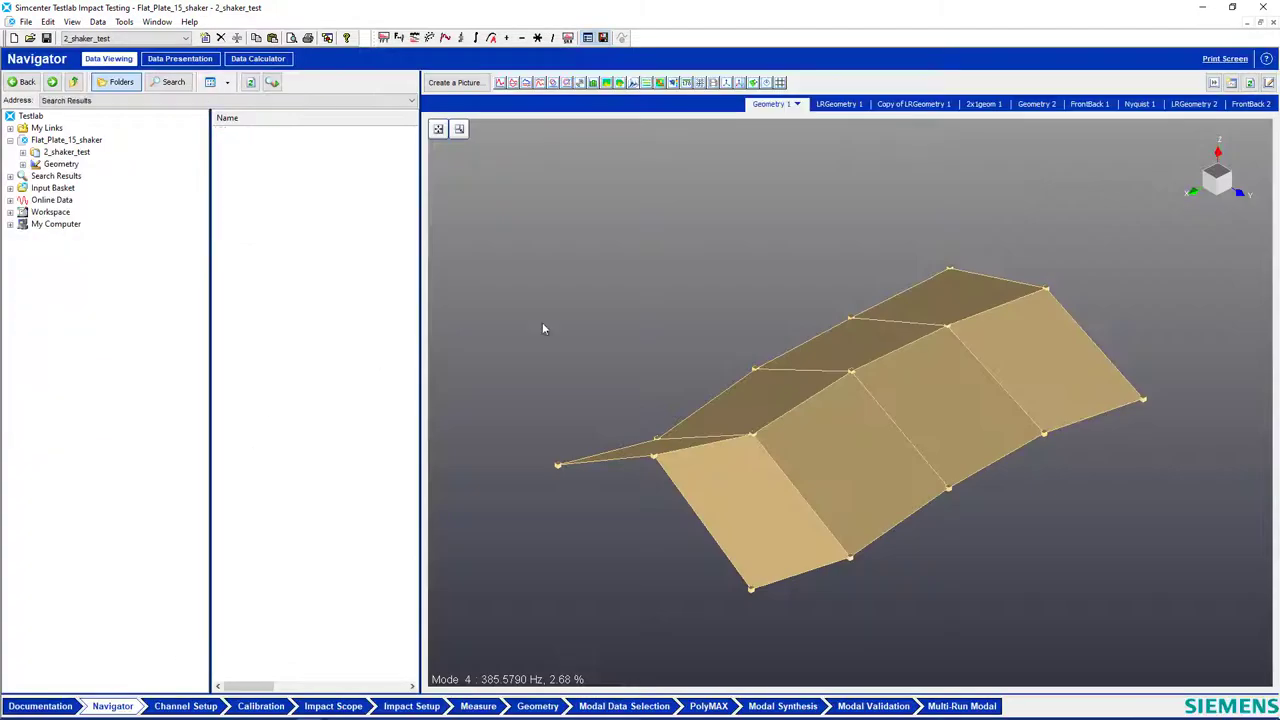
left_click_drag(856, 379, 700, 518)
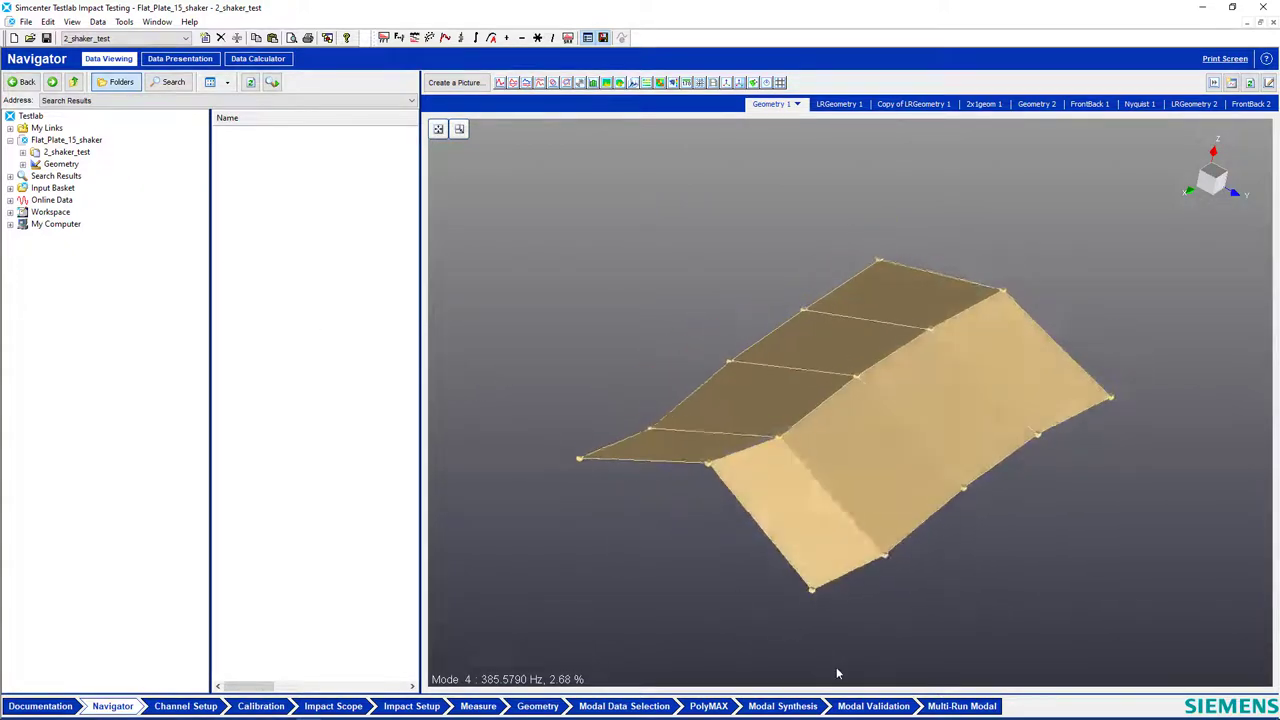
left_click(870, 708)
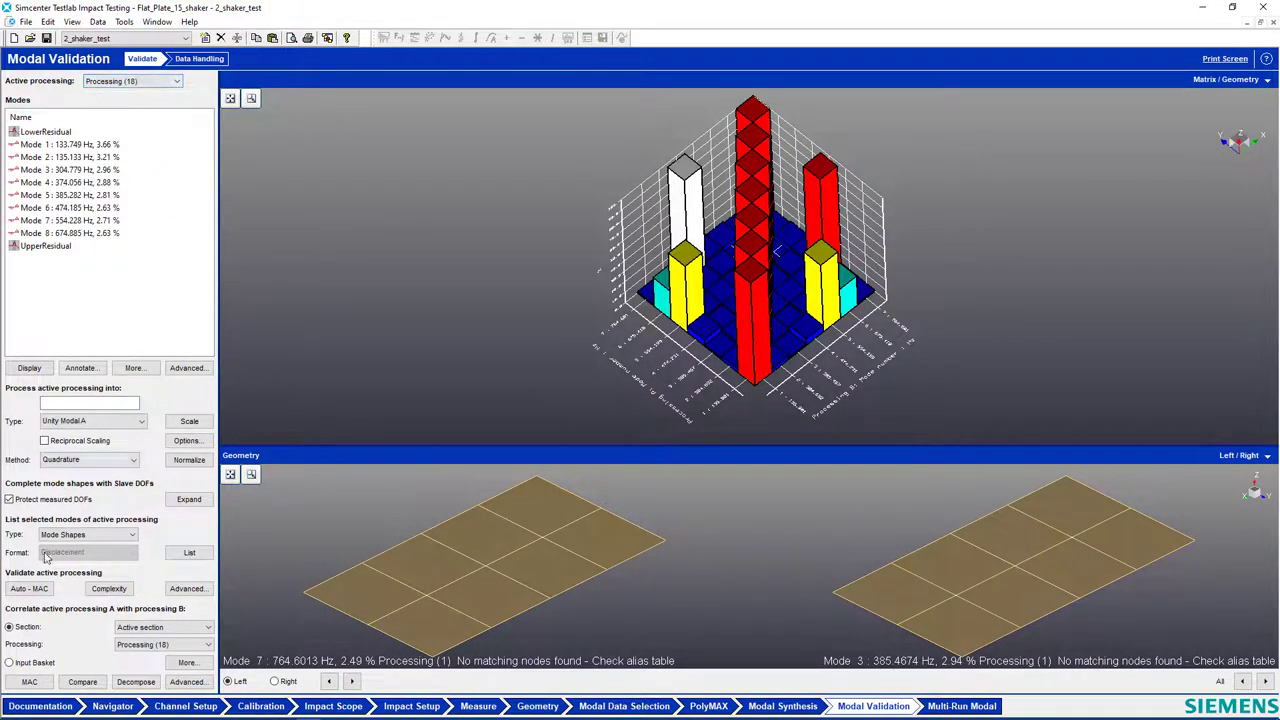
left_click(33, 592)
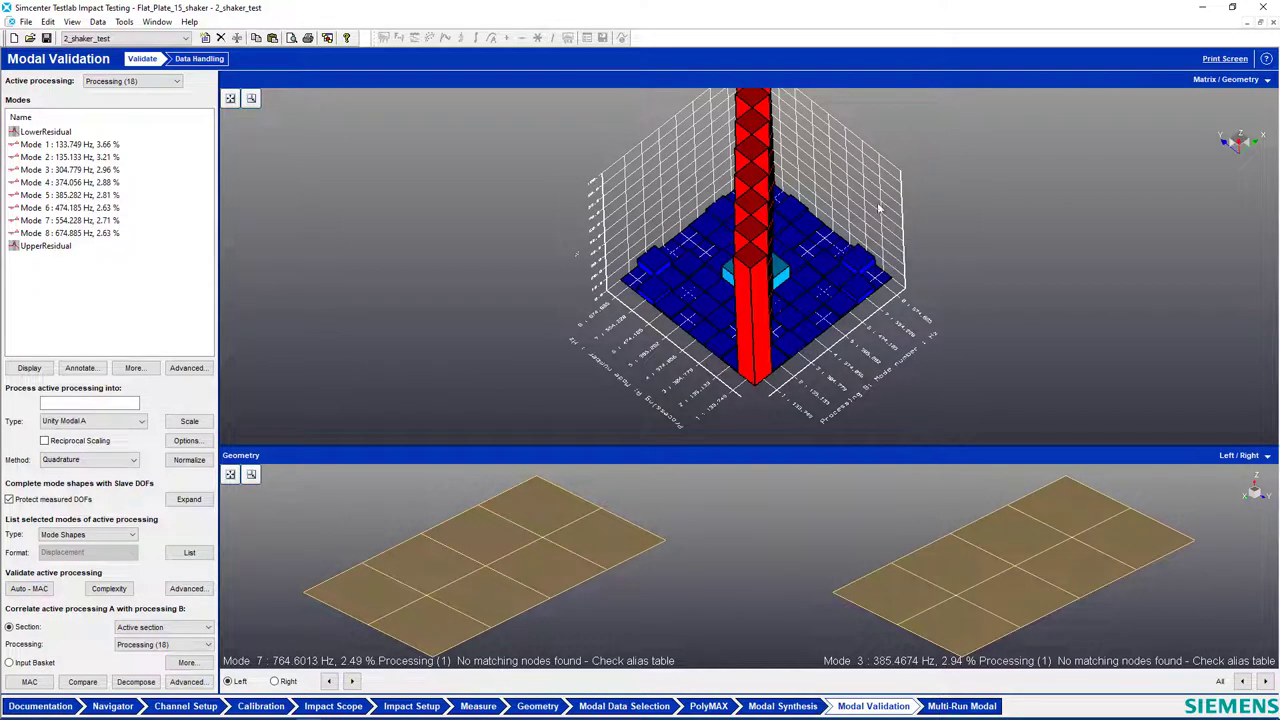
- Examine the 3D Auto-MAC matrix of the shaker test, animating the Mode 1 diagonal and the Mode 7 and Mode 5 pair
left_click_drag(906, 181, 718, 320)
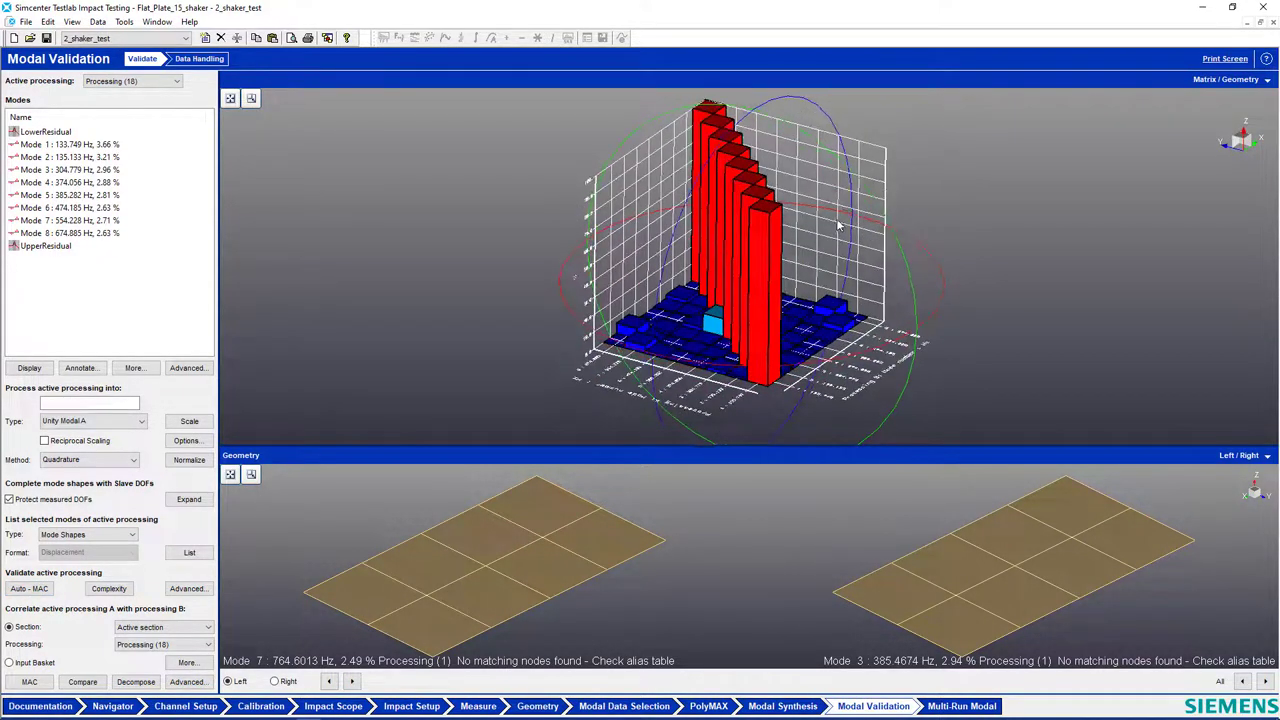
mouse_move(718, 322)
left_click(760, 348)
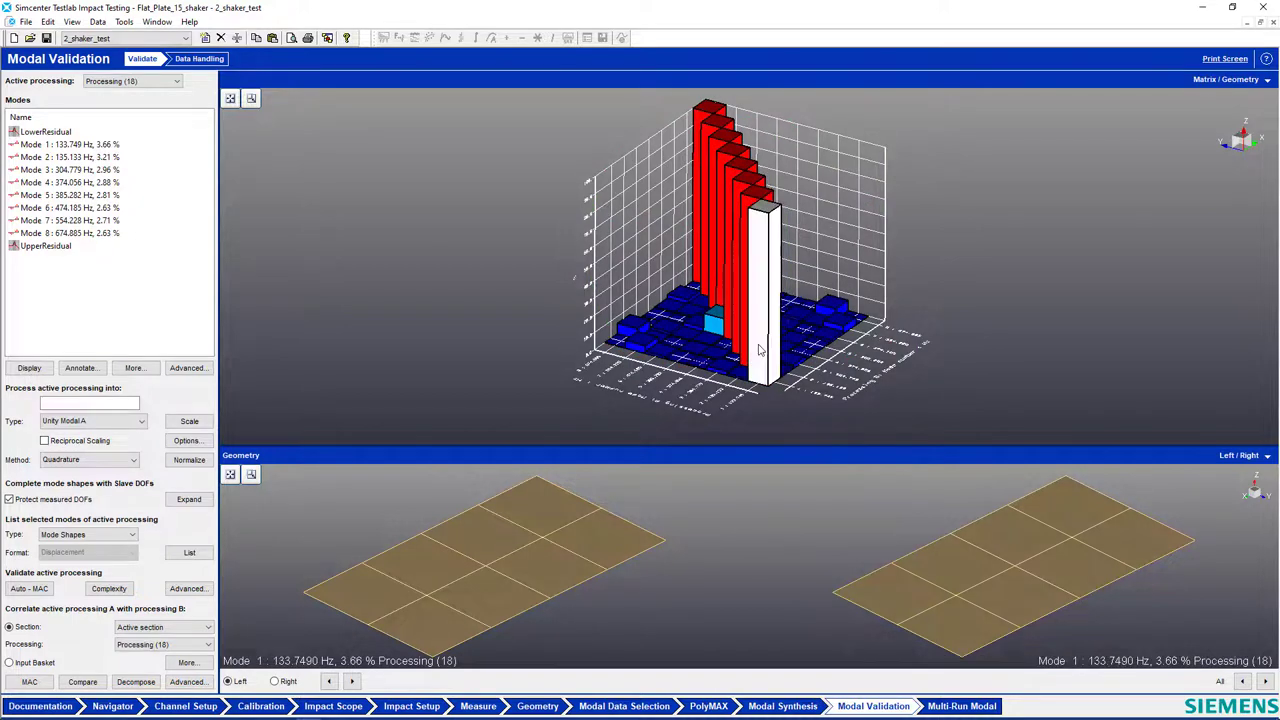
left_click(678, 326)
left_click(678, 318)
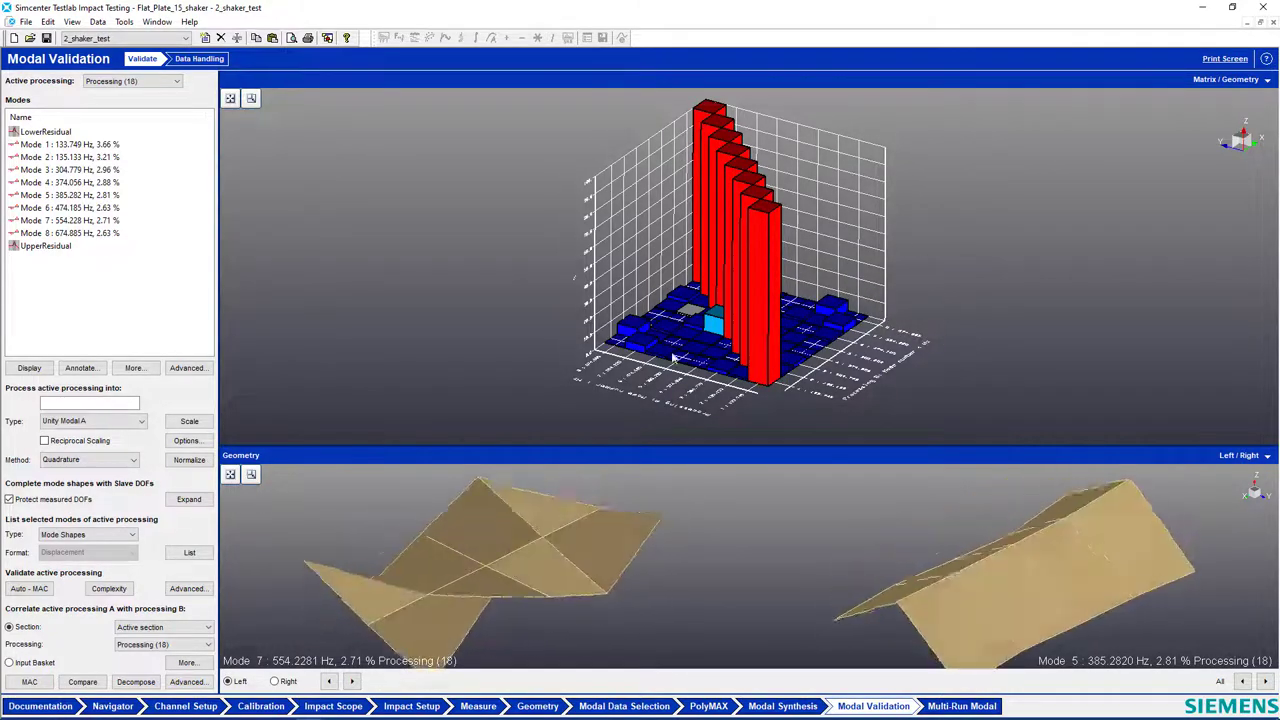
mouse_move(784, 372)
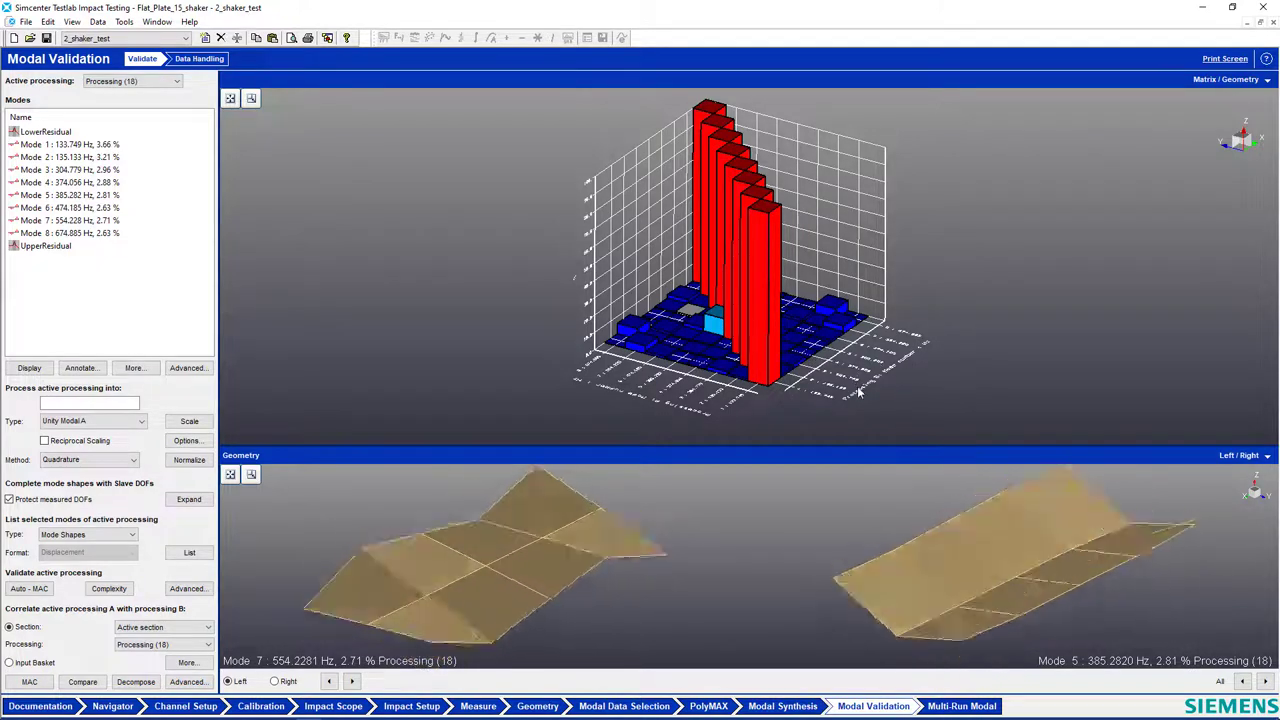
left_click_drag(796, 404, 744, 413)
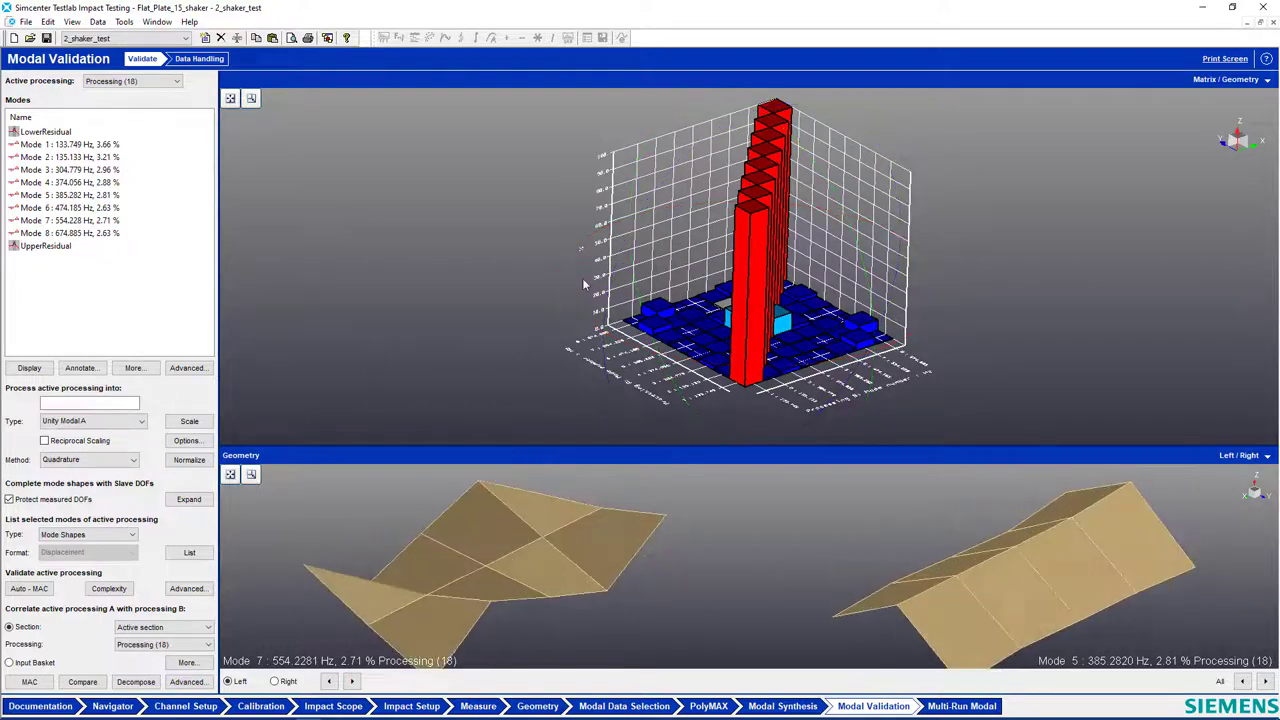
- Reopen the Flat_Plate_6_hammer project without saving changes, and show its Geometry 1 picture in the Navigator
left_click(25, 22)
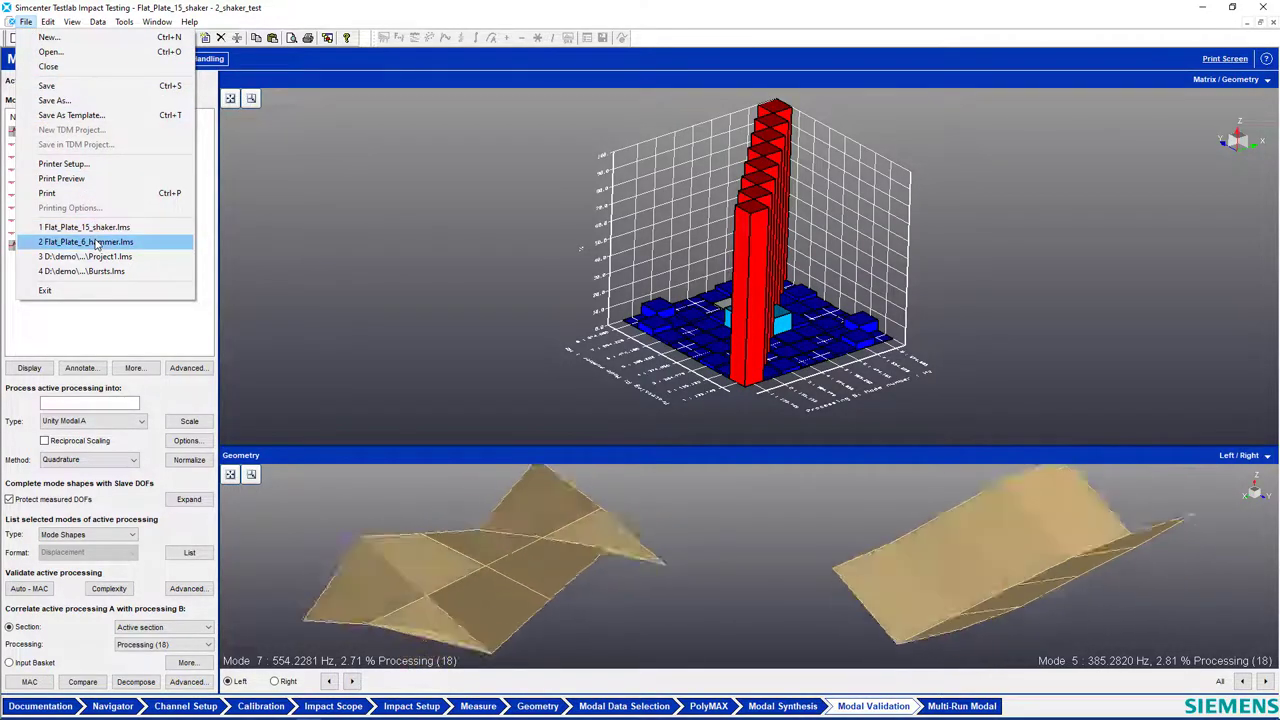
left_click(96, 243)
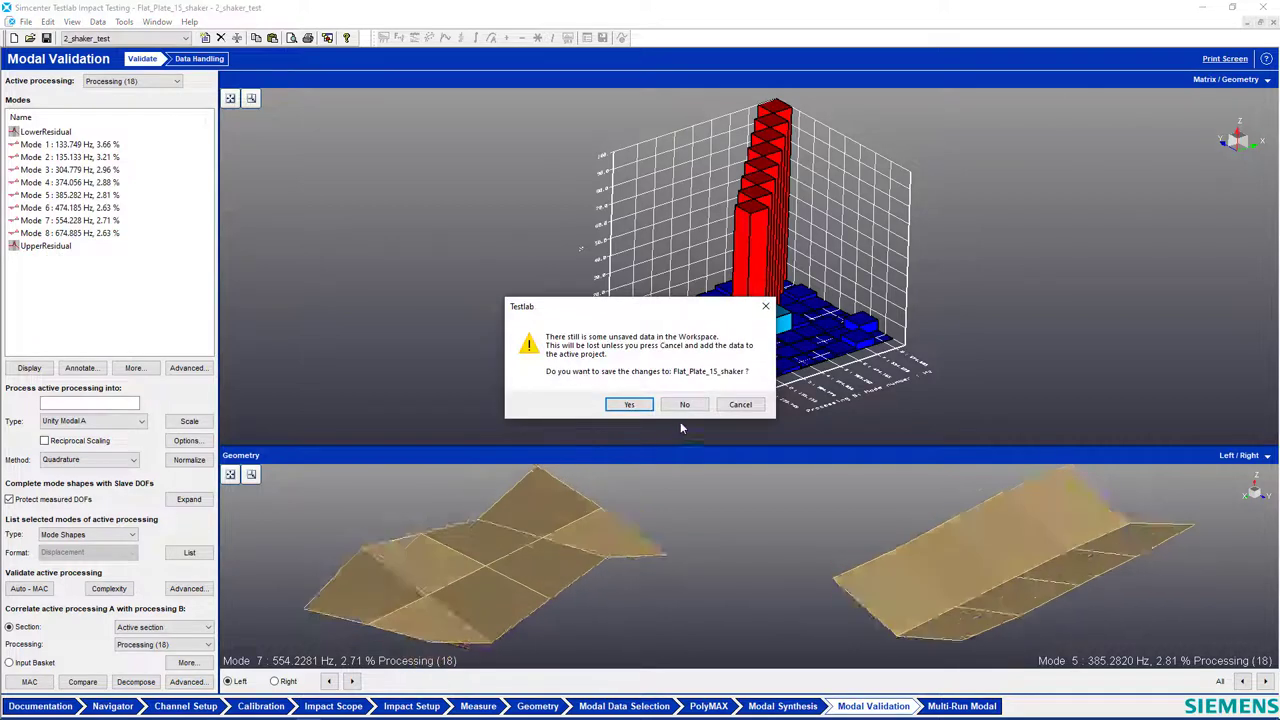
left_click(686, 407)
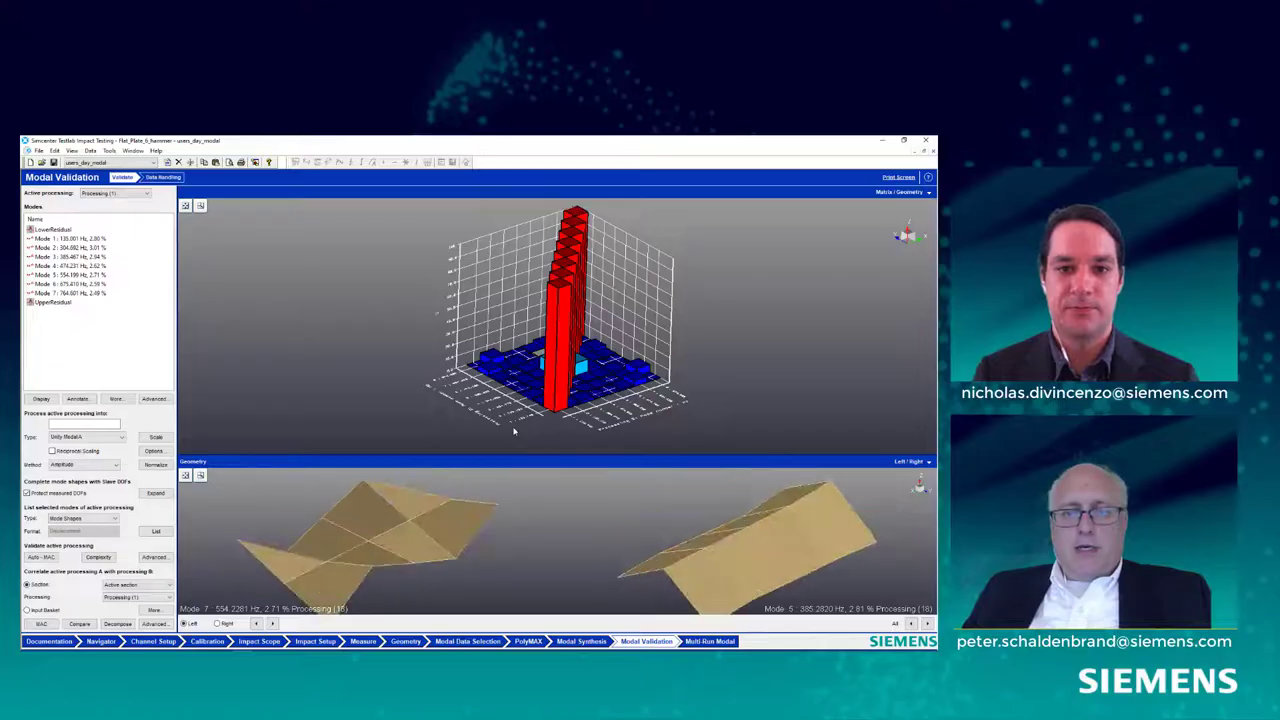
left_click(104, 641)
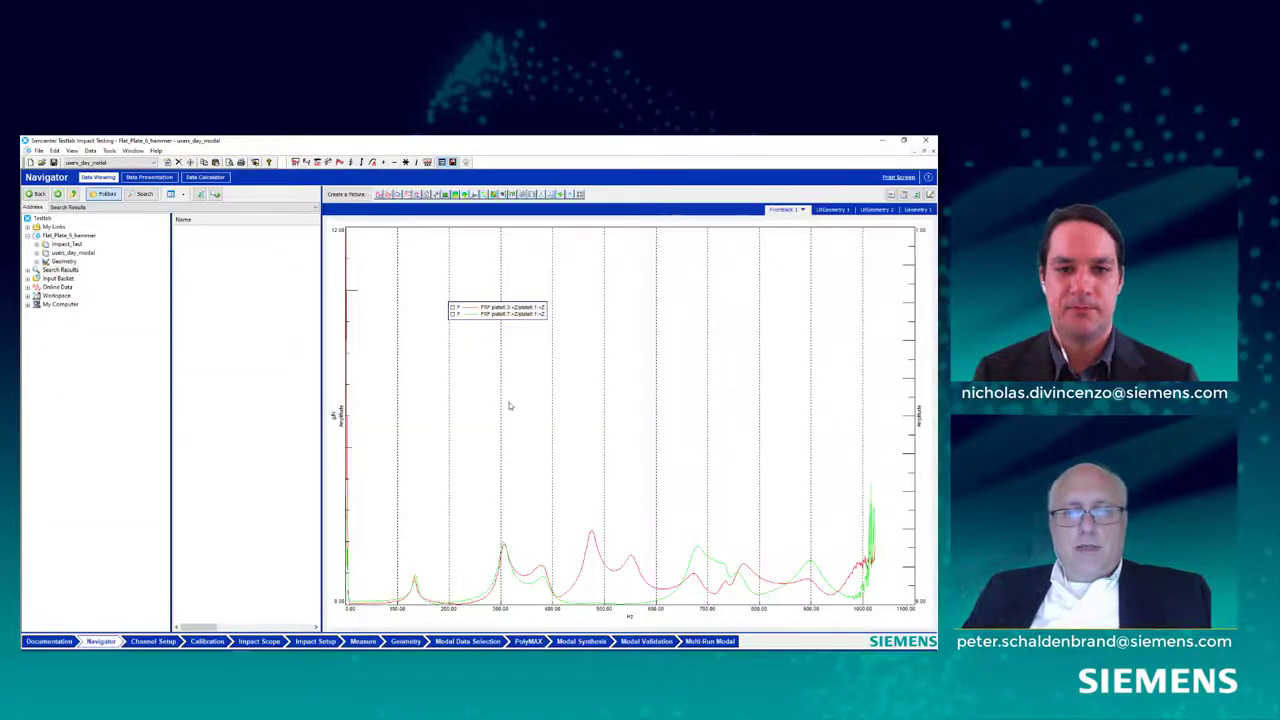
left_click(916, 210)
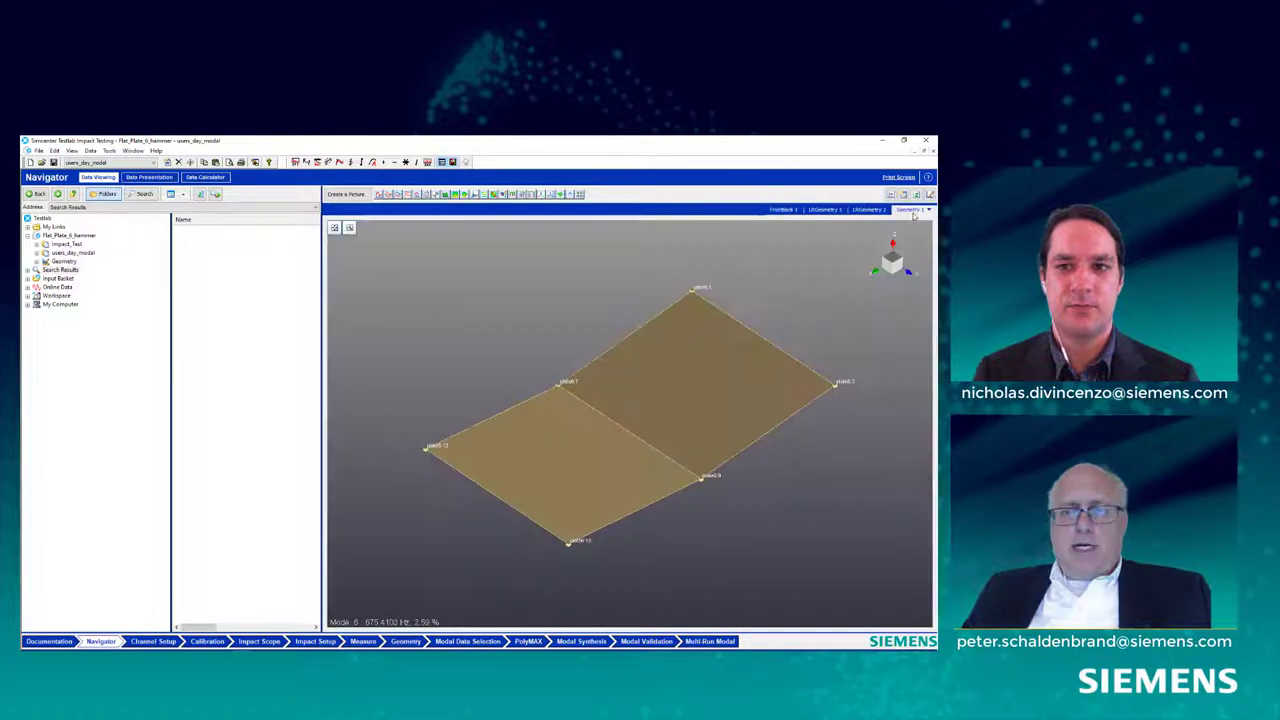
- Browse the users_day_modal section to Processing (1) and list the modes in its ModeSet
left_click(60, 253)
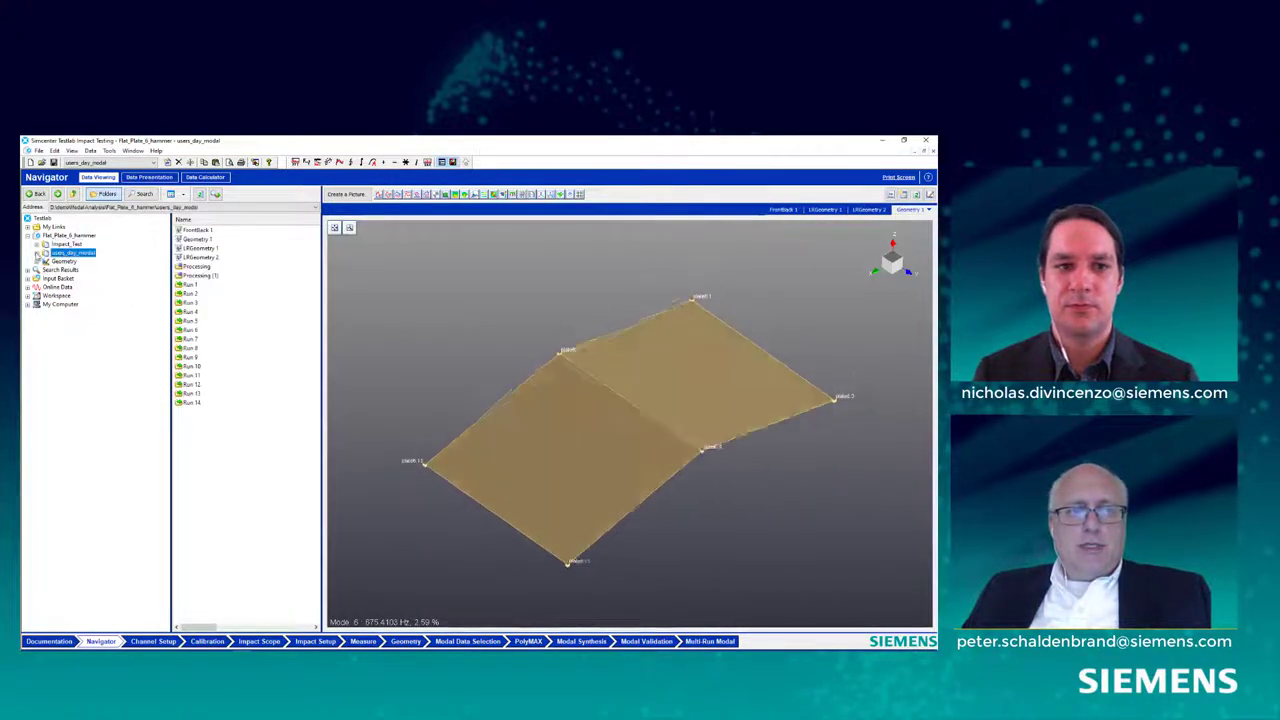
double_click(203, 276)
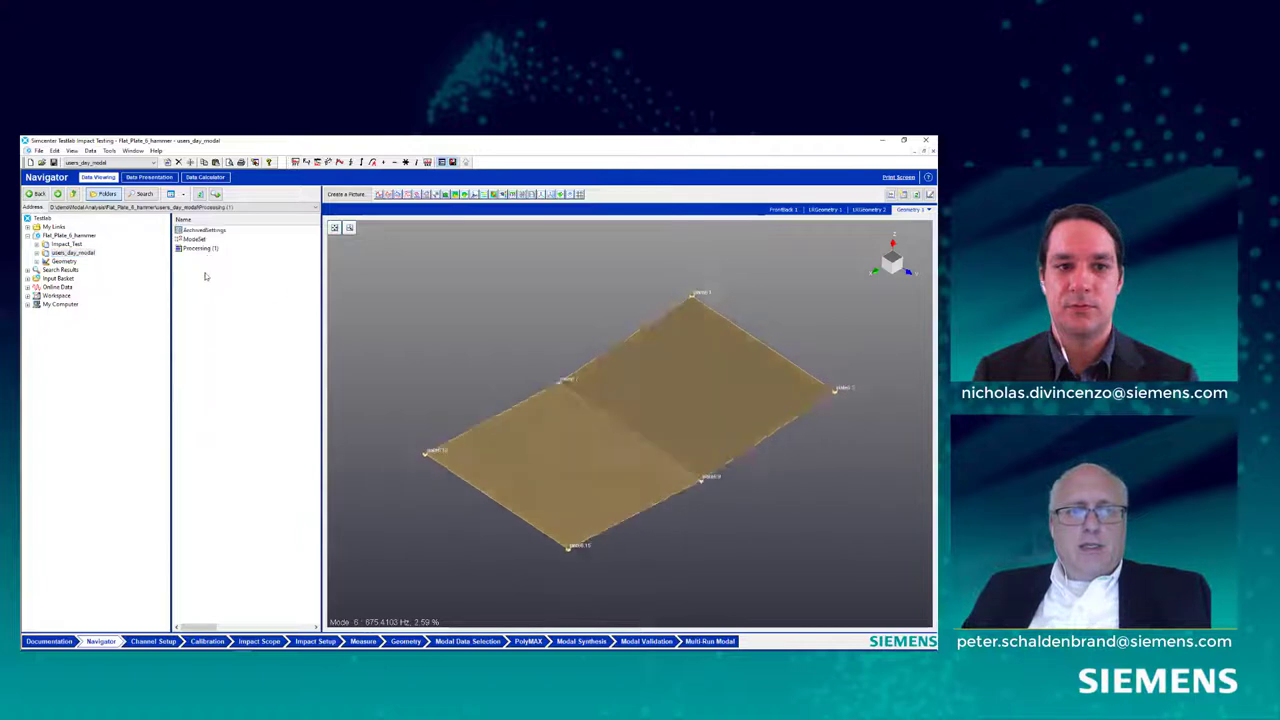
double_click(205, 248)
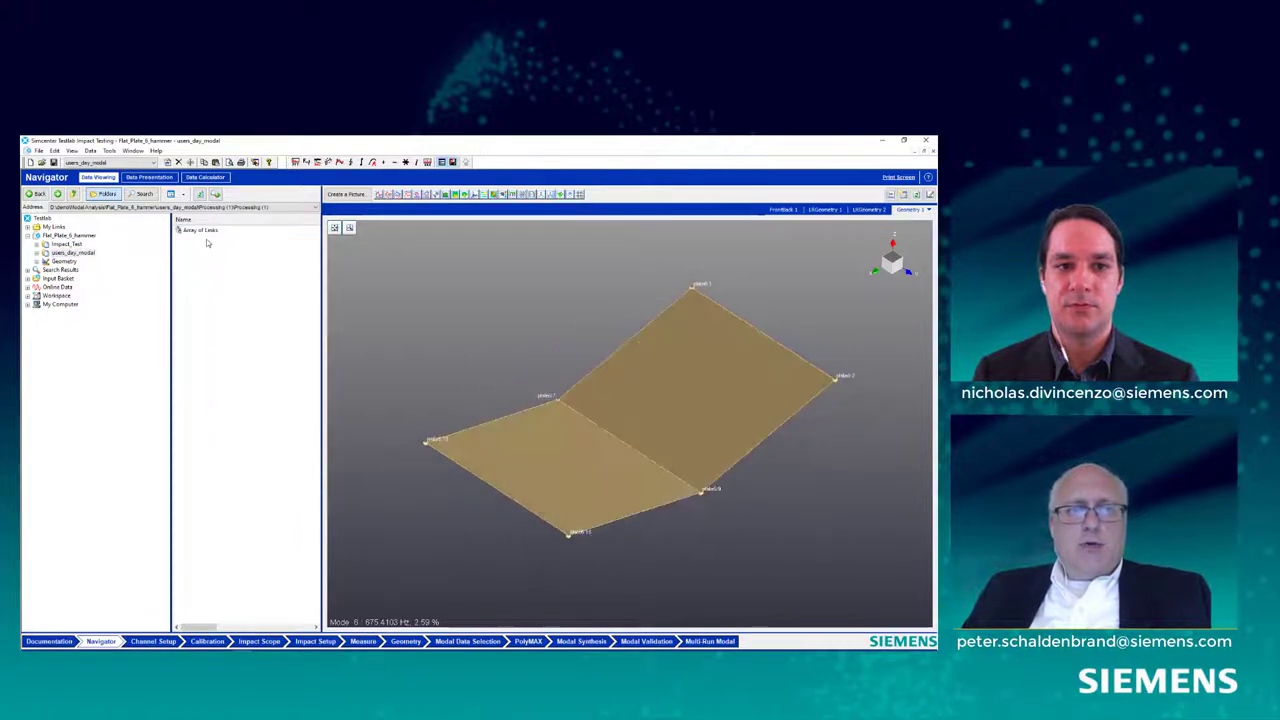
double_click(70, 253)
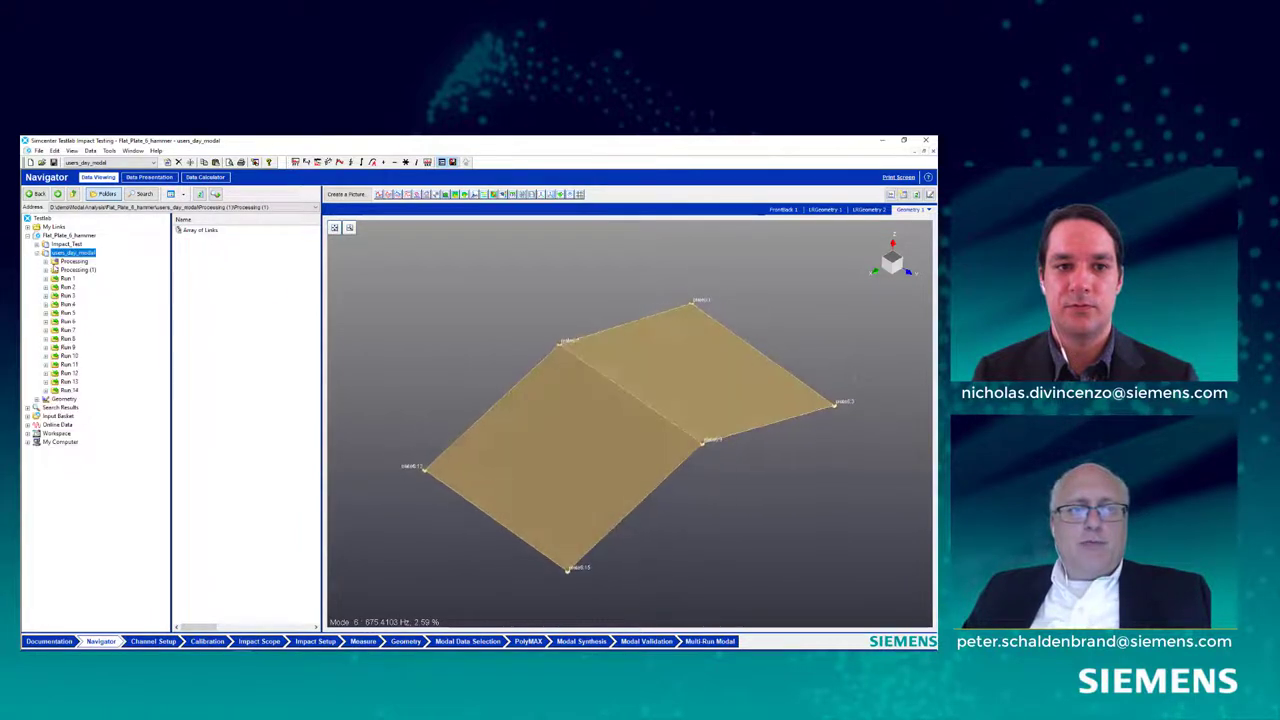
left_click(78, 270)
double_click(203, 239)
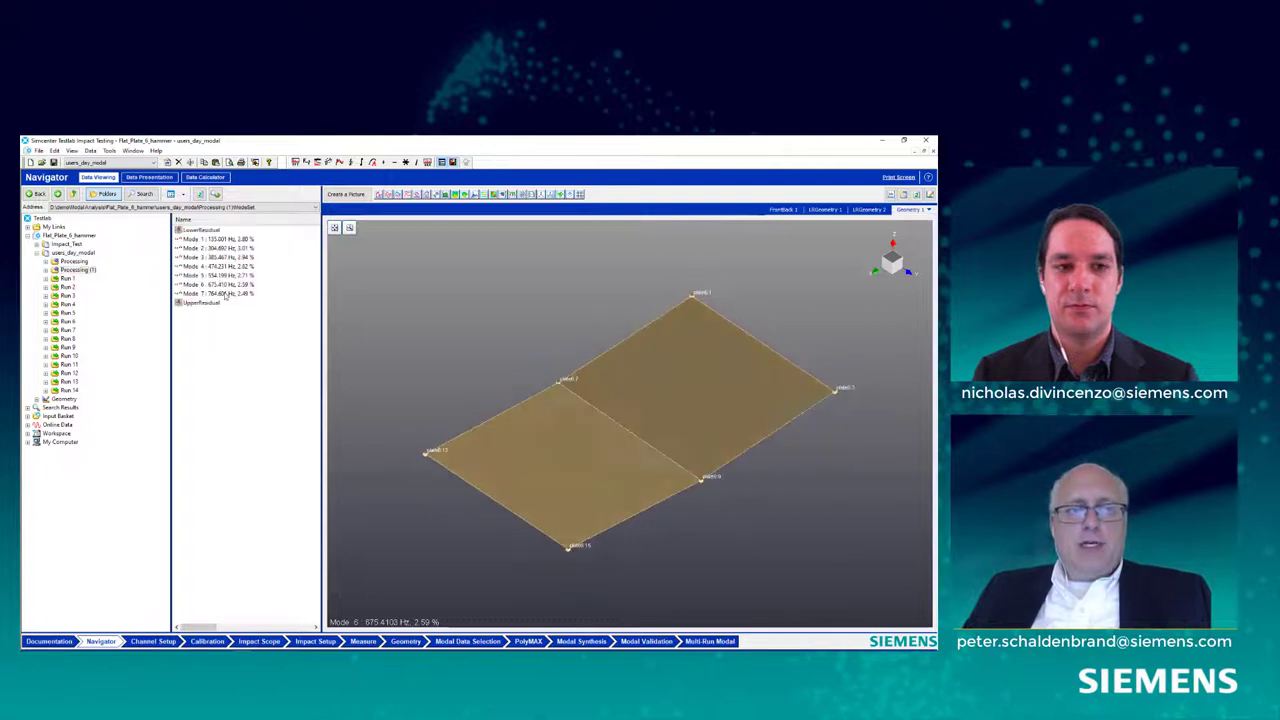
- Animate Modes 7, 6 and 5 on the six-point plate, and view the Mode 1 shape from different angles
left_click(228, 294)
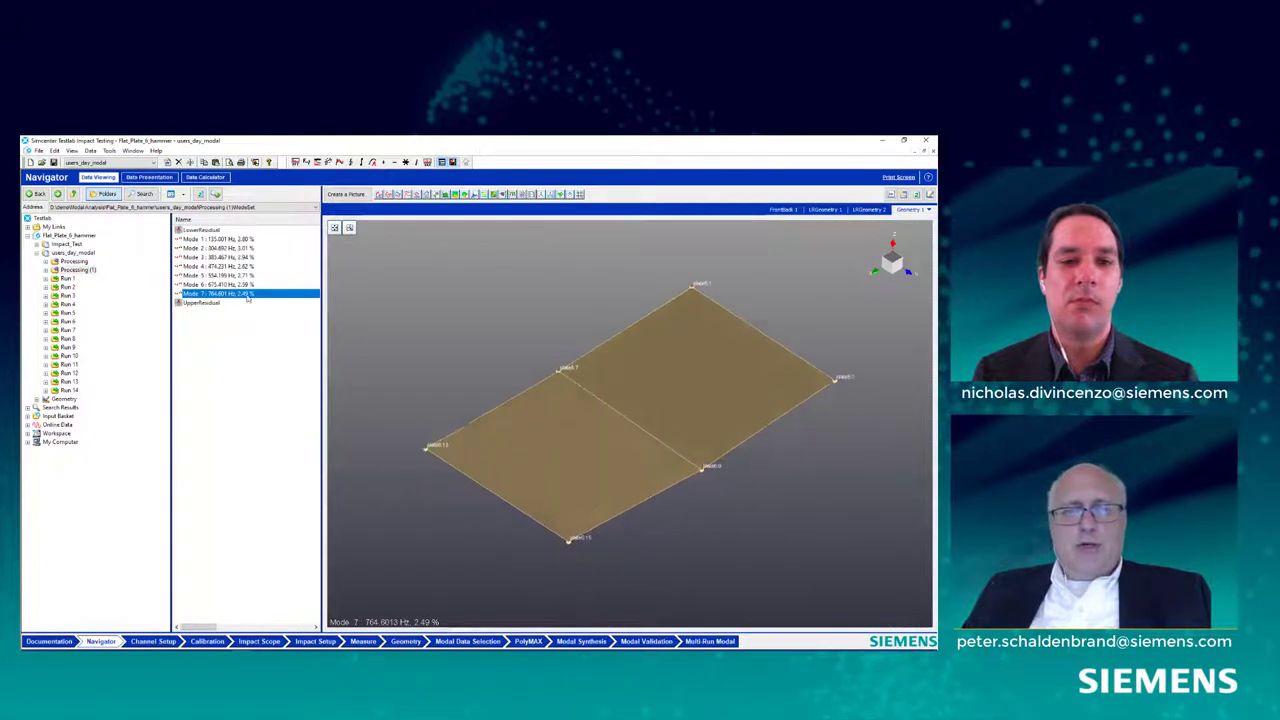
left_click(242, 286)
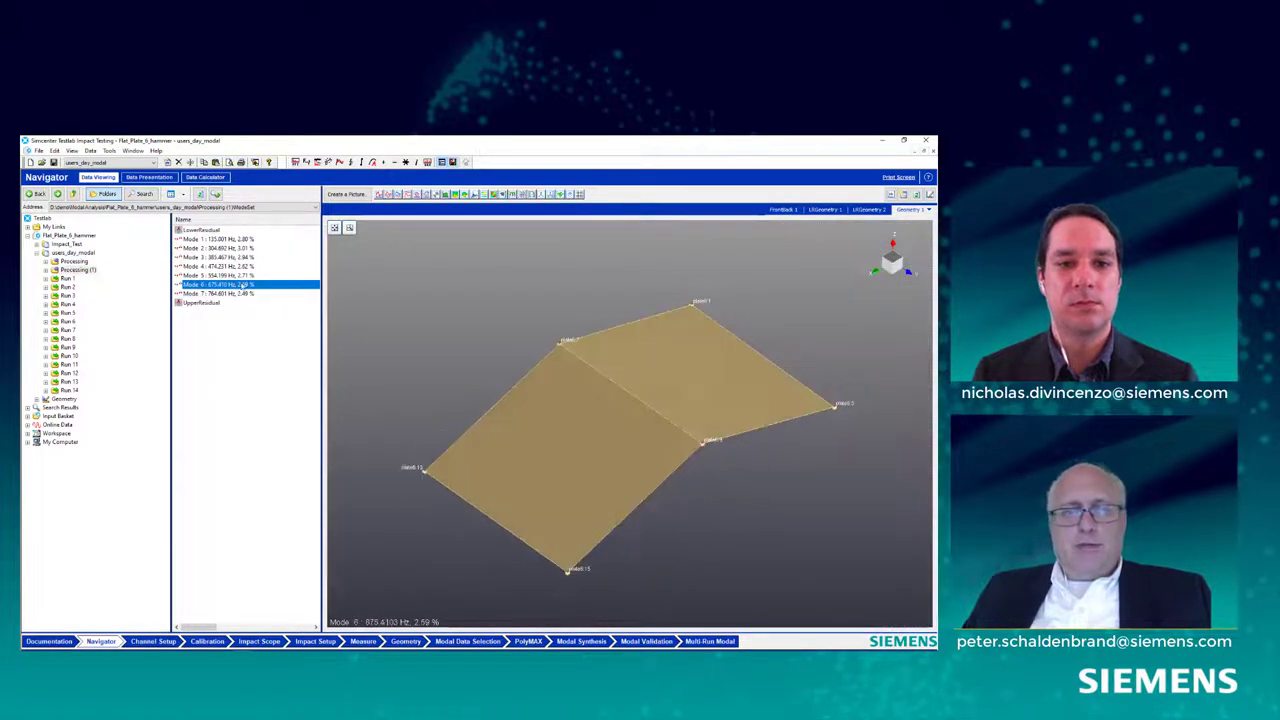
left_click(242, 276)
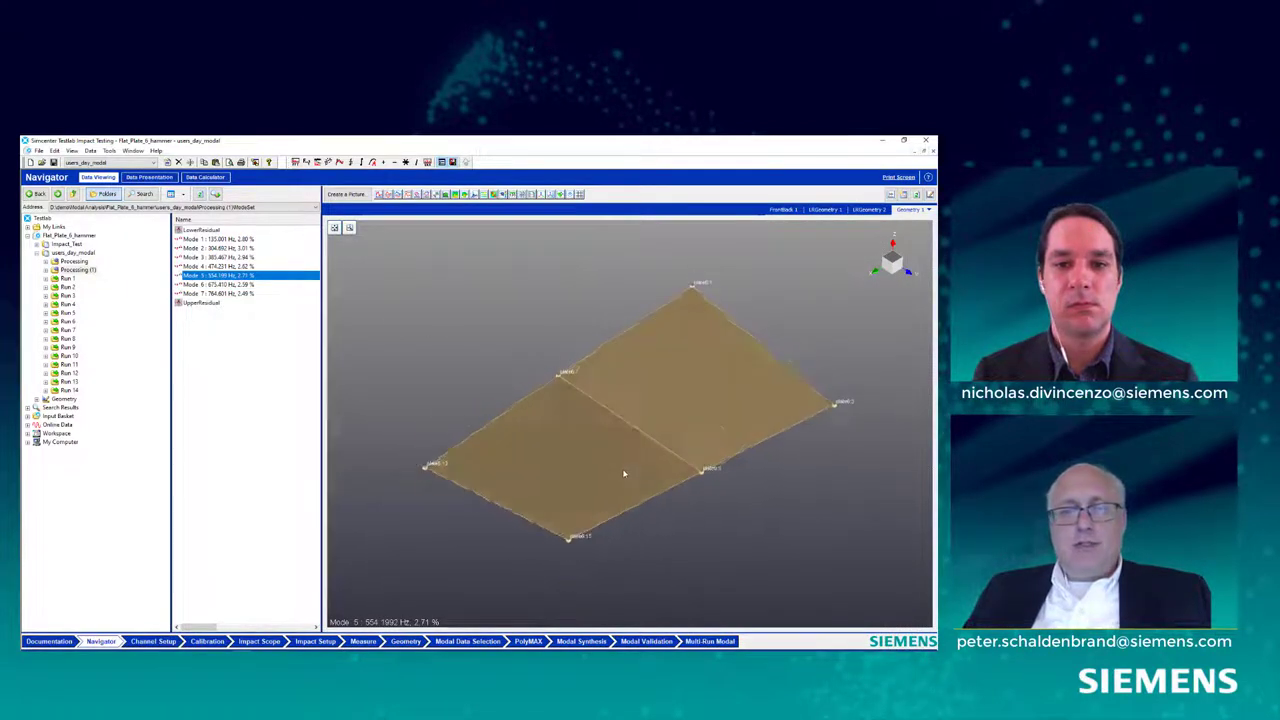
key("Home")
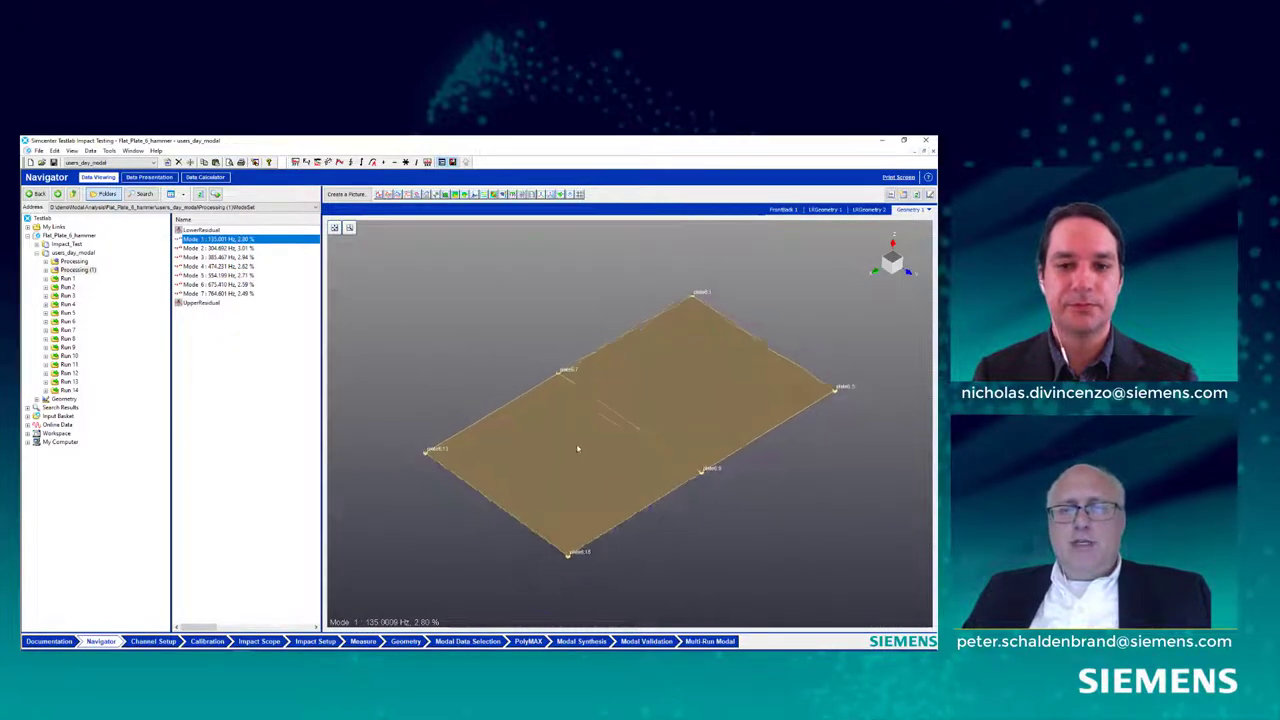
left_click_drag(577, 449, 619, 451)
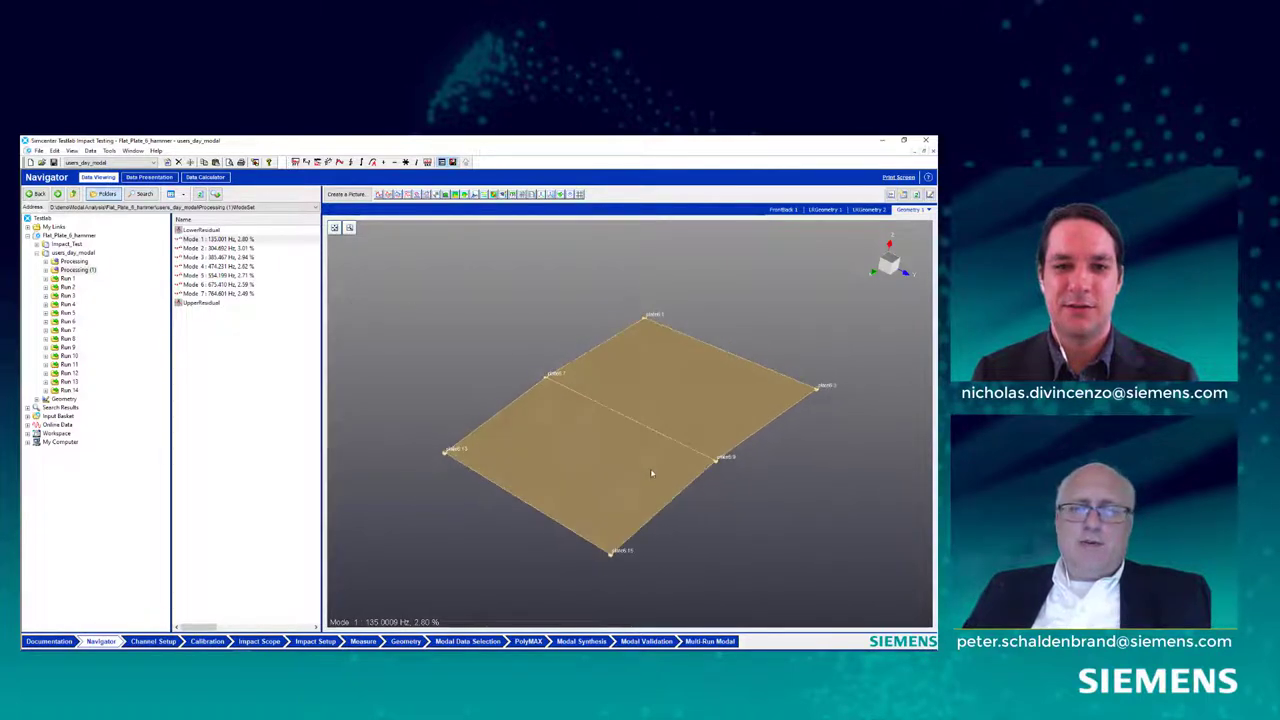
mouse_move(650, 468)
left_mouse_down()
mouse_move(671, 437)
mouse_move(654, 460)
left_mouse_up()
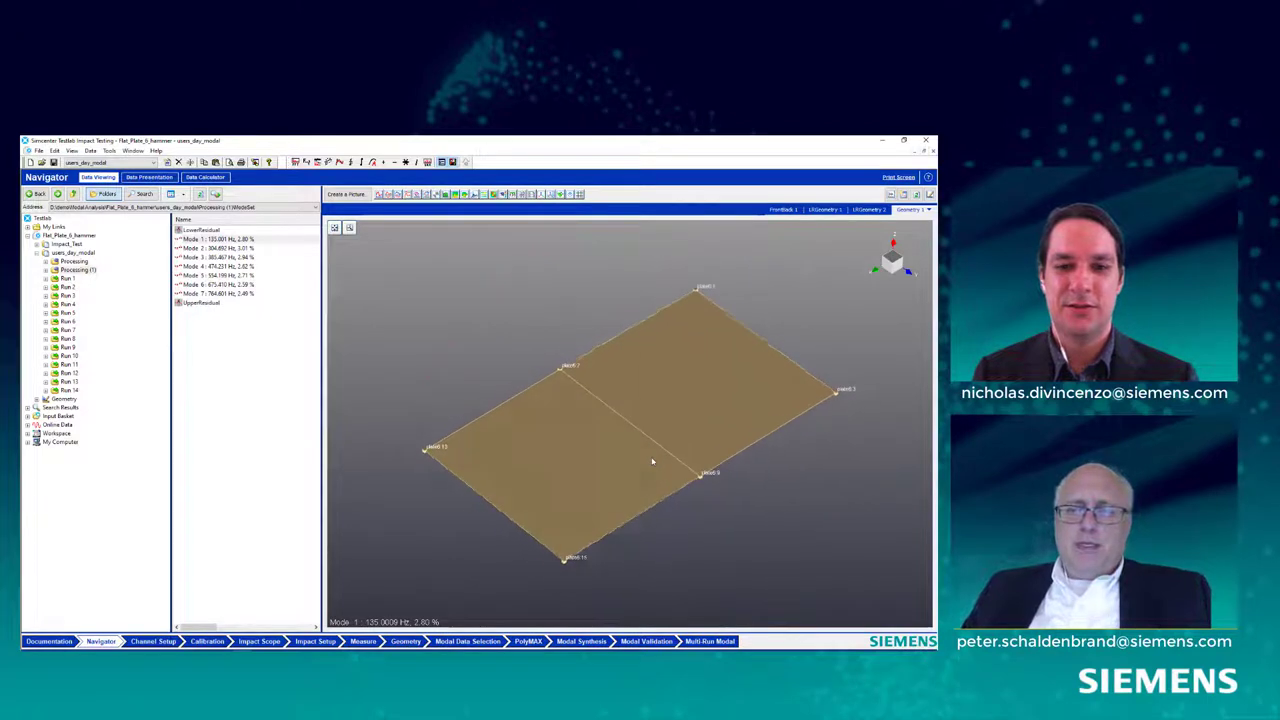